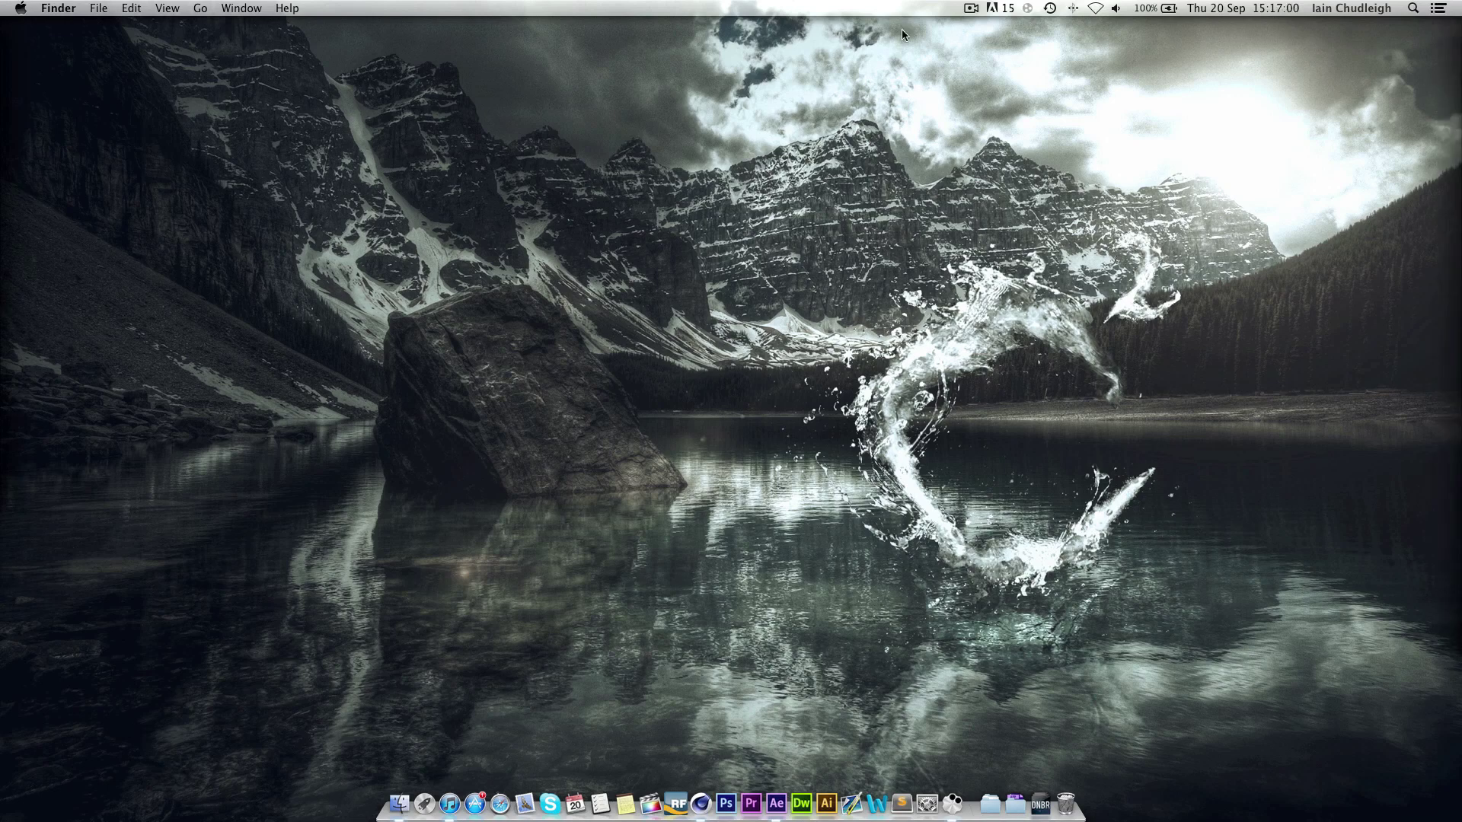
# Step: Look over the J.jpg reference preview, close it, and launch Cinema 4D
pyautogui.moveTo(1461, 43); pyautogui.dragTo(608, 67)
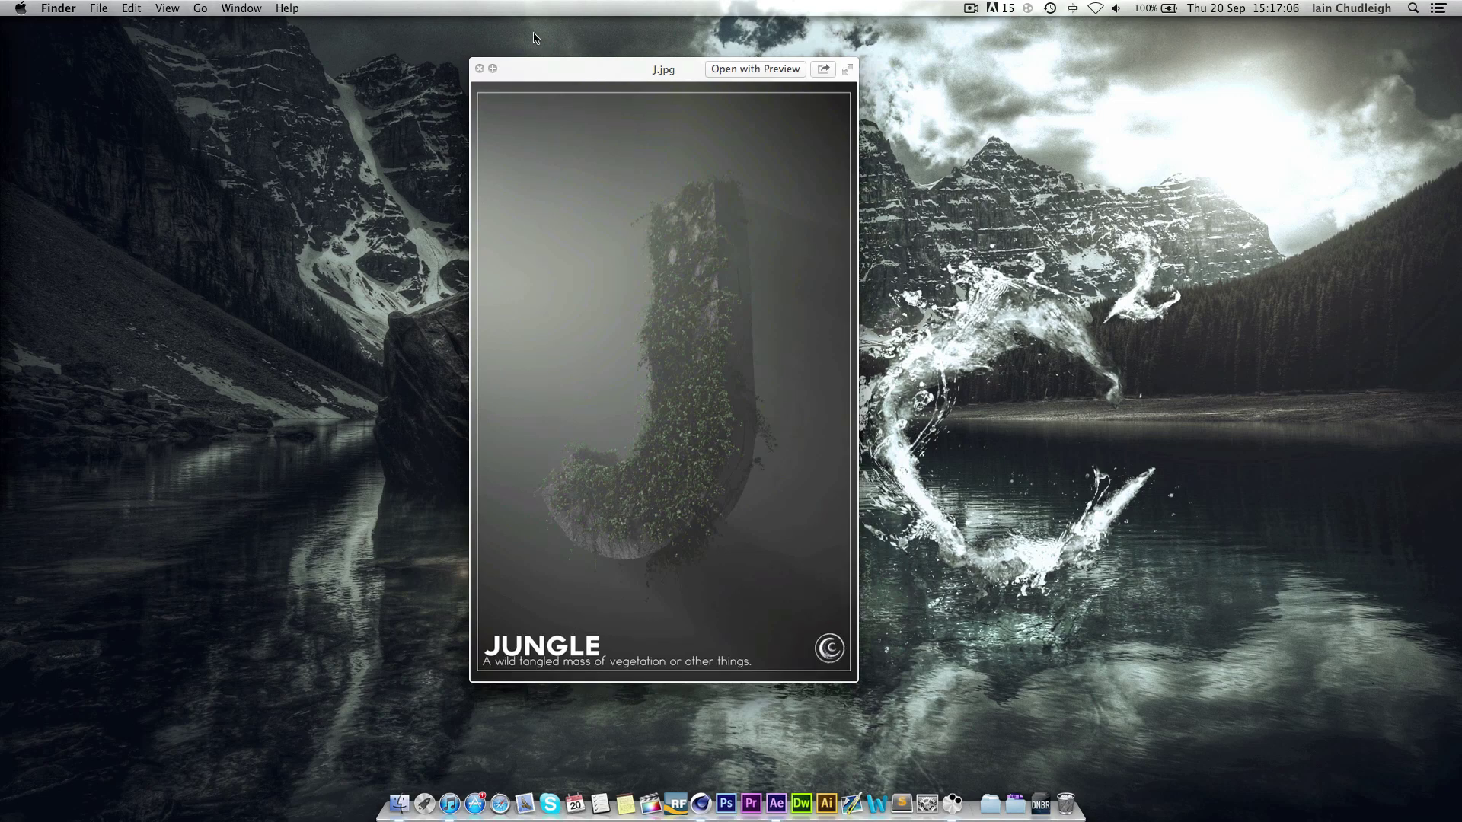
pyautogui.click(479, 70)
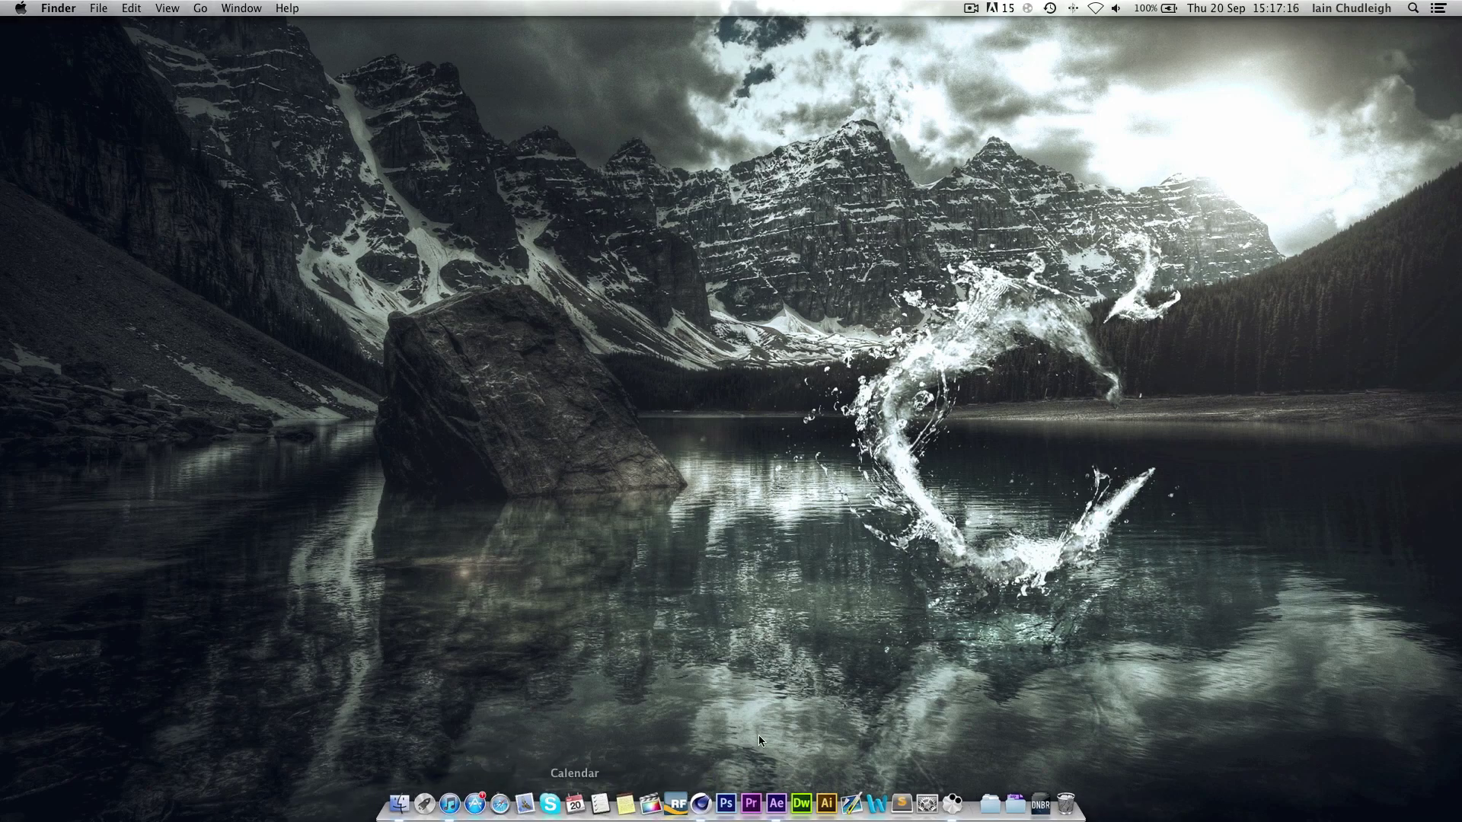
pyautogui.click(695, 782)
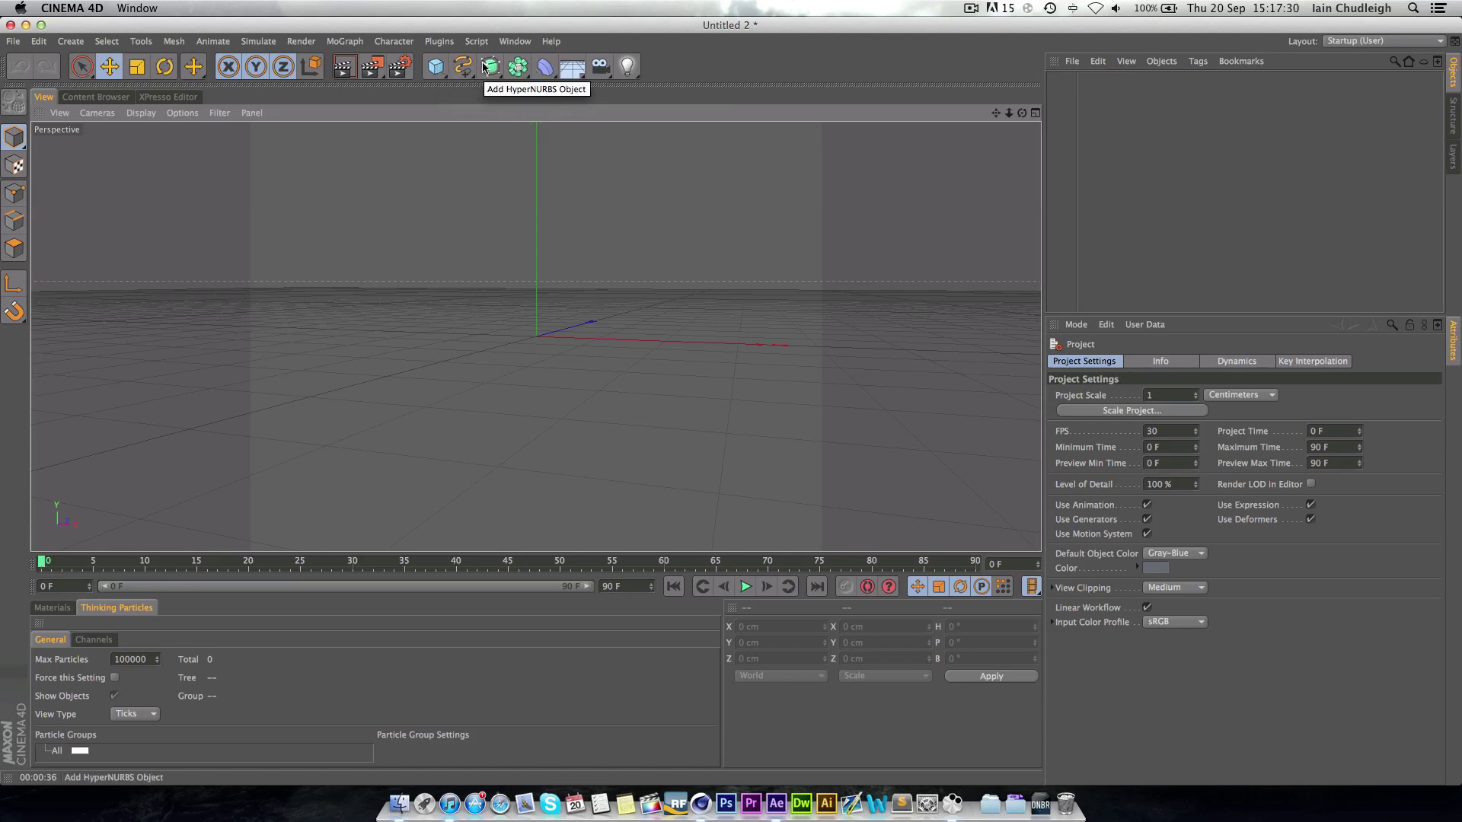
# Step: Add a MoText object reading 'O', aligned Middle, with depth 60
pyautogui.click(343, 40)
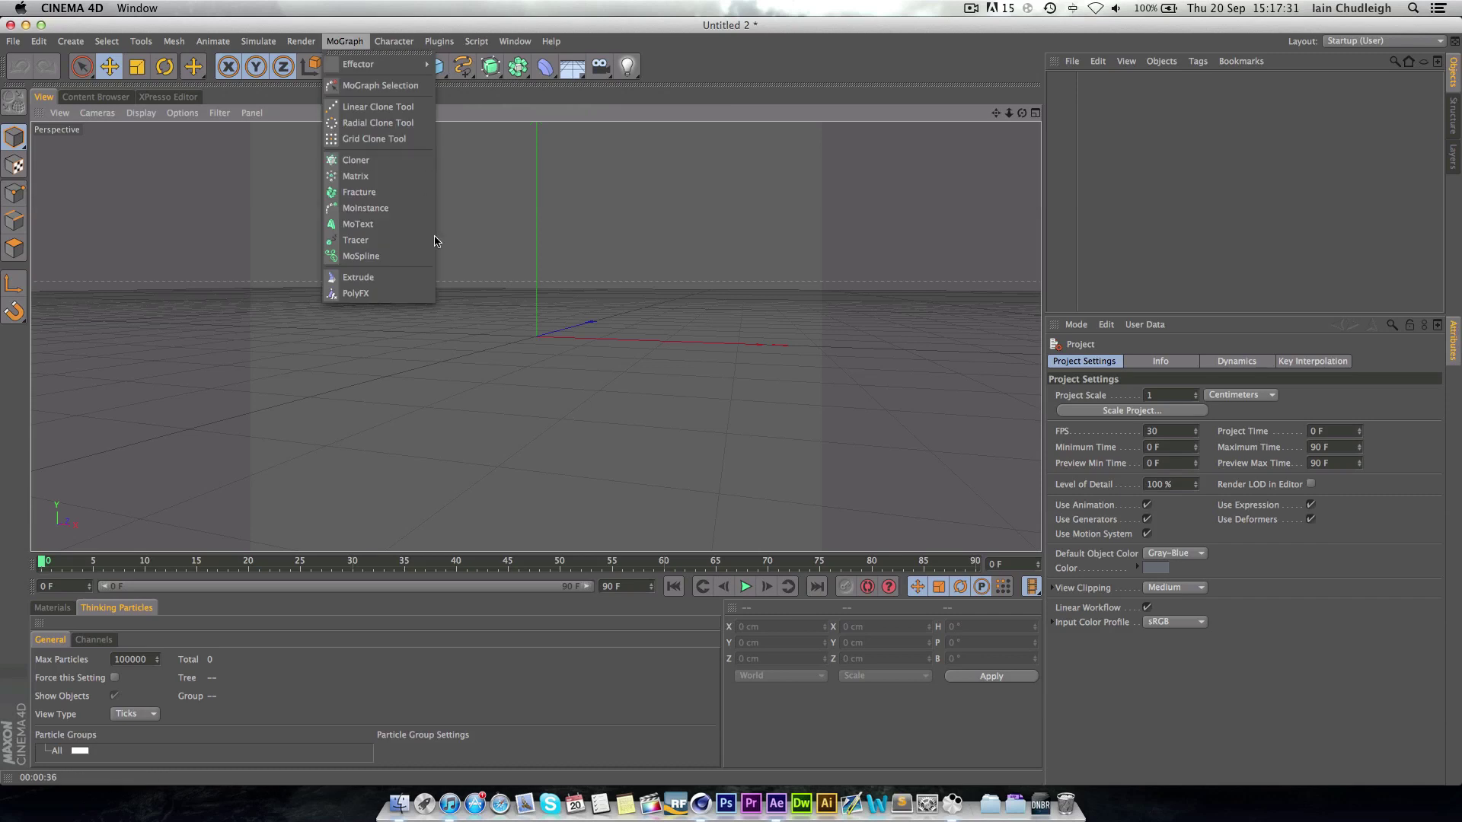
pyautogui.click(369, 222)
pyautogui.moveTo(1126, 440); pyautogui.dragTo(904, 387)
pyautogui.write('O')
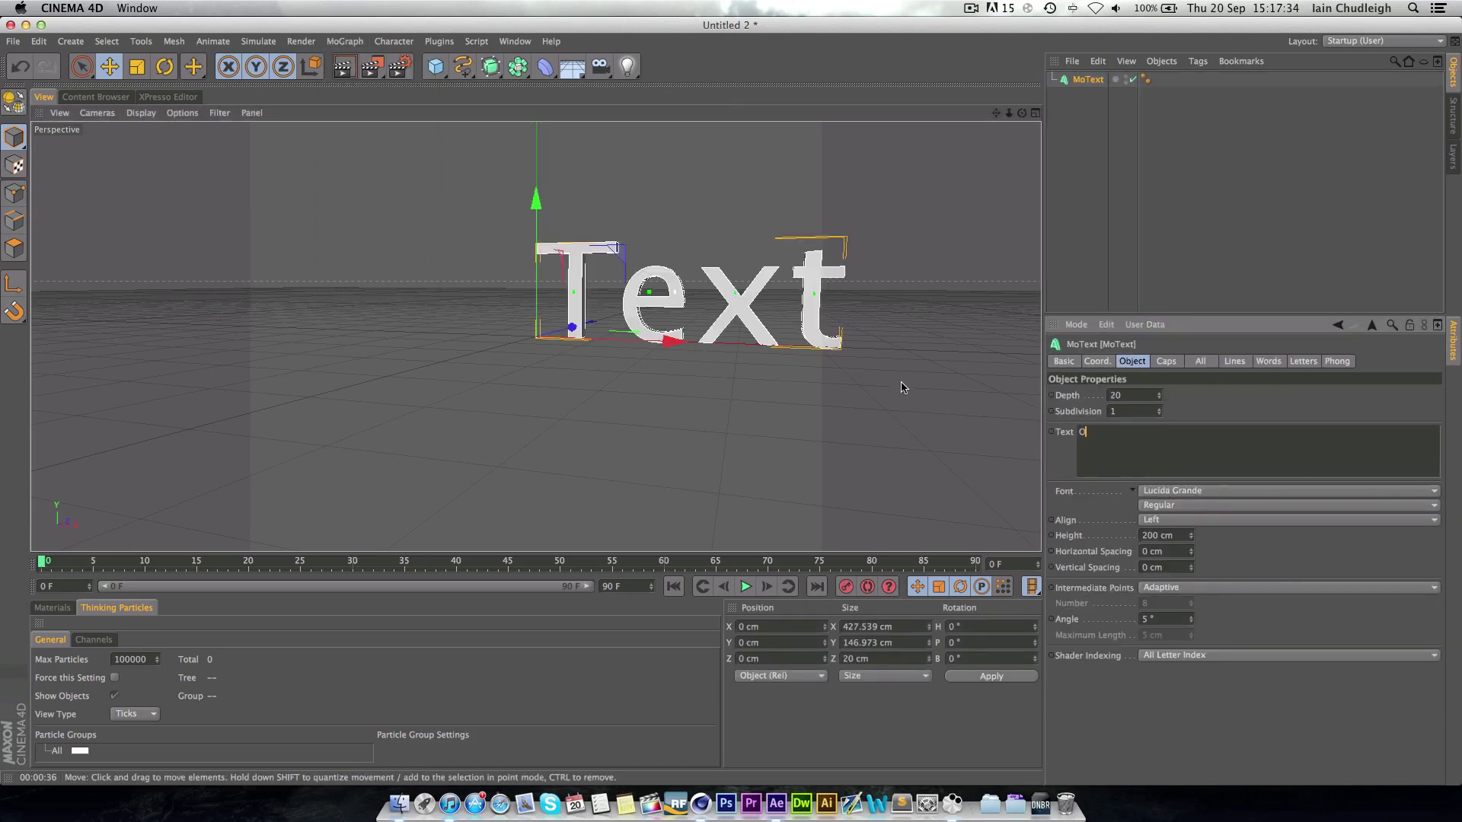
pyautogui.click(1239, 401)
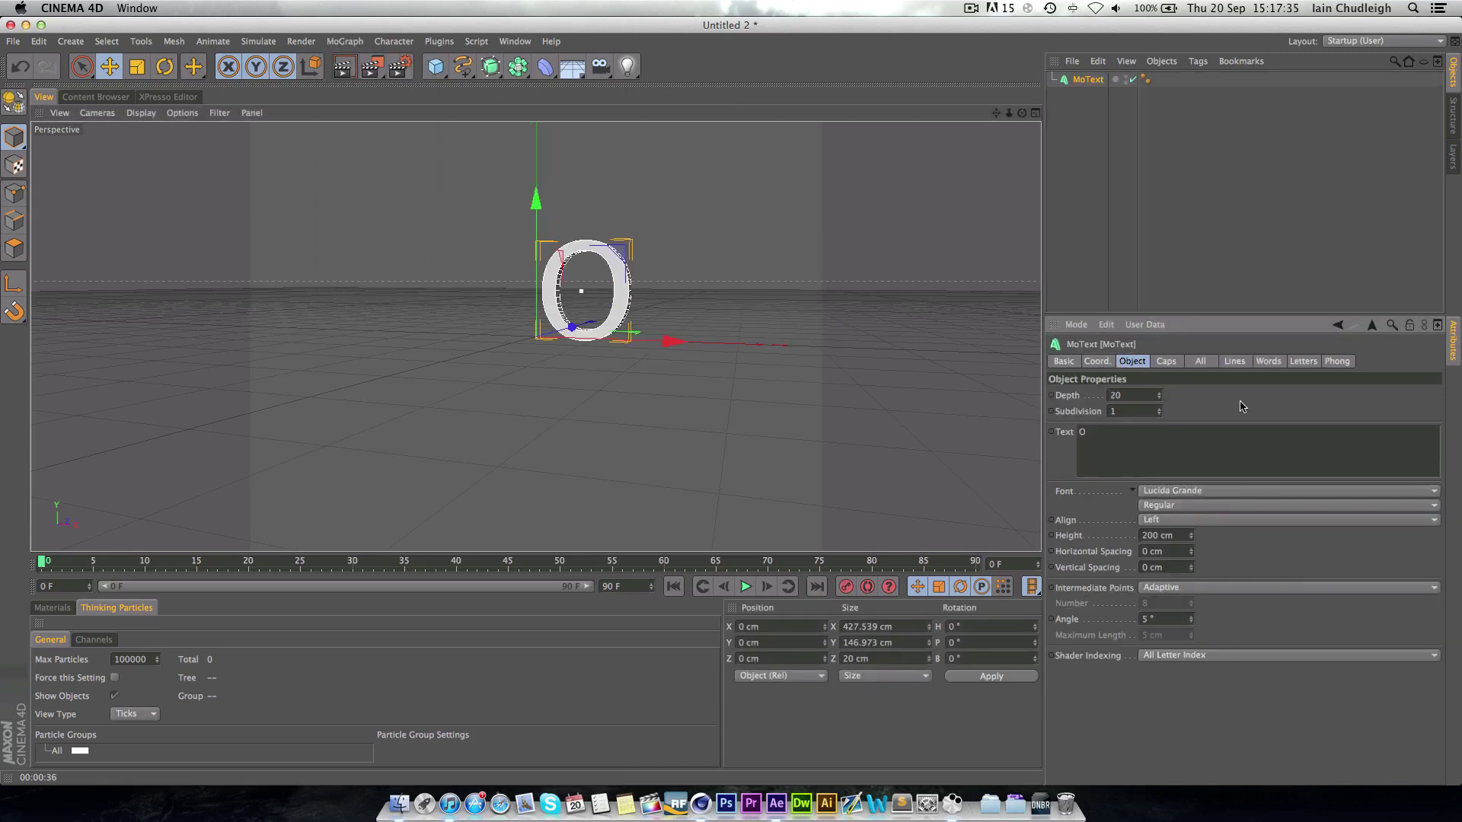
pyautogui.click(1176, 525)
pyautogui.click(1176, 536)
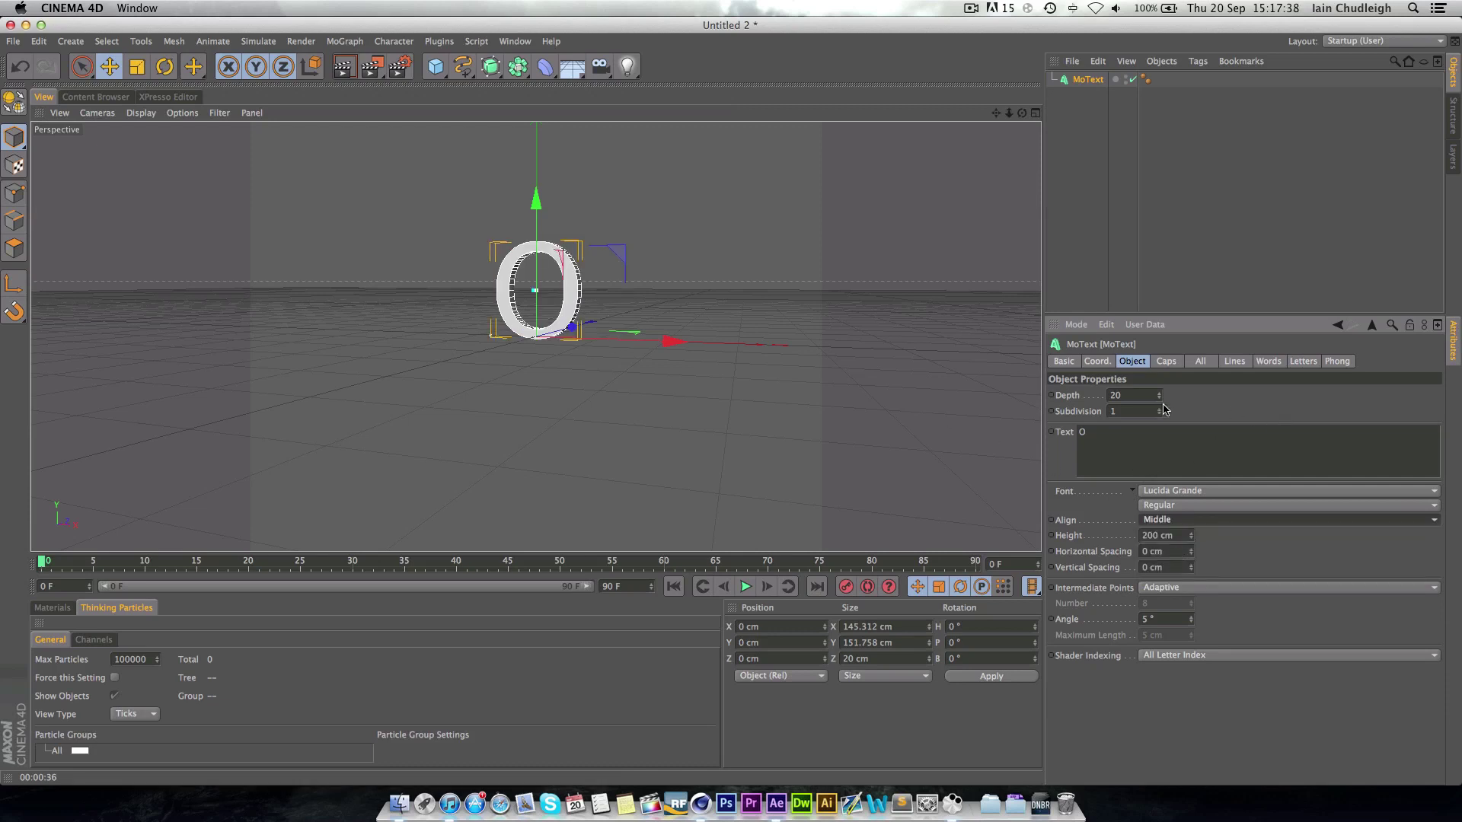
pyautogui.moveTo(1159, 395); pyautogui.dragTo(1160, 366)
pyautogui.keyDown('alt'); pyautogui.moveTo(515, 341); pyautogui.dragTo(480, 361); pyautogui.keyUp('alt')
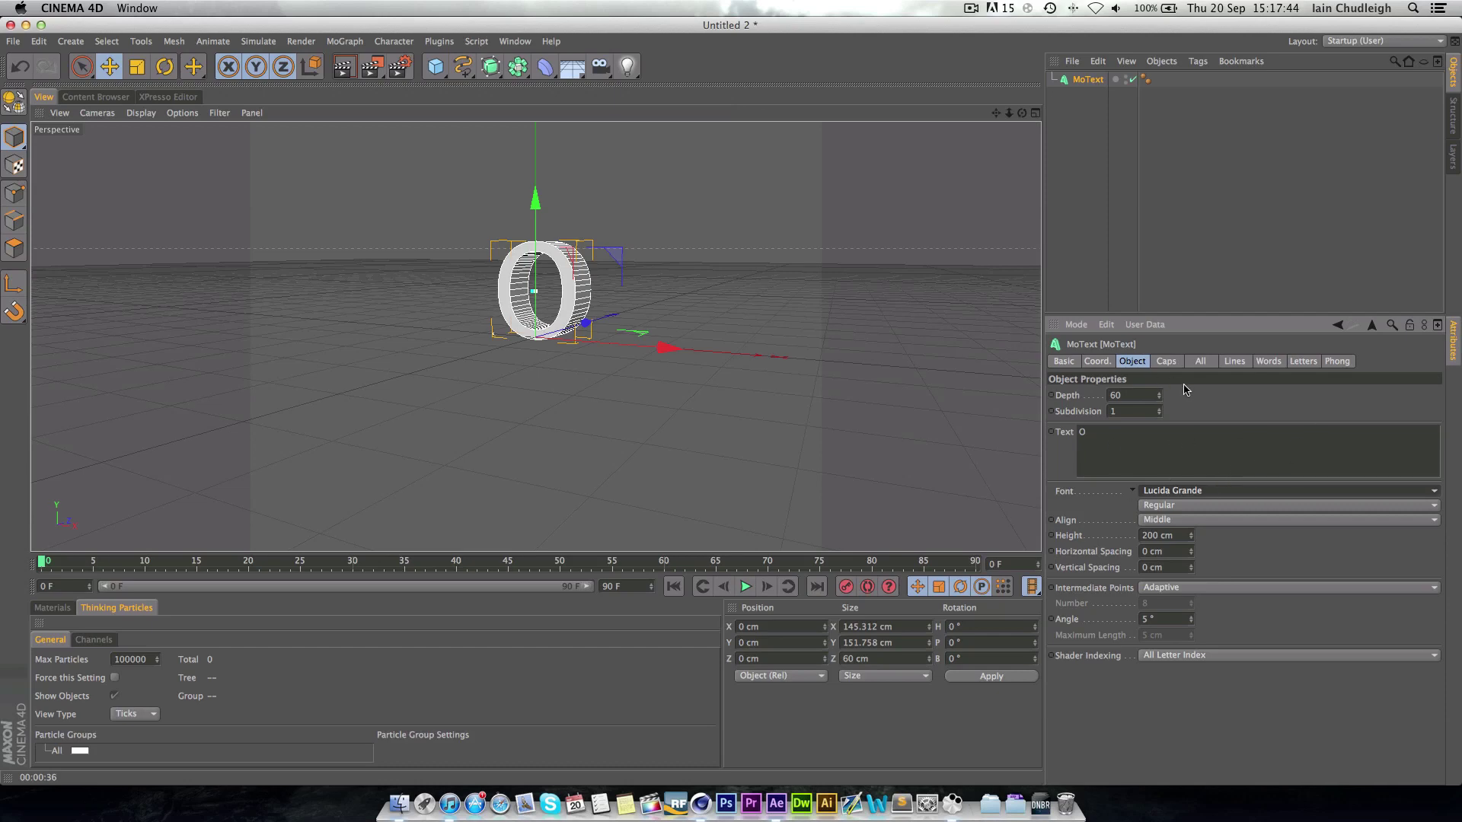
# Step: Set the text font to Gotham Medium and deselect the object
pyautogui.click(1218, 490)
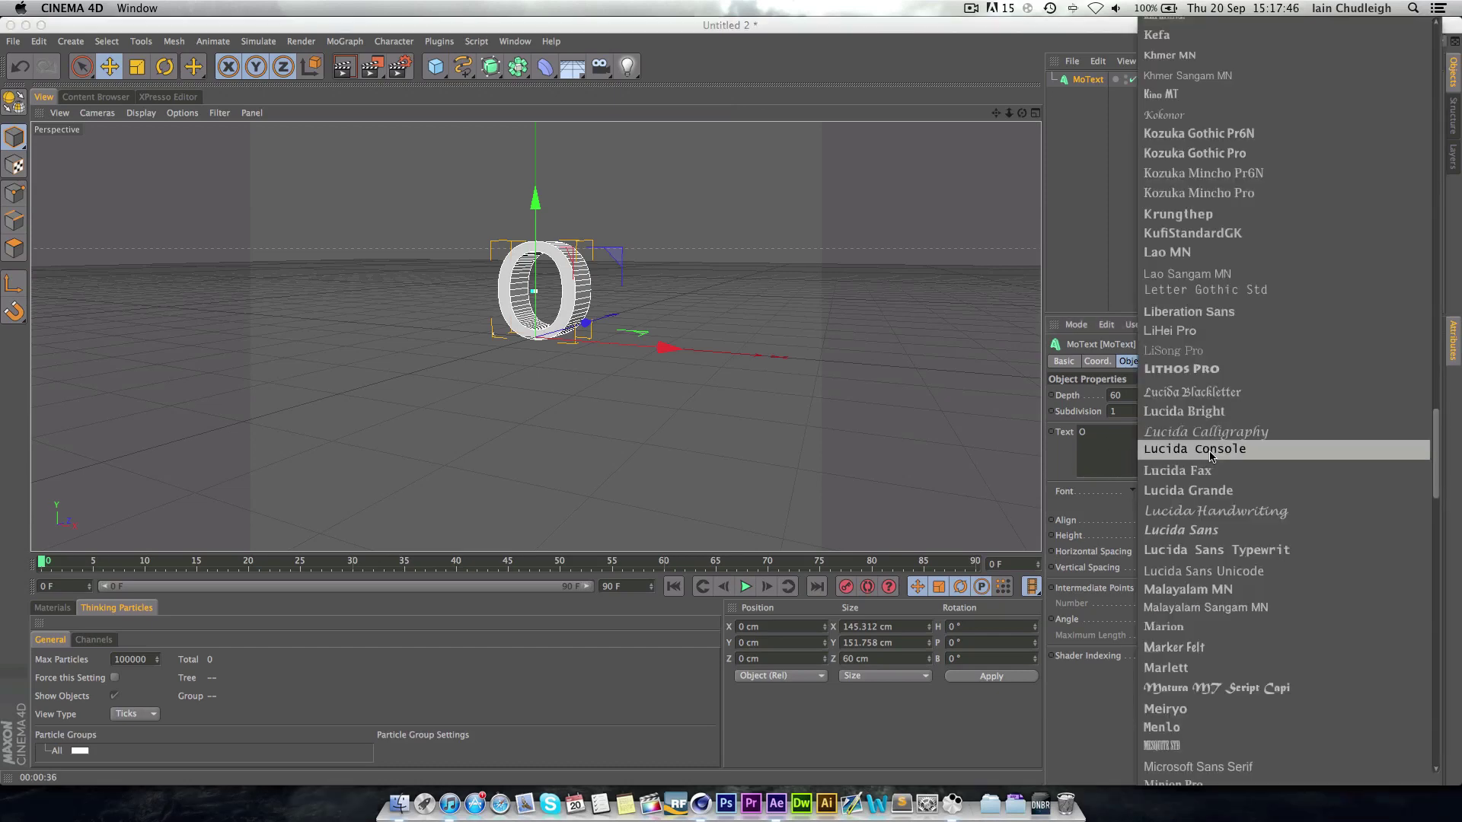
pyautogui.scroll(10, 1227, 463)
pyautogui.scroll(10, 1226, 462)
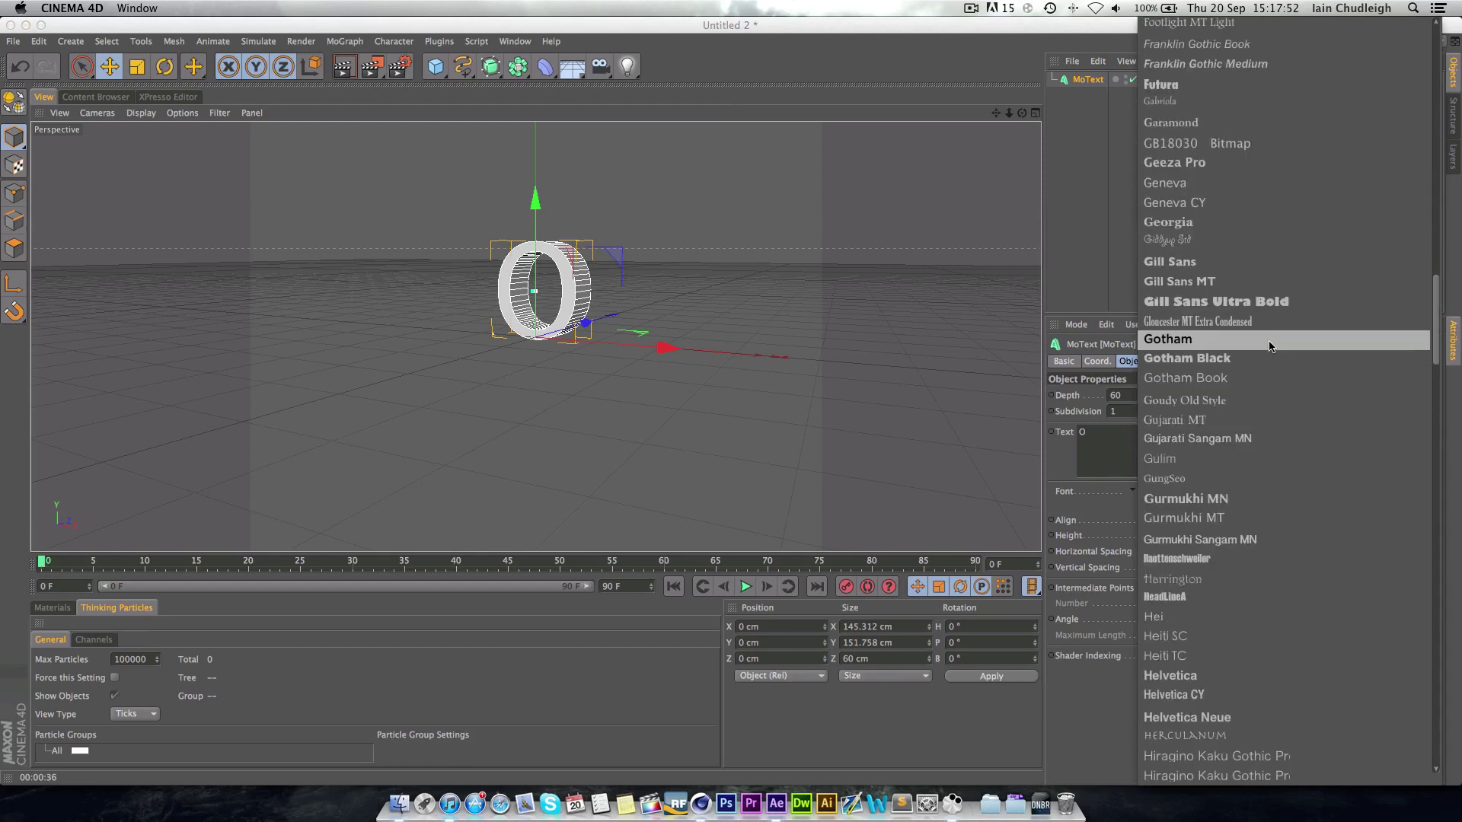
pyautogui.click(1257, 362)
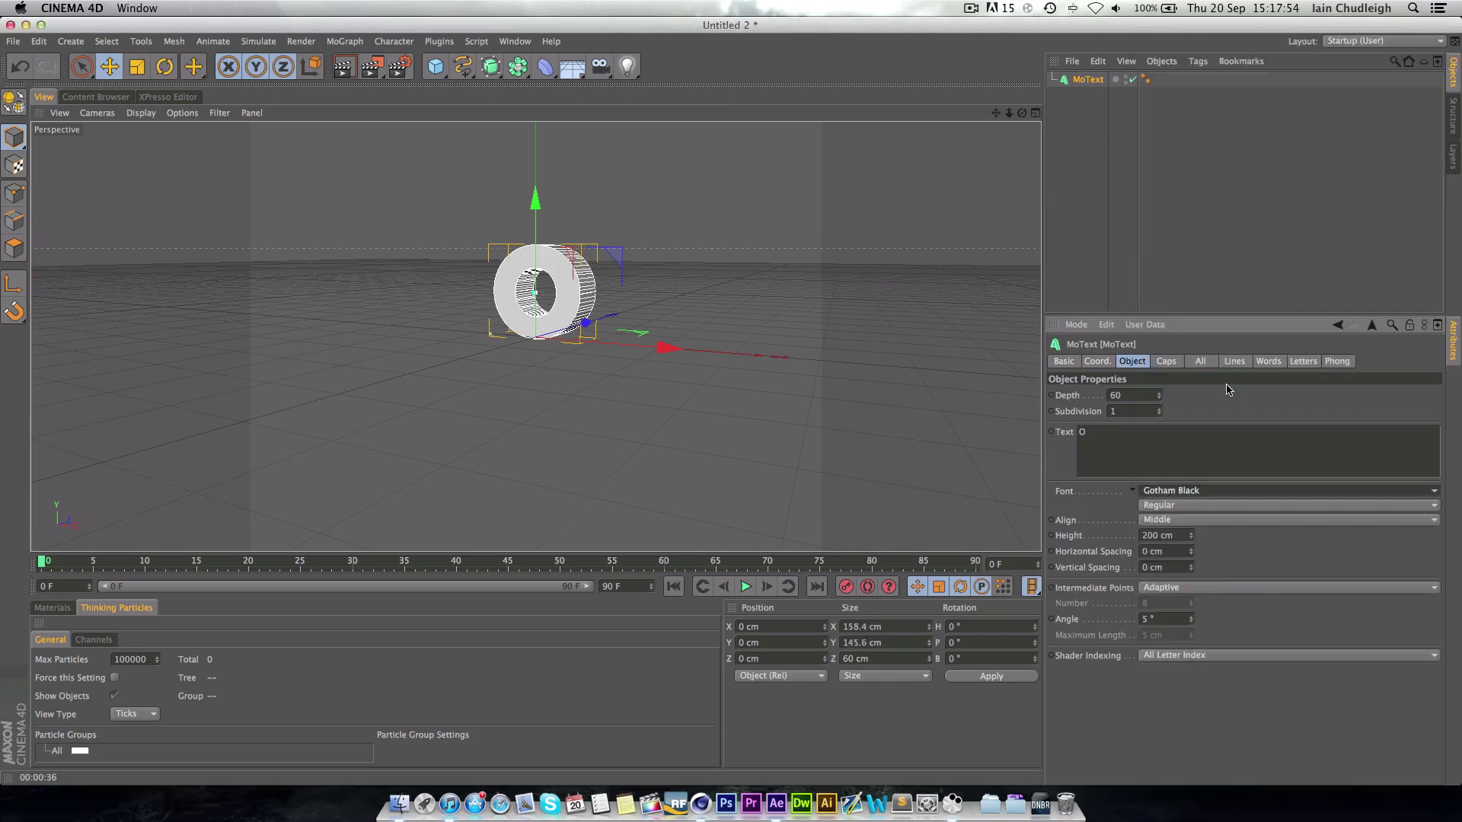
pyautogui.click(1191, 493)
pyautogui.click(1194, 474)
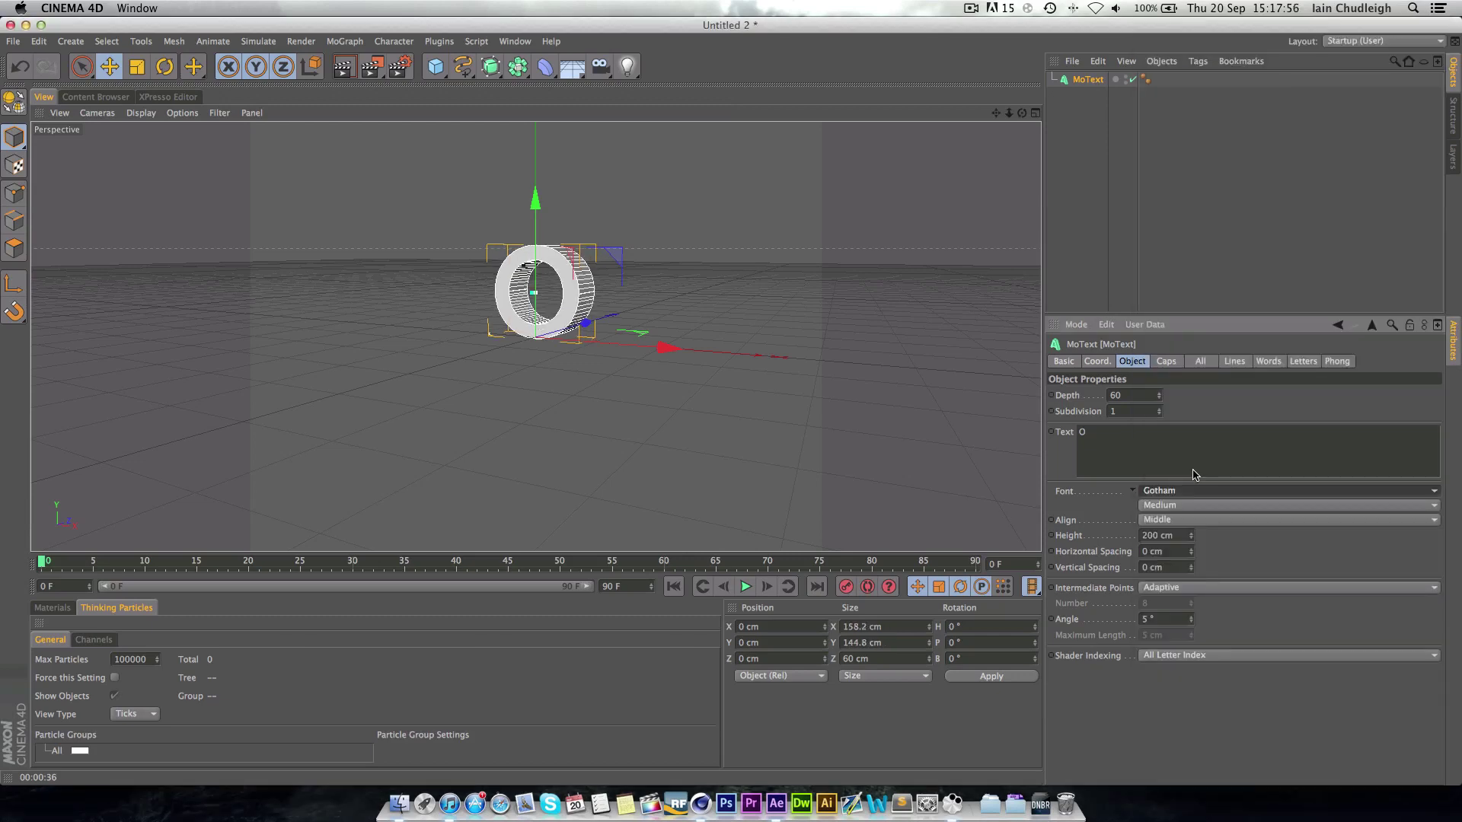
pyautogui.click(1103, 127)
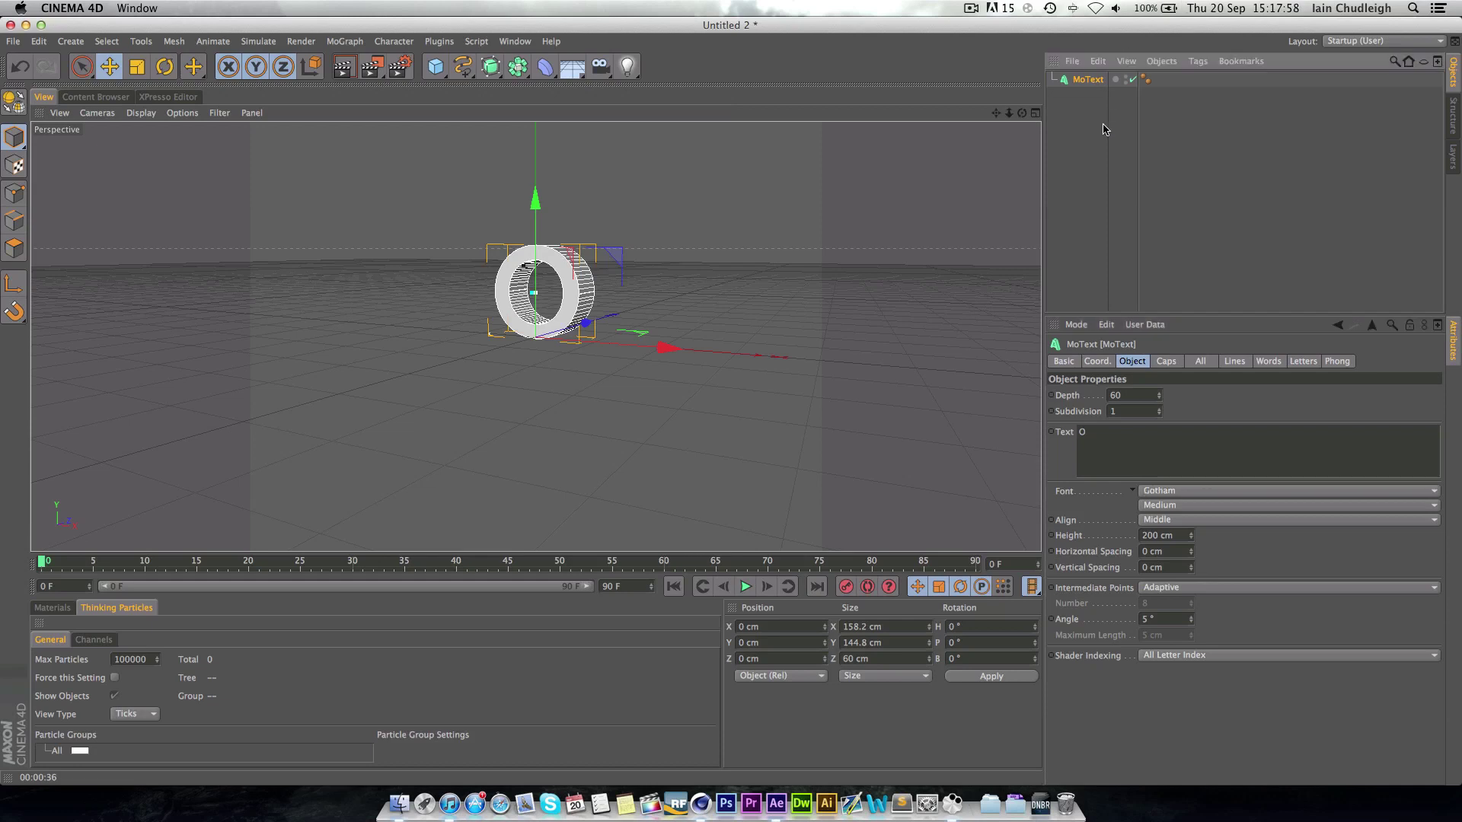
pyautogui.keyDown('alt'); pyautogui.moveTo(550, 246); pyautogui.dragTo(617, 234); pyautogui.keyUp('alt')
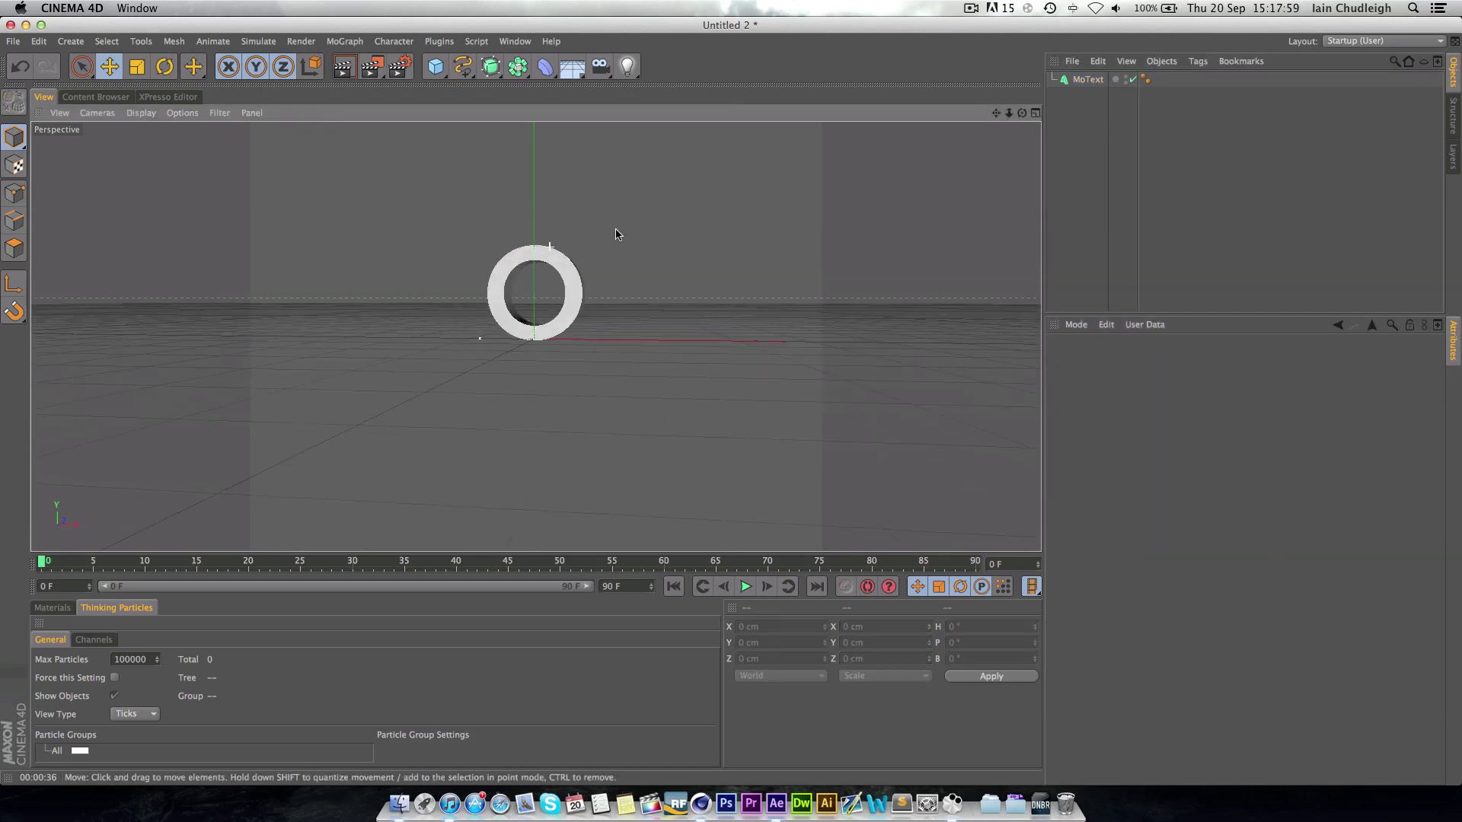
# Step: Give the O Fillet Caps on start and end with 1 cm radius
pyautogui.click(1087, 79)
pyautogui.click(1166, 361)
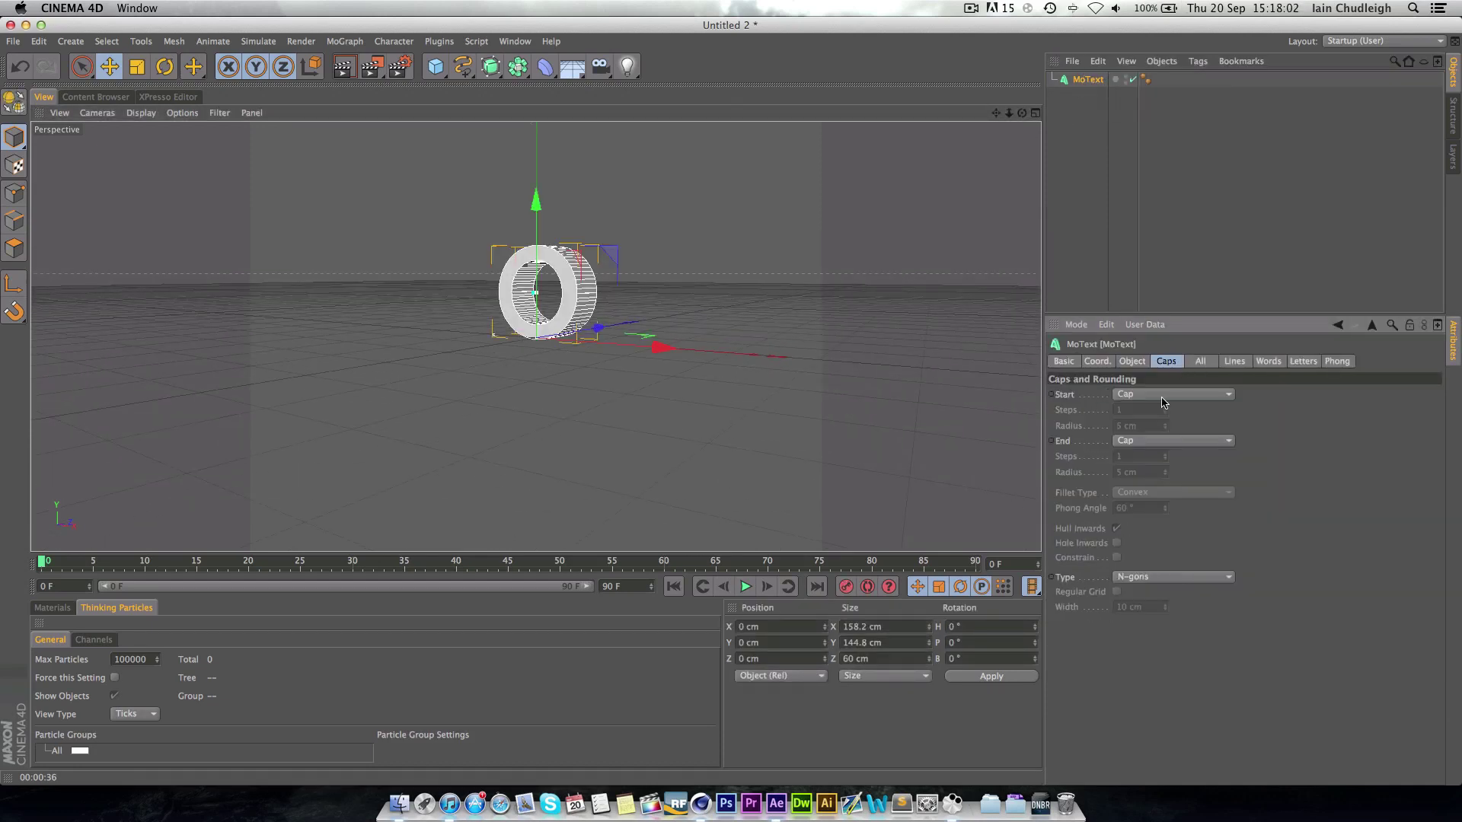
pyautogui.click(1150, 394)
pyautogui.click(1150, 457)
pyautogui.click(1137, 441)
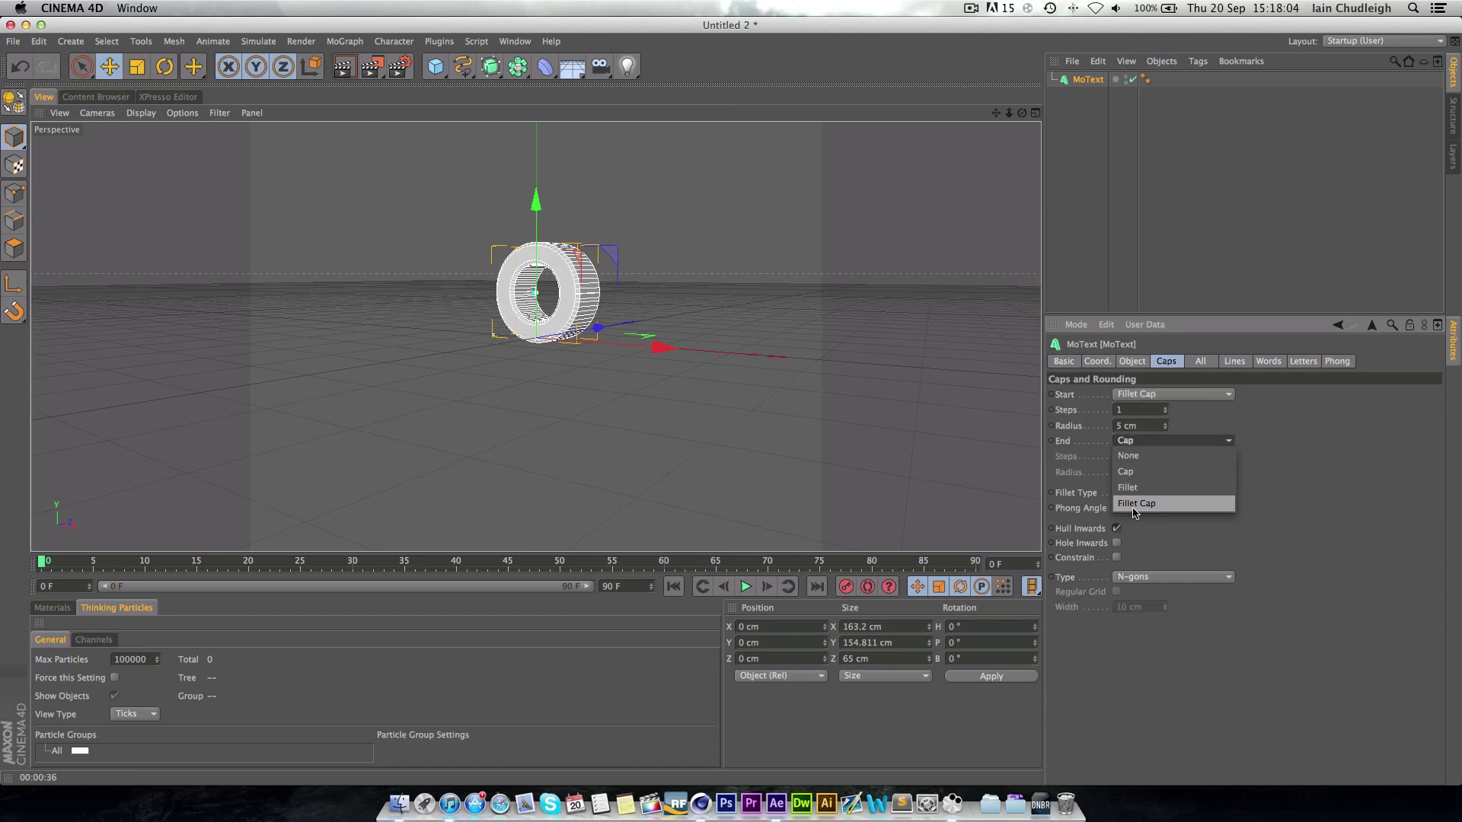
pyautogui.click(1134, 504)
pyautogui.doubleClick(1136, 425)
pyautogui.write('1')
pyautogui.doubleClick(1144, 472)
pyautogui.write('1')
pyautogui.press('Return')
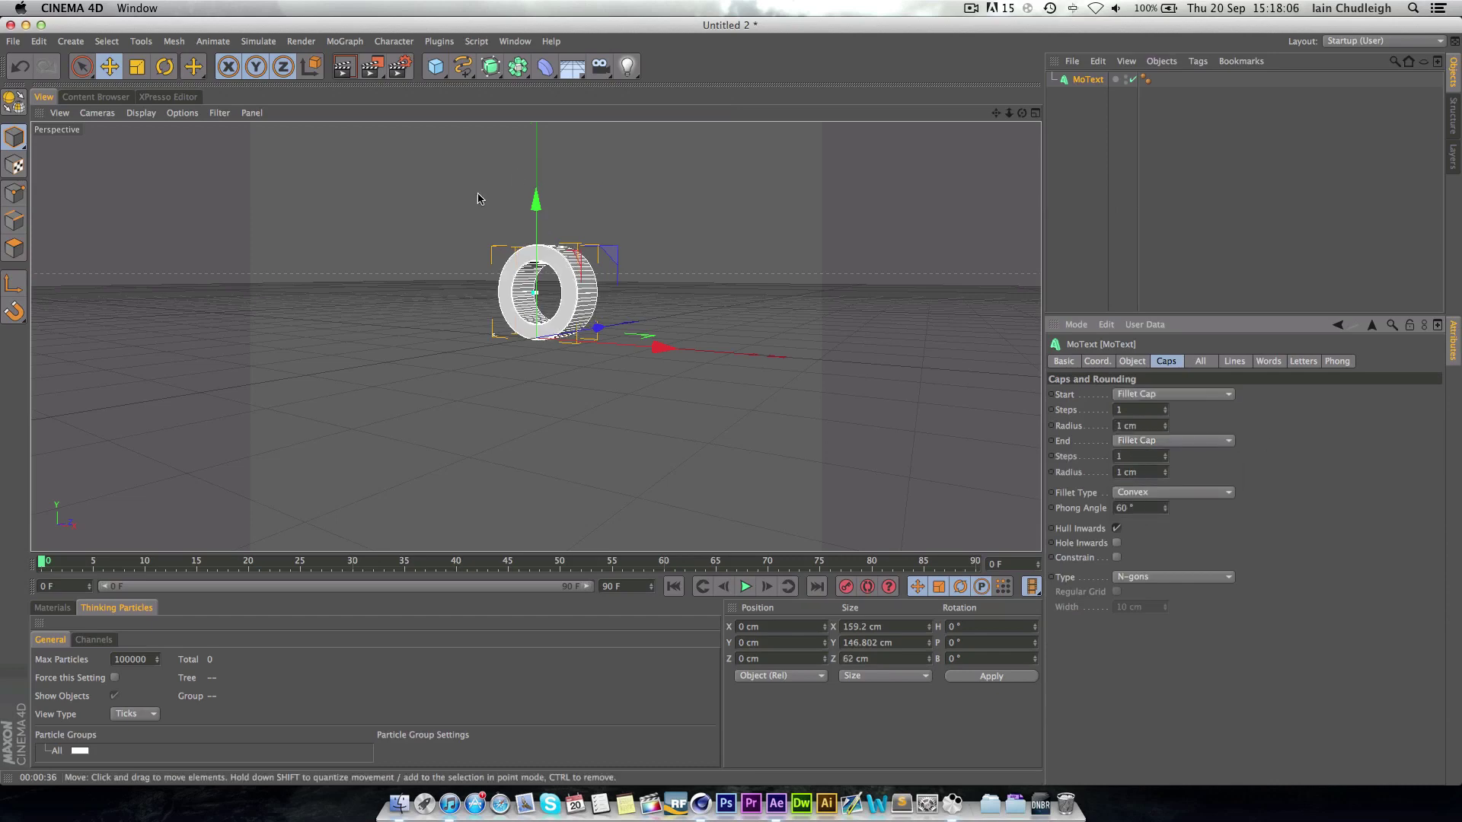
pyautogui.scroll(3, 504, 284)
pyautogui.scroll(4, 546, 311)
pyautogui.keyDown('alt'); pyautogui.moveTo(546, 311); pyautogui.dragTo(601, 286); pyautogui.keyUp('alt')
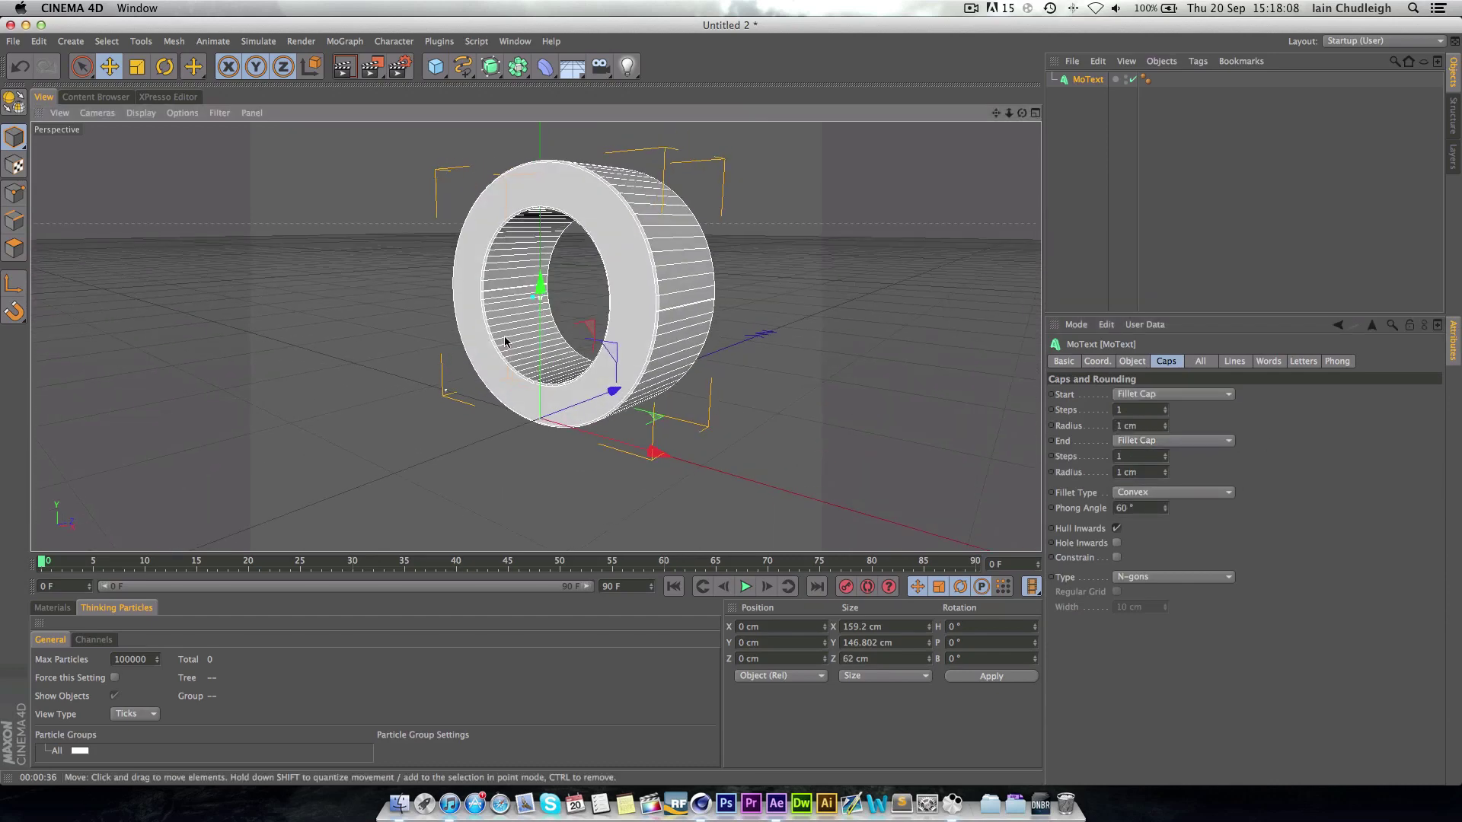
# Step: Make the text editable, merge all its children into one polygon object, and delete its tags
pyautogui.hotkey('alt', 'g')
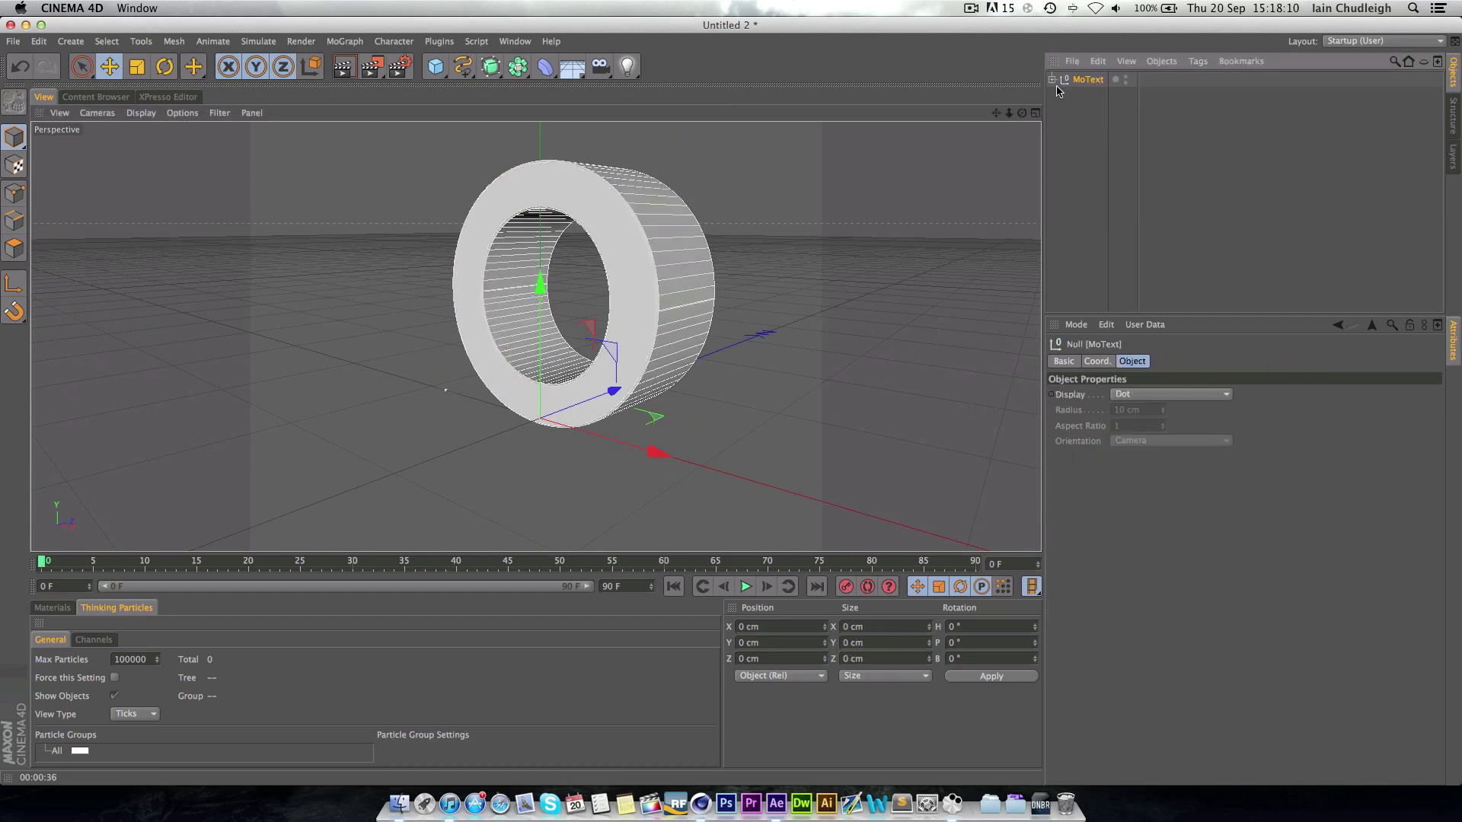
pyautogui.rightClick(1087, 83)
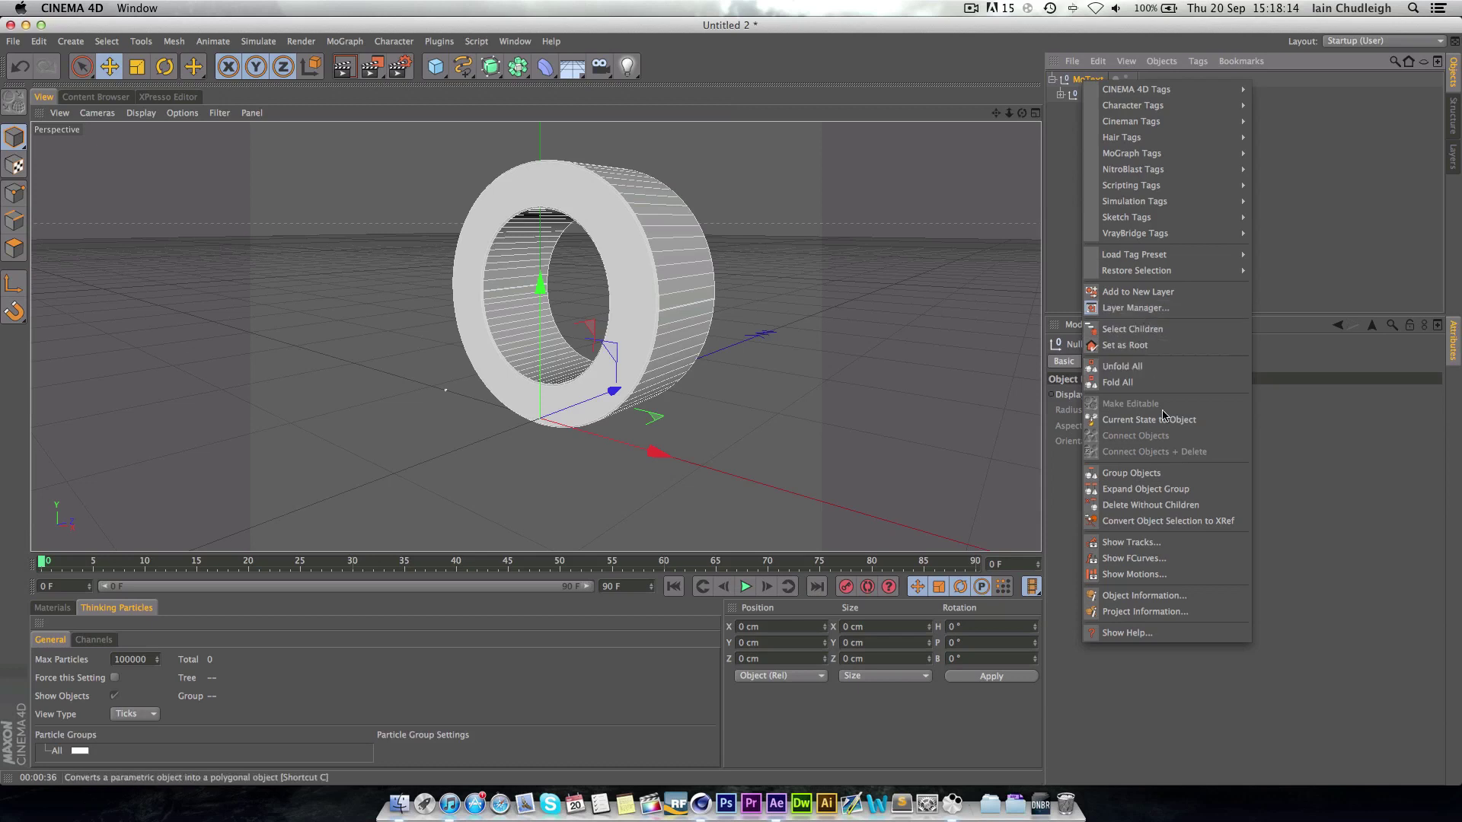
pyautogui.click(1135, 330)
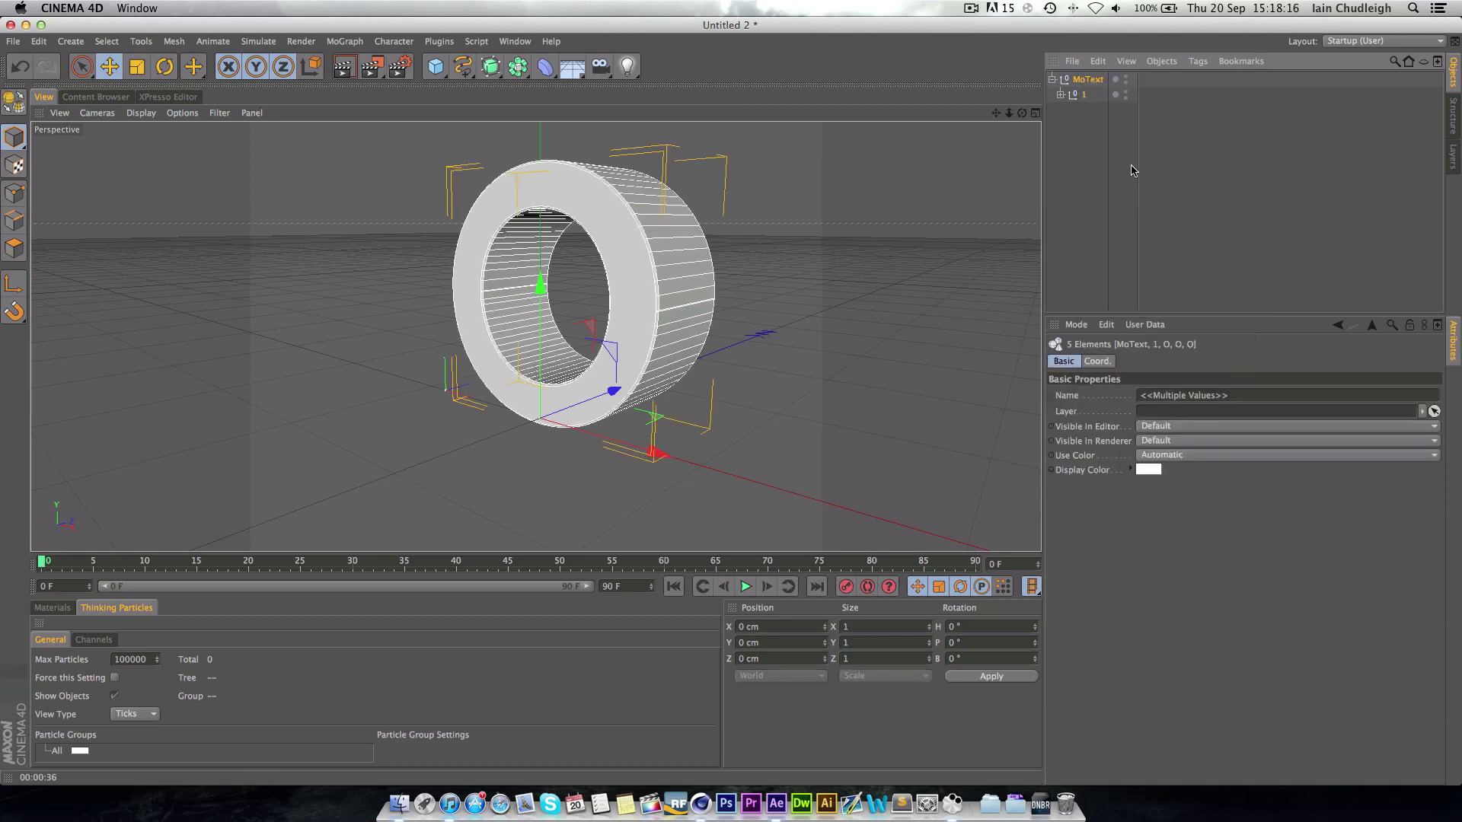
pyautogui.keyDown('ctrl'); pyautogui.click(1086, 95); pyautogui.keyUp('ctrl')
pyautogui.rightClick(1087, 78)
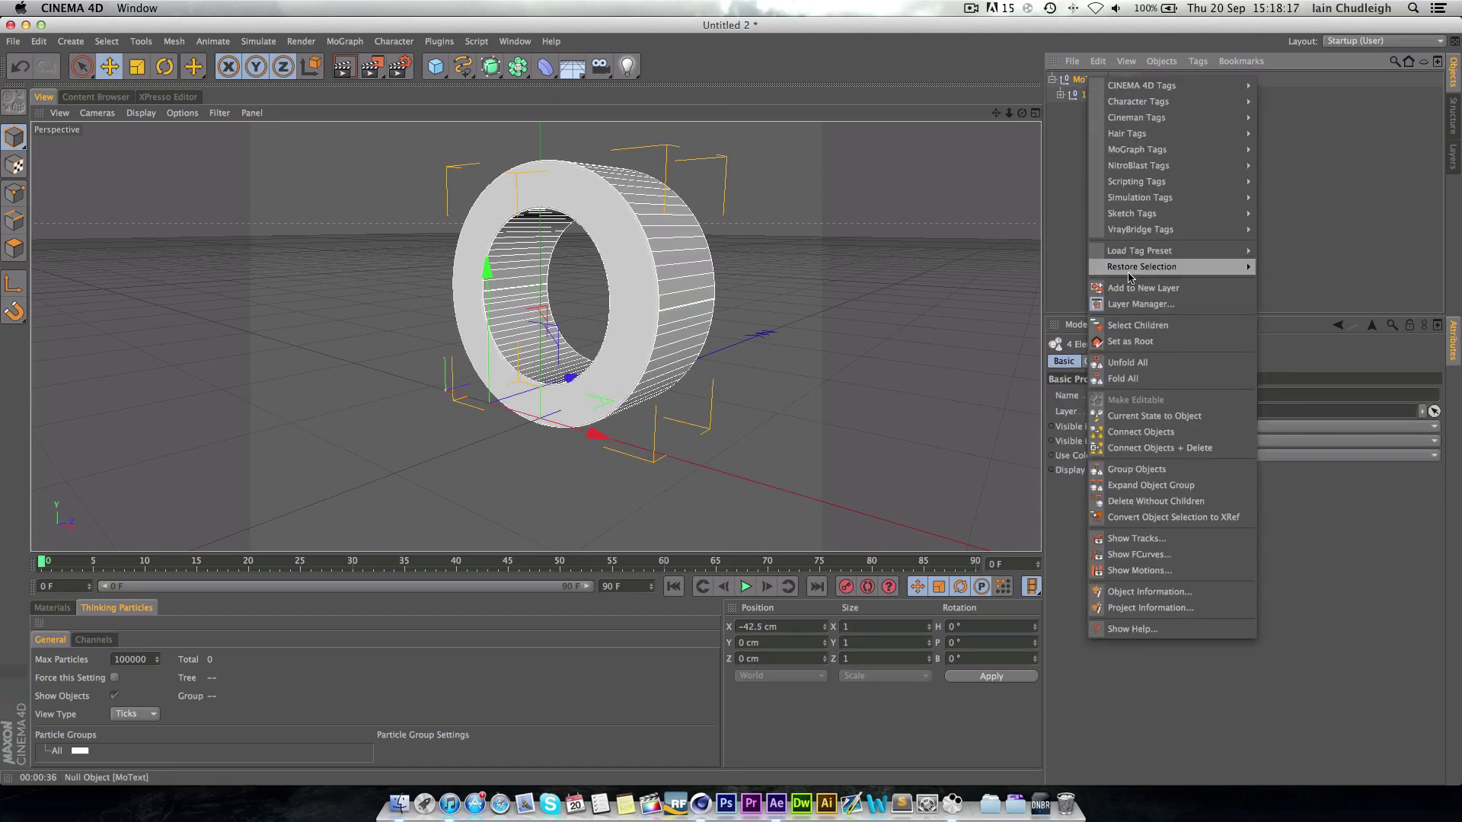
pyautogui.click(1134, 330)
pyautogui.rightClick(1090, 84)
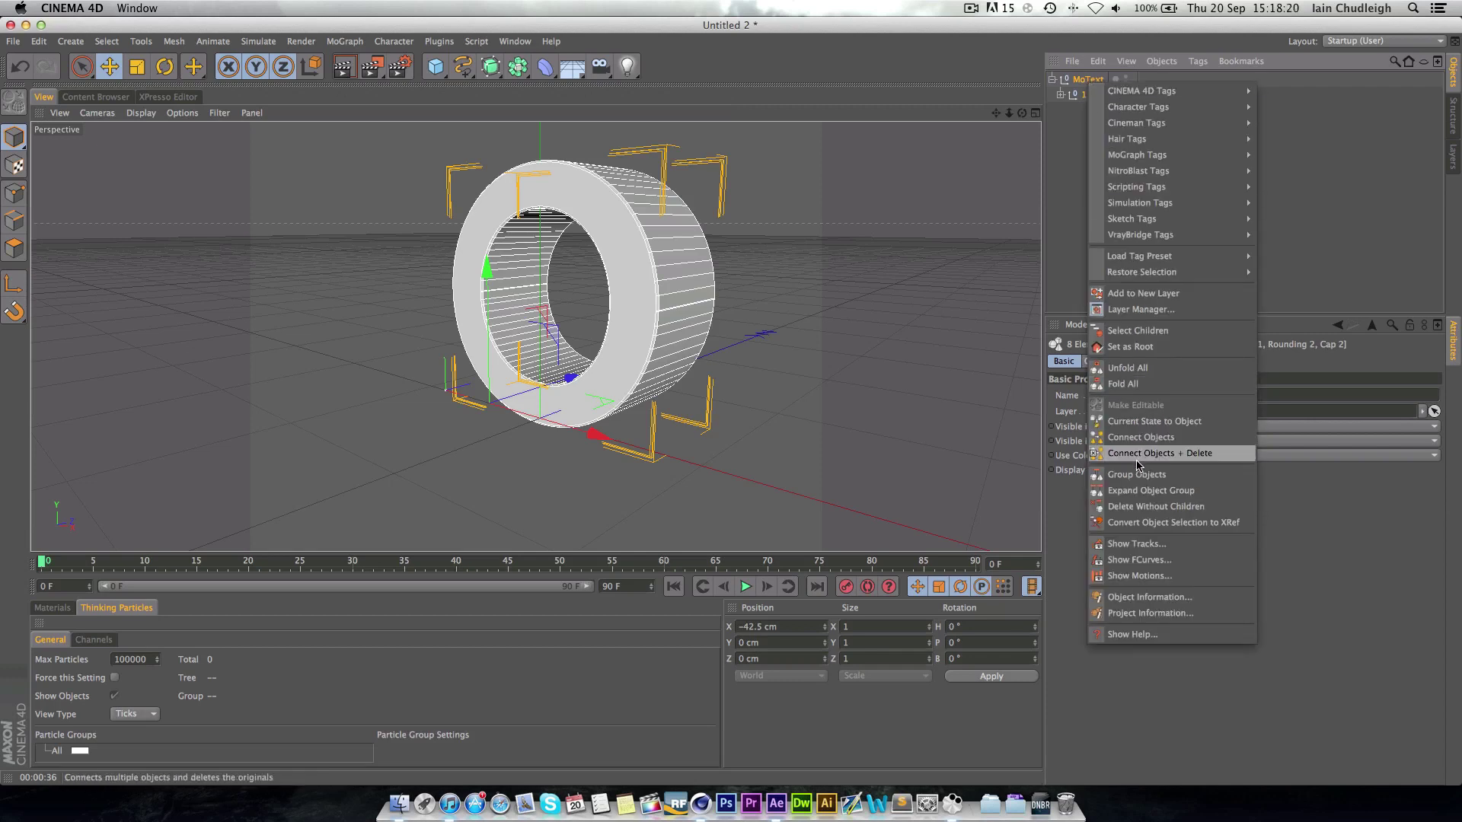
pyautogui.click(1141, 453)
pyautogui.moveTo(1255, 74); pyautogui.dragTo(1150, 86)
pyautogui.press('Delete')
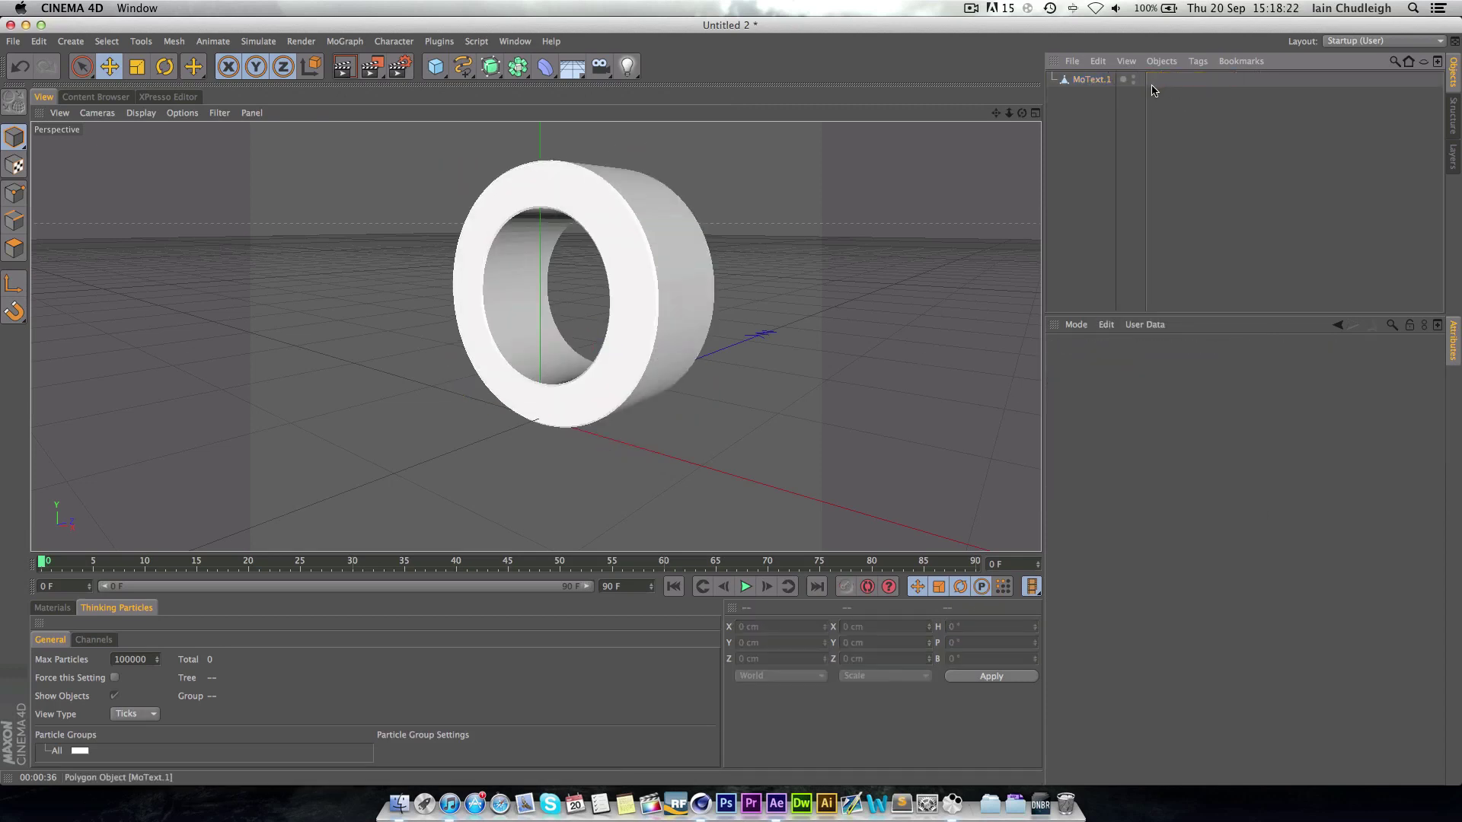
# Step: Scale MoText.1 narrower along X to 118.063 cm wide
pyautogui.click(1093, 80)
pyautogui.press('t')
pyautogui.moveTo(654, 453); pyautogui.dragTo(554, 344)
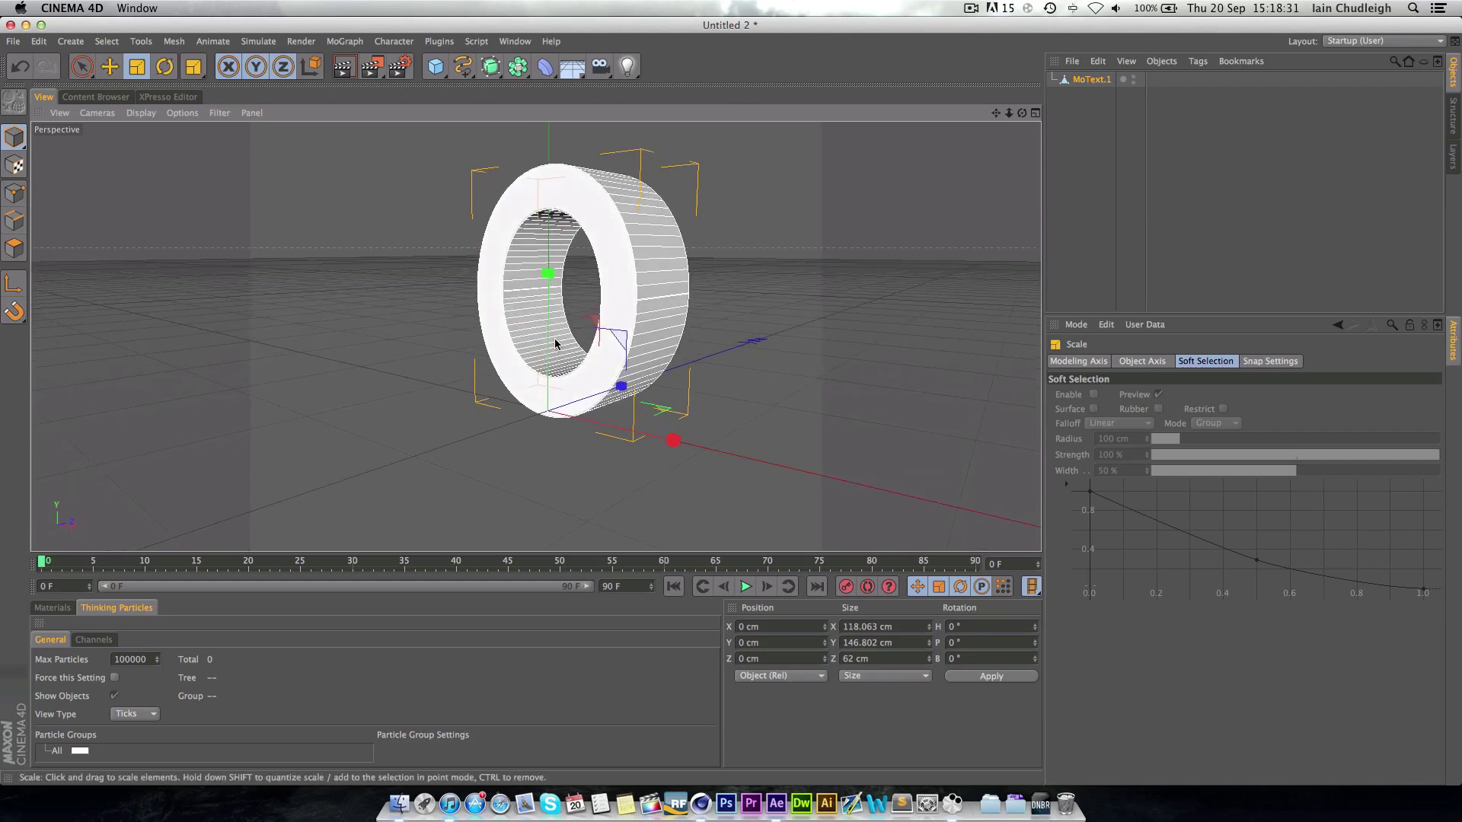
pyautogui.click(1090, 79)
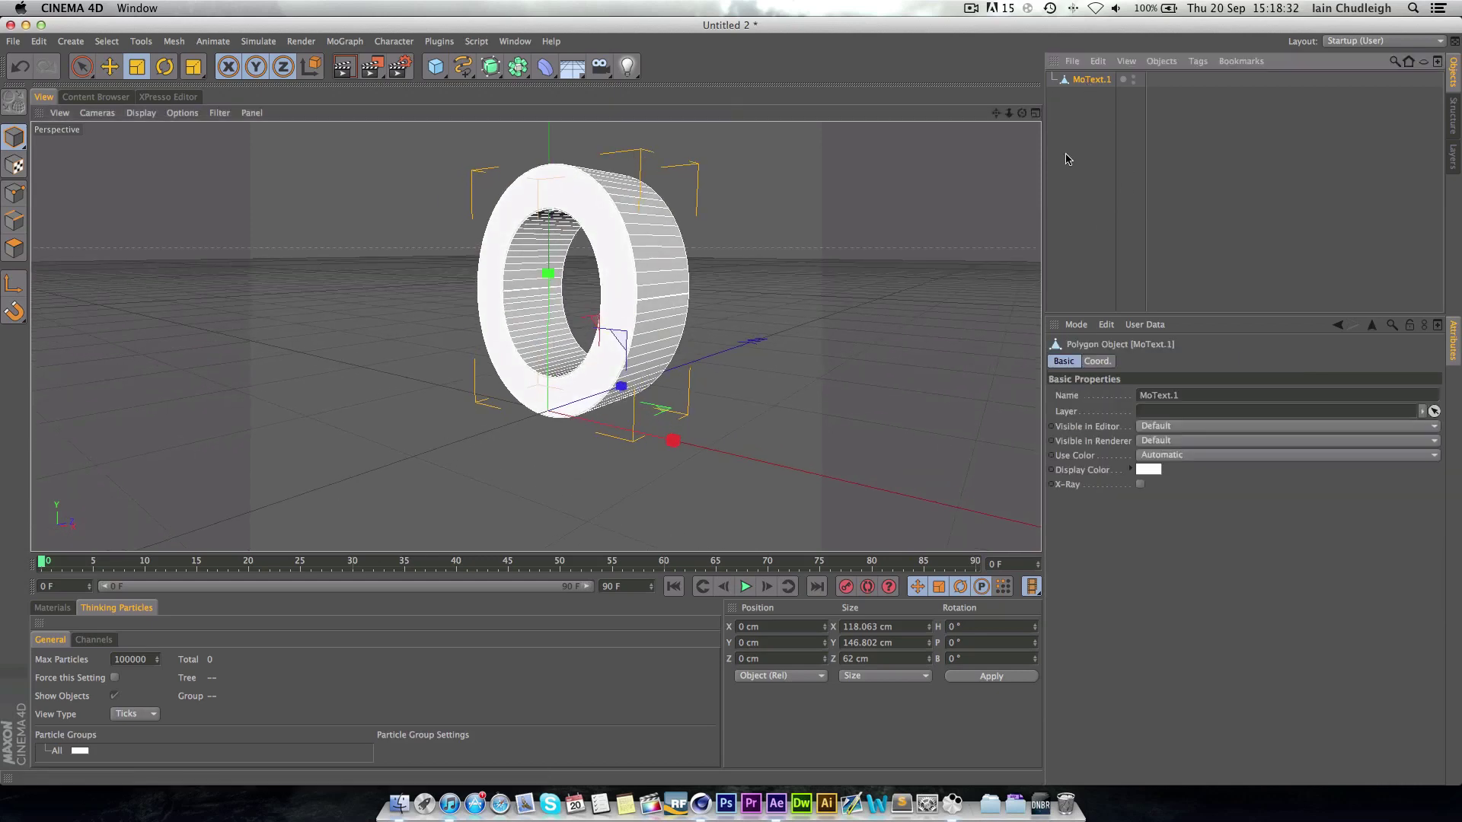
# Step: Run Ivy Grower on MoText.1 and reset growth to Primary 50%, Random 20%, Adhesion 10%
pyautogui.click(439, 42)
pyautogui.click(464, 150)
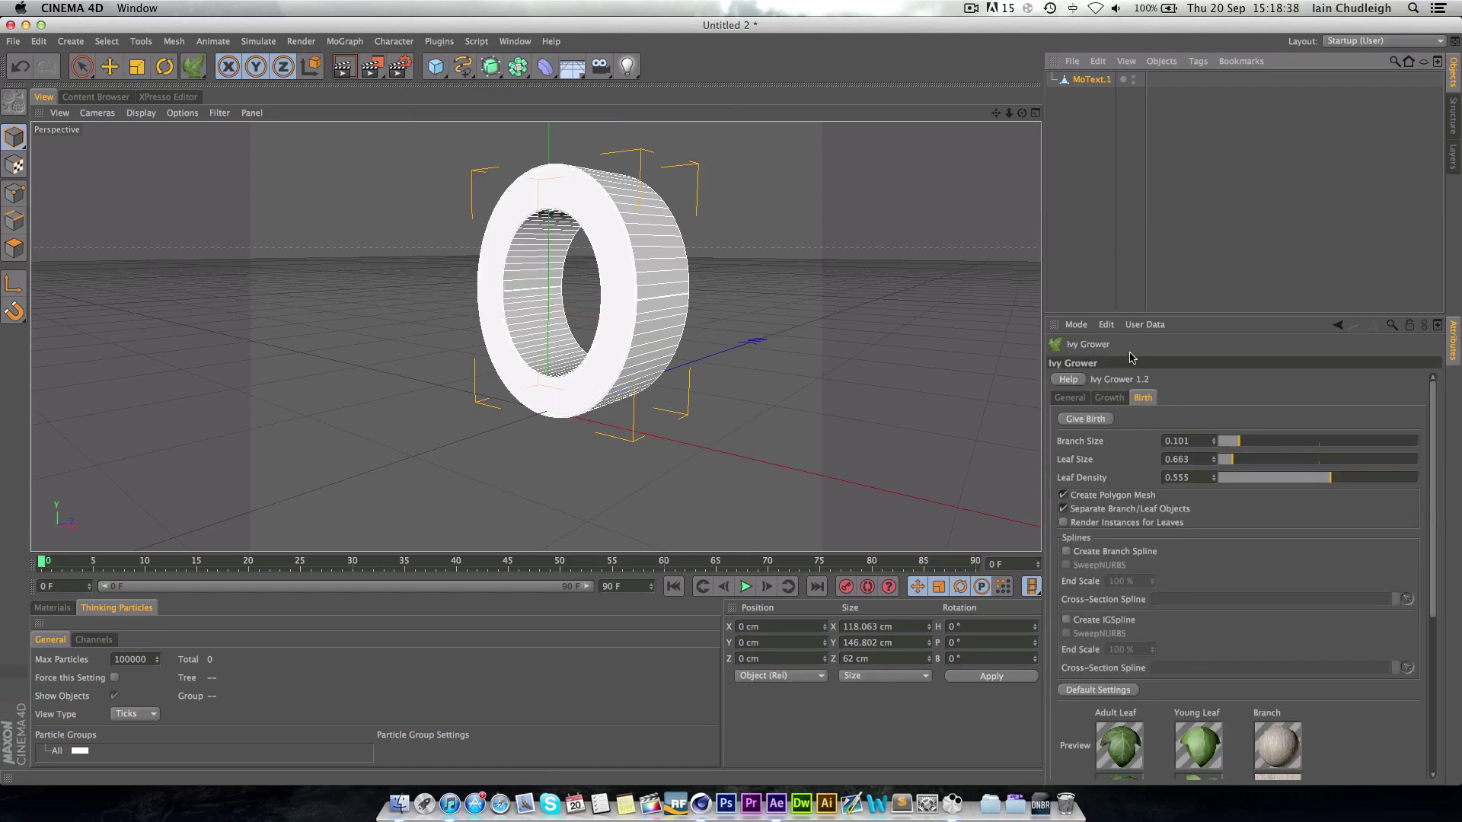
pyautogui.click(1108, 397)
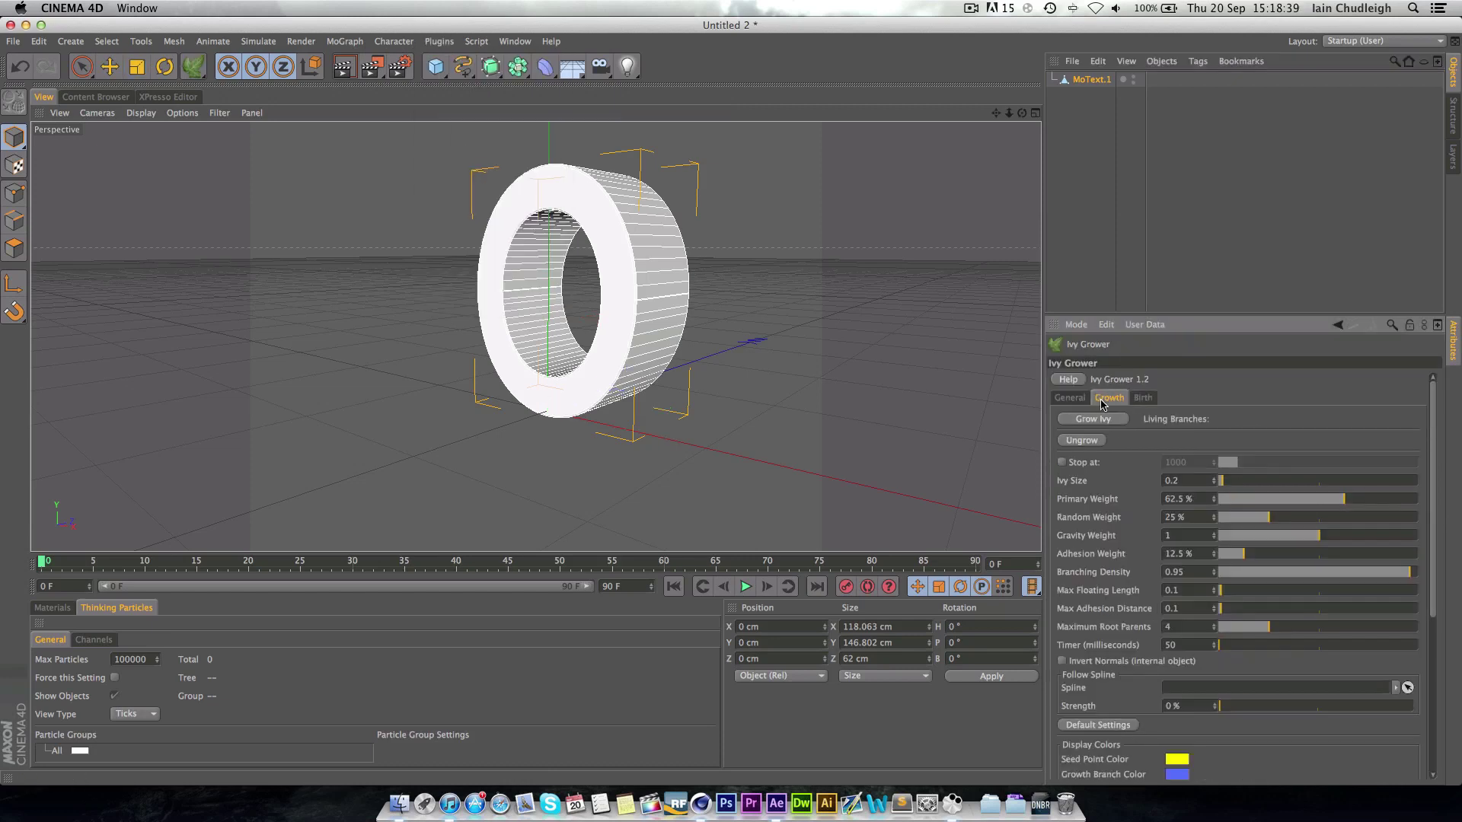
pyautogui.click(1108, 725)
pyautogui.moveTo(569, 400)
pyautogui.keyDown('alt'); pyautogui.mouseDown()
pyautogui.moveTo(665, 444)
pyautogui.moveTo(584, 417)
pyautogui.mouseUp(); pyautogui.keyUp('alt')
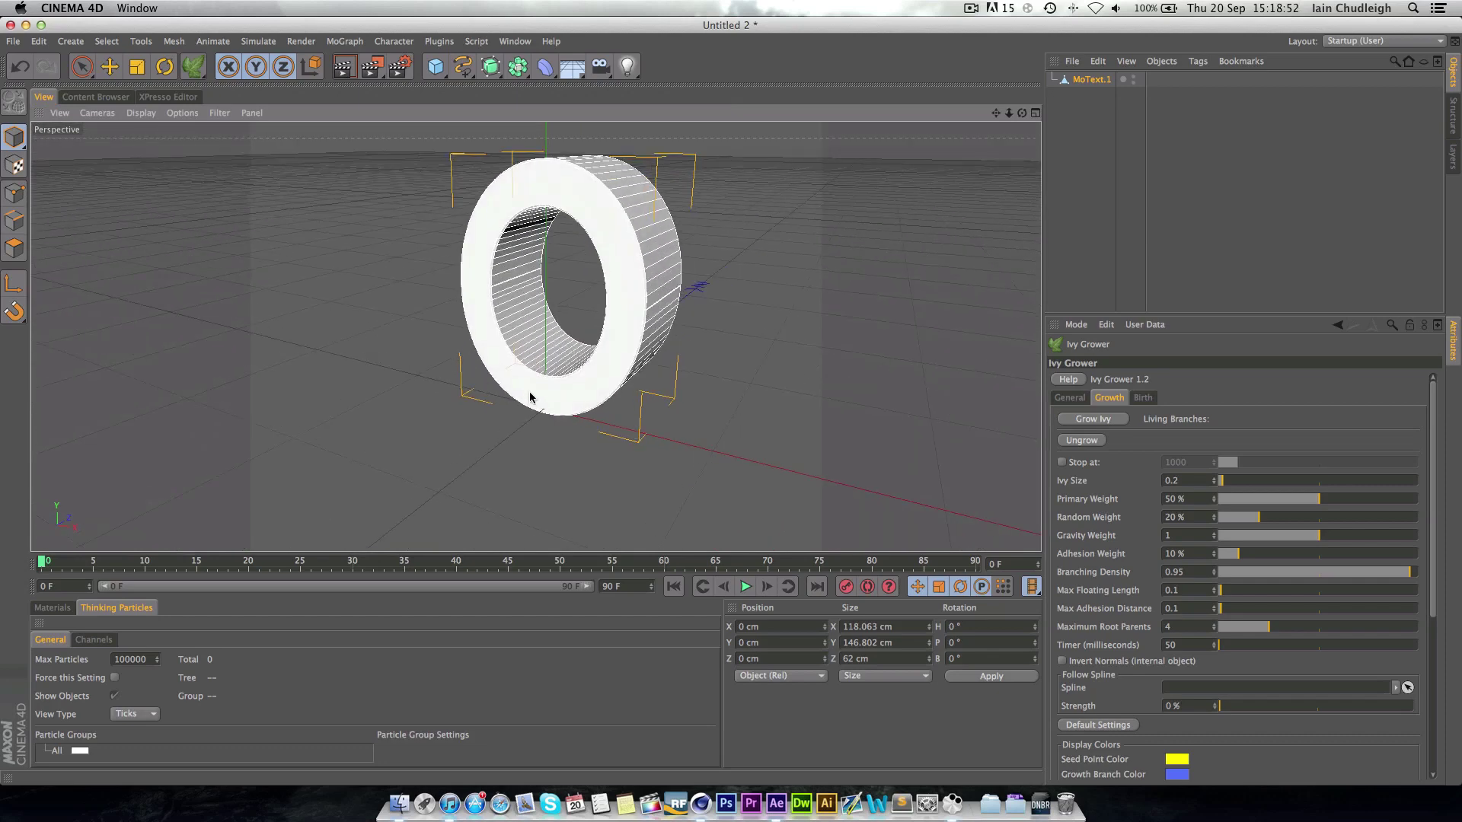
# Step: Place an ivy seed at the bottom of the ring and start growing ivy
pyautogui.keyDown('alt'); pyautogui.moveTo(531, 395); pyautogui.dragTo(623, 397, button='right'); pyautogui.keyUp('alt')
pyautogui.keyDown('alt'); pyautogui.moveTo(631, 391); pyautogui.dragTo(509, 393); pyautogui.keyUp('alt')
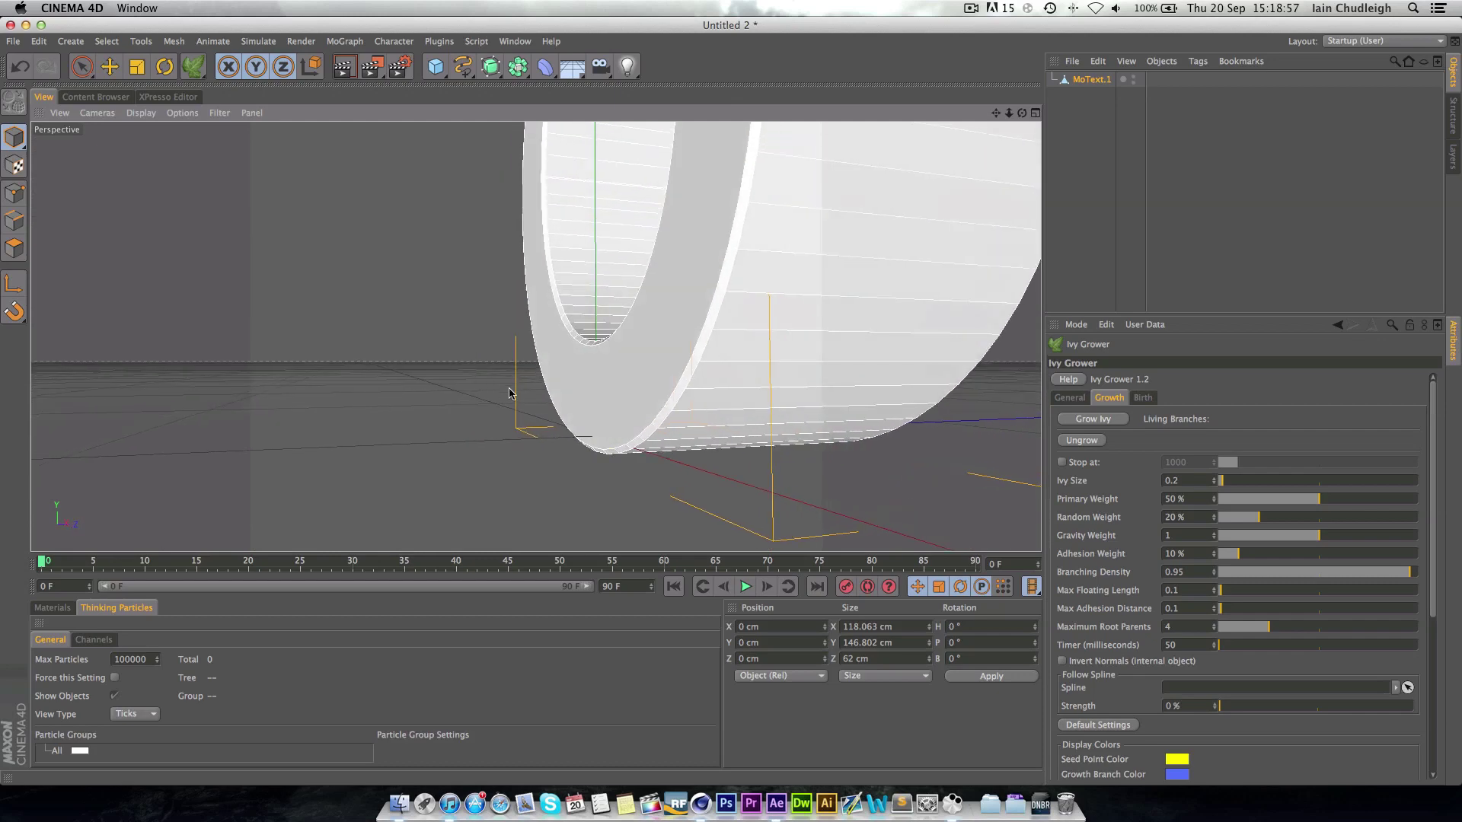
pyautogui.scroll(10, 583, 430)
pyautogui.click(606, 405)
pyautogui.scroll(-10, 606, 405)
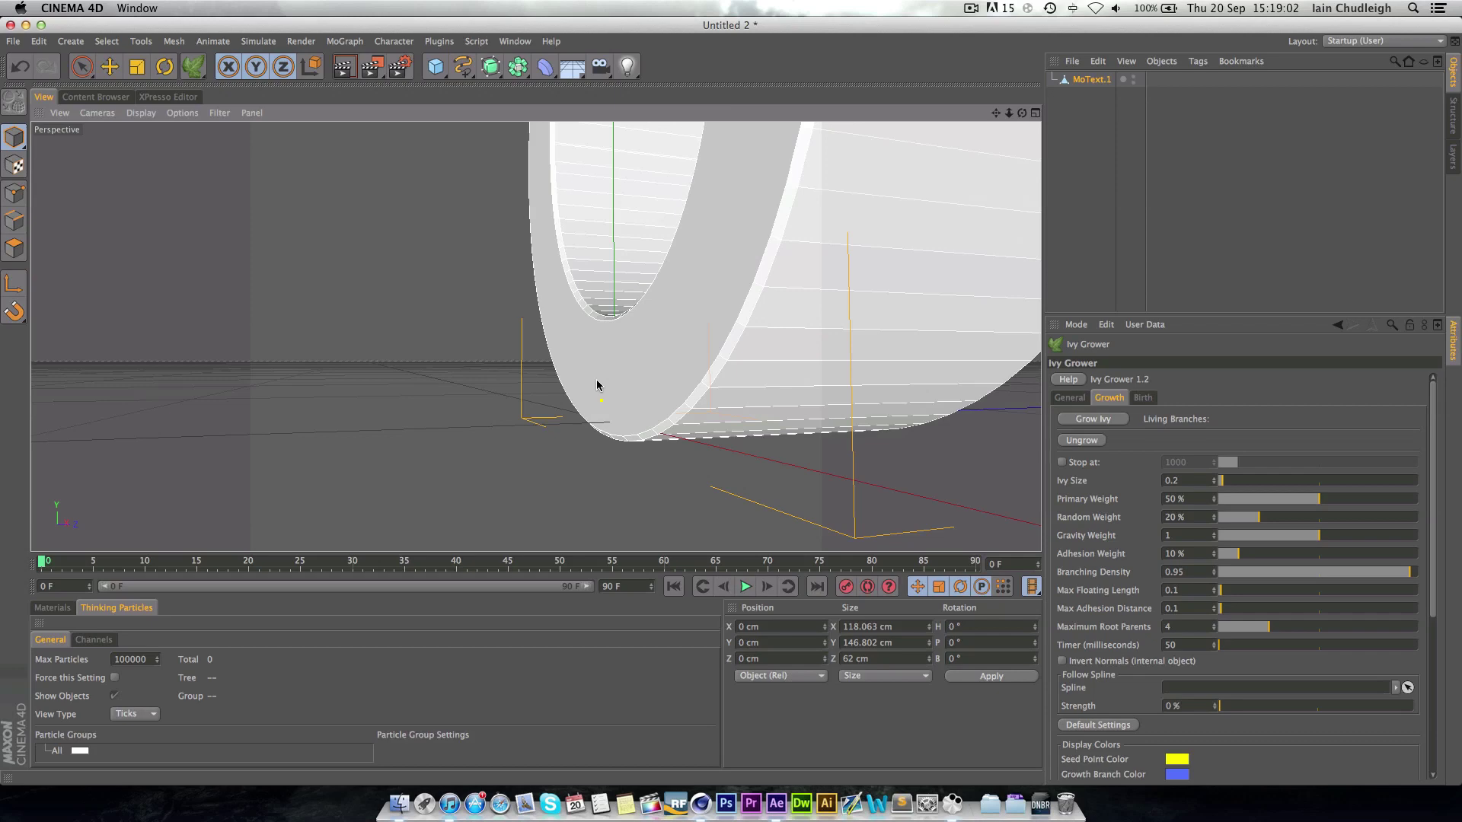
pyautogui.click(1117, 419)
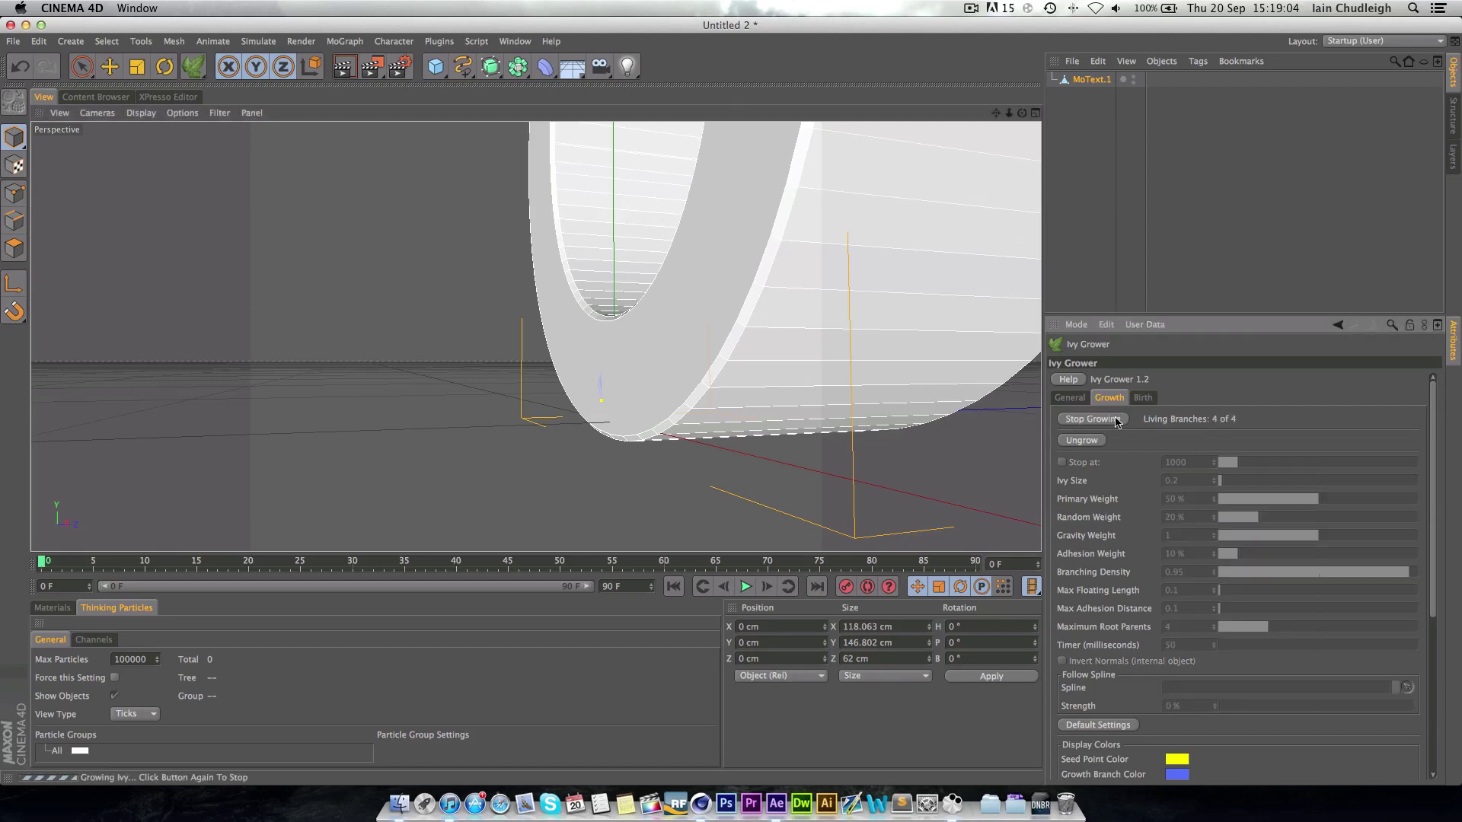
# Step: Let the ivy climb, then stop growth at 56 of 165 branches
pyautogui.keyDown('alt'); pyautogui.moveTo(624, 370); pyautogui.dragTo(584, 360); pyautogui.keyUp('alt')
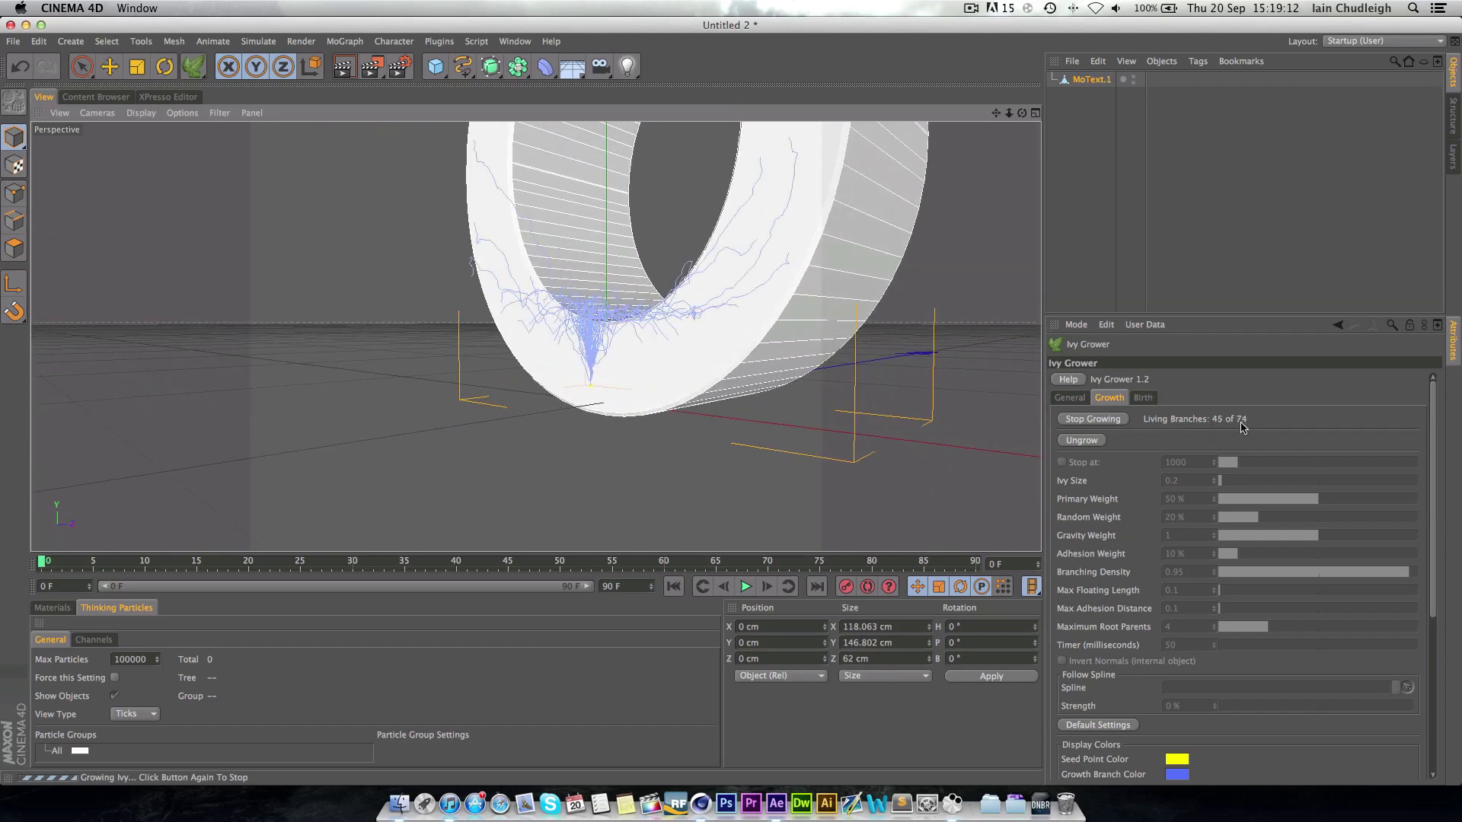
pyautogui.scroll(-3, 899, 328)
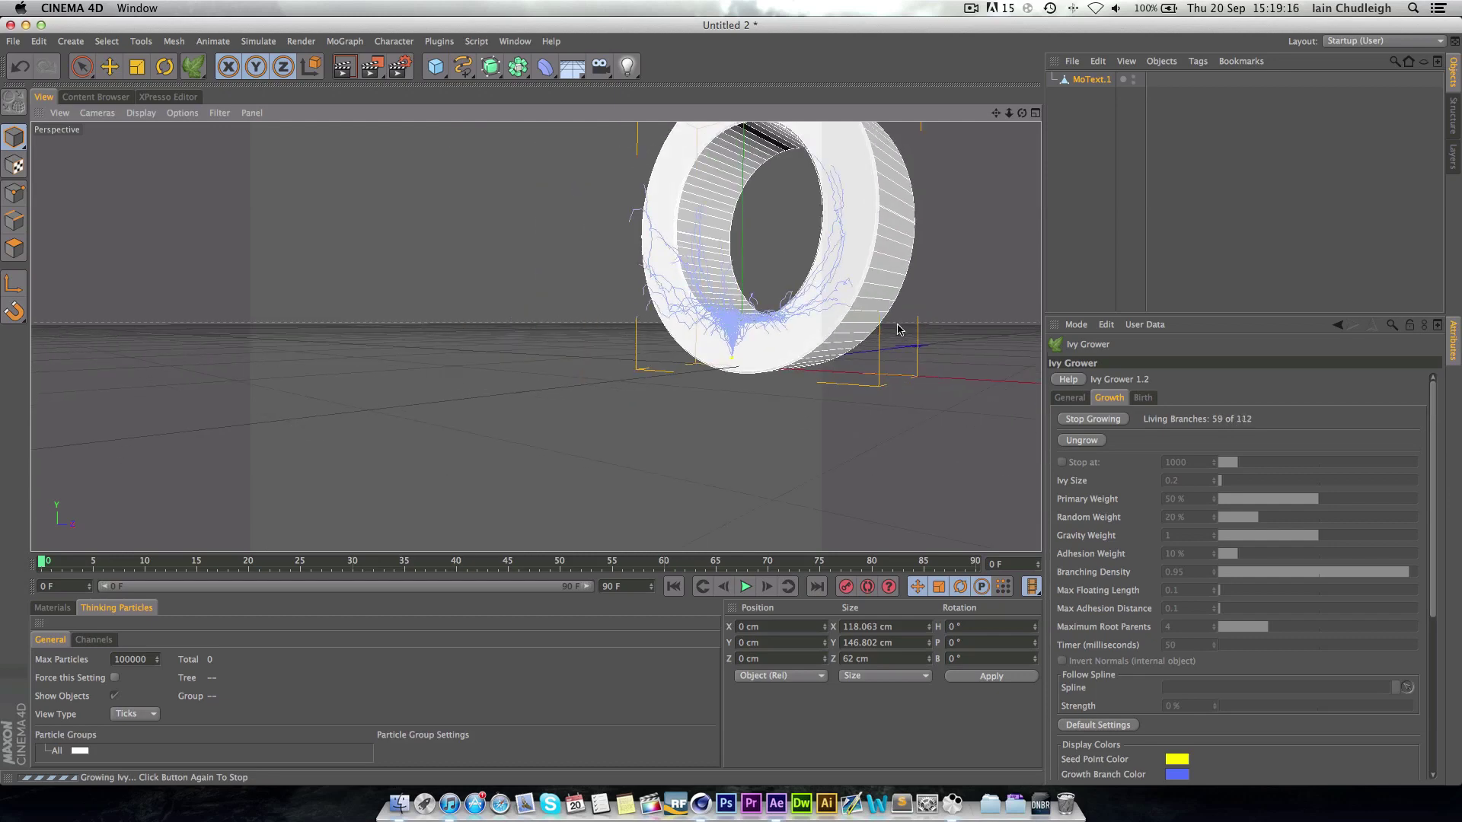
pyautogui.scroll(2, 830, 318)
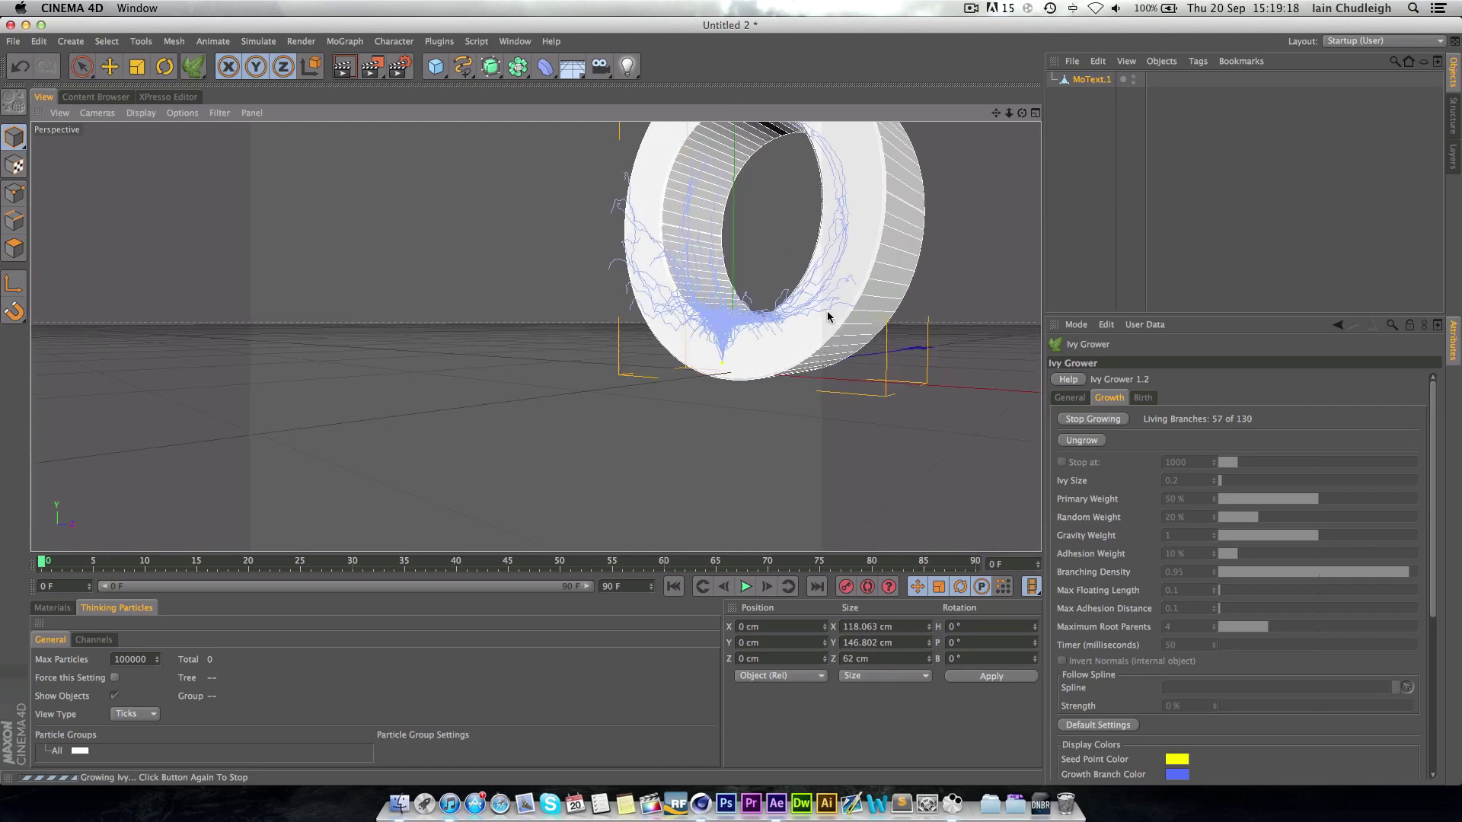
pyautogui.keyDown('alt'); pyautogui.moveTo(833, 311); pyautogui.dragTo(727, 345); pyautogui.keyUp('alt')
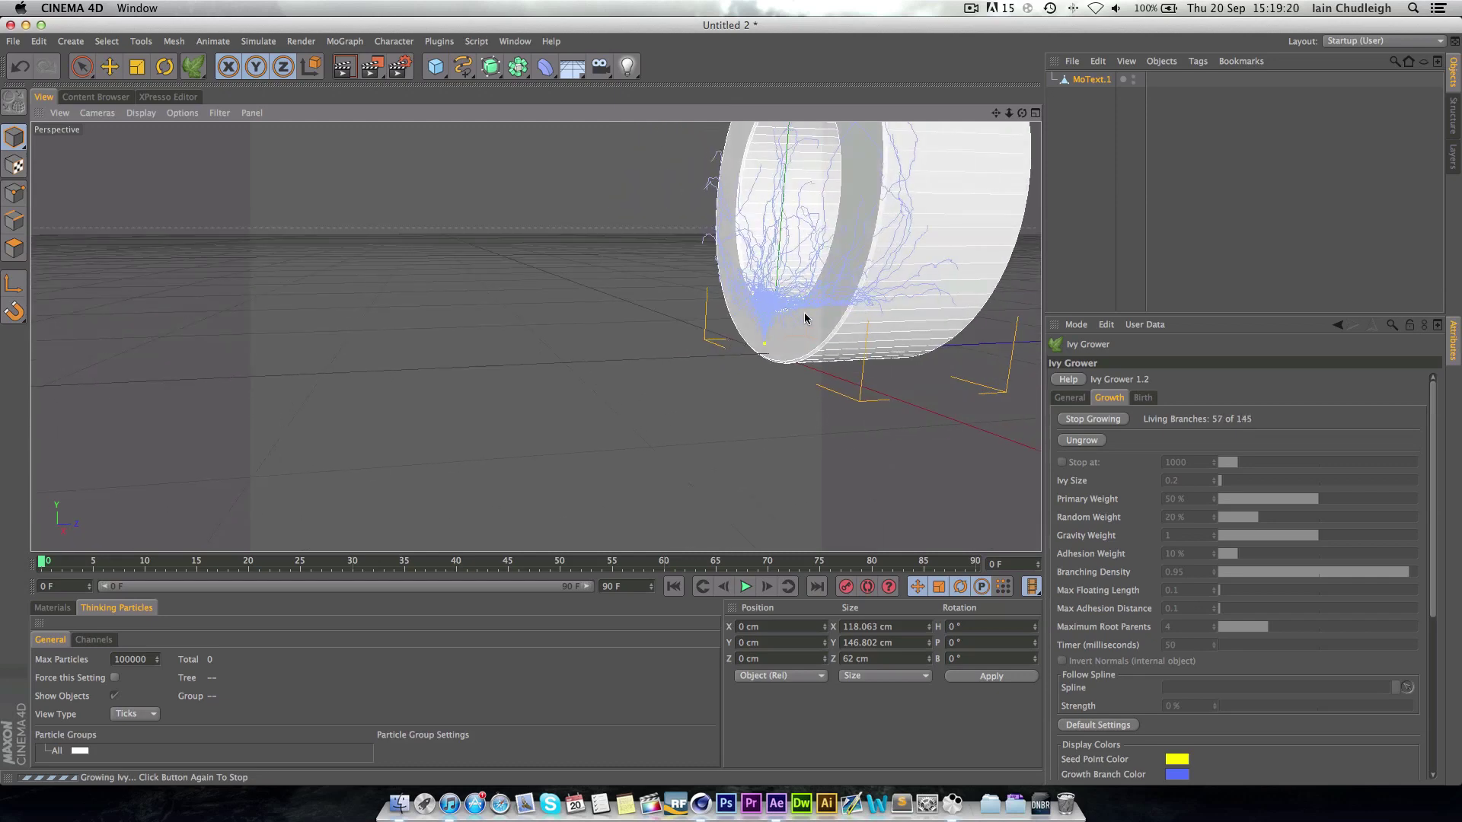
pyautogui.keyDown('alt'); pyautogui.moveTo(807, 317); pyautogui.dragTo(910, 298); pyautogui.keyUp('alt')
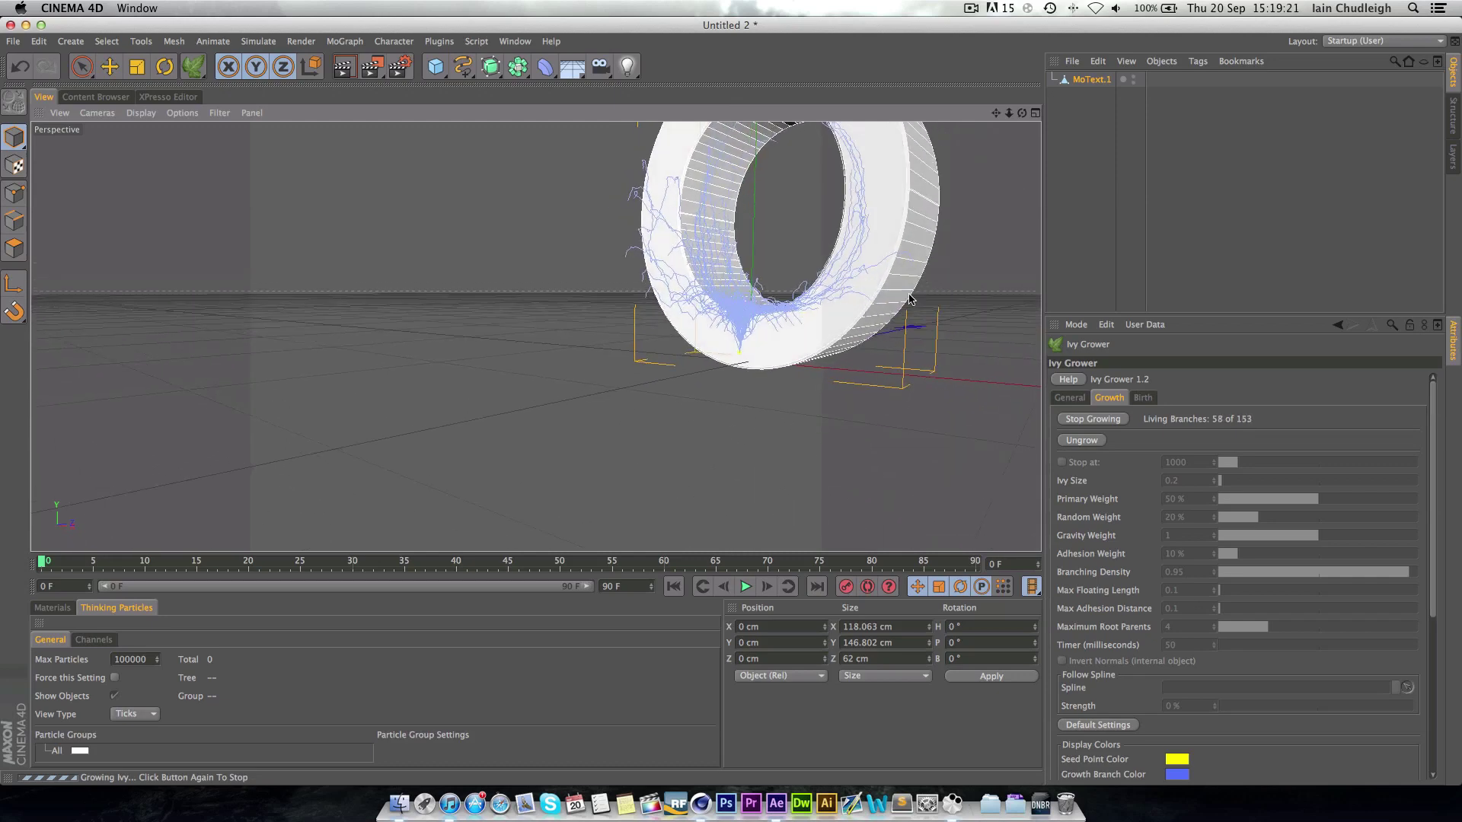
pyautogui.click(1092, 419)
pyautogui.keyDown('alt'); pyautogui.moveTo(800, 303); pyautogui.dragTo(786, 369); pyautogui.keyUp('alt')
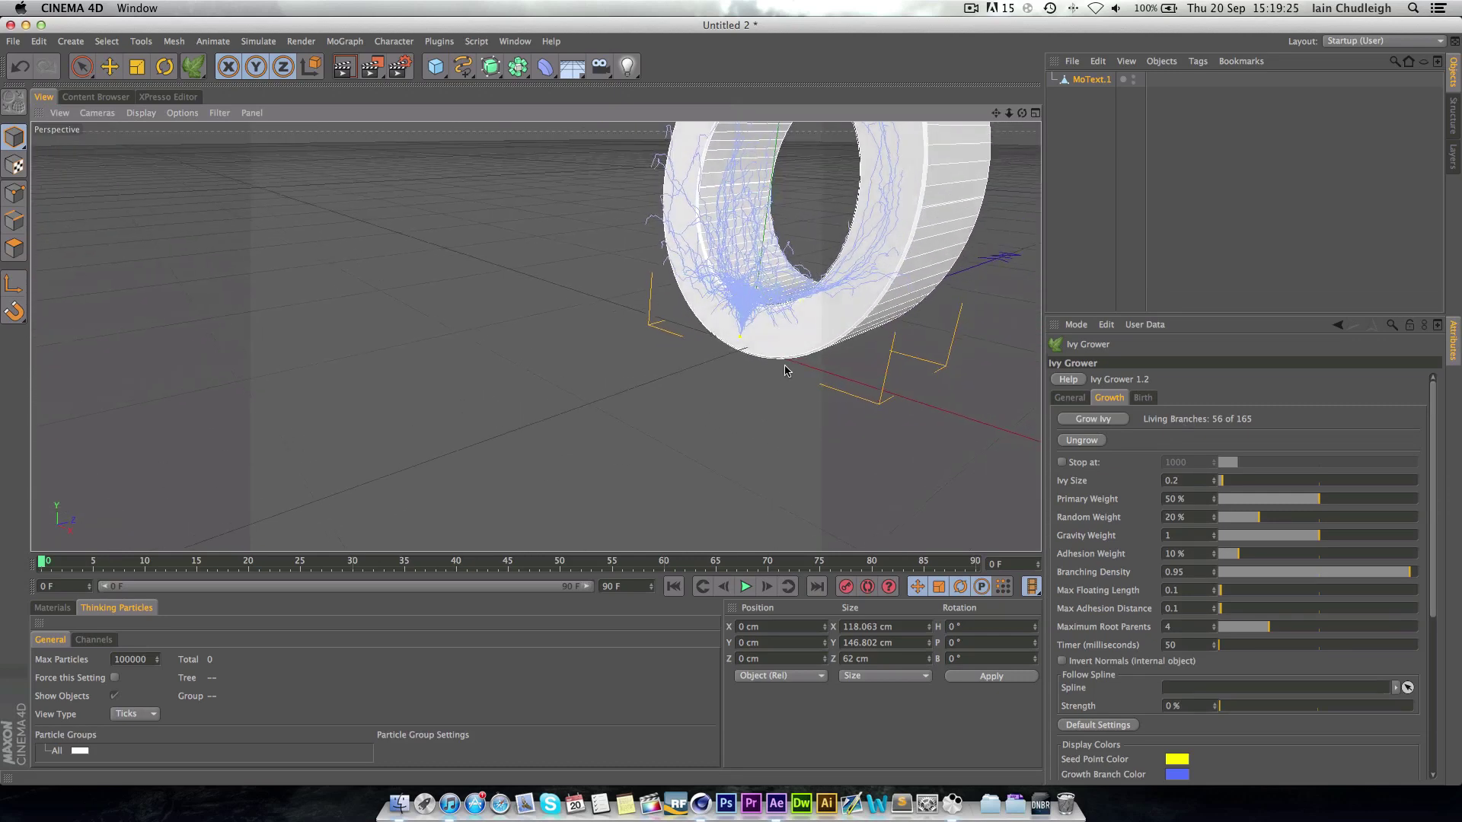
pyautogui.click(1149, 402)
# Step: Give birth to leafy ivy climbing the lower inside of the O and inspect it
pyautogui.click(1085, 419)
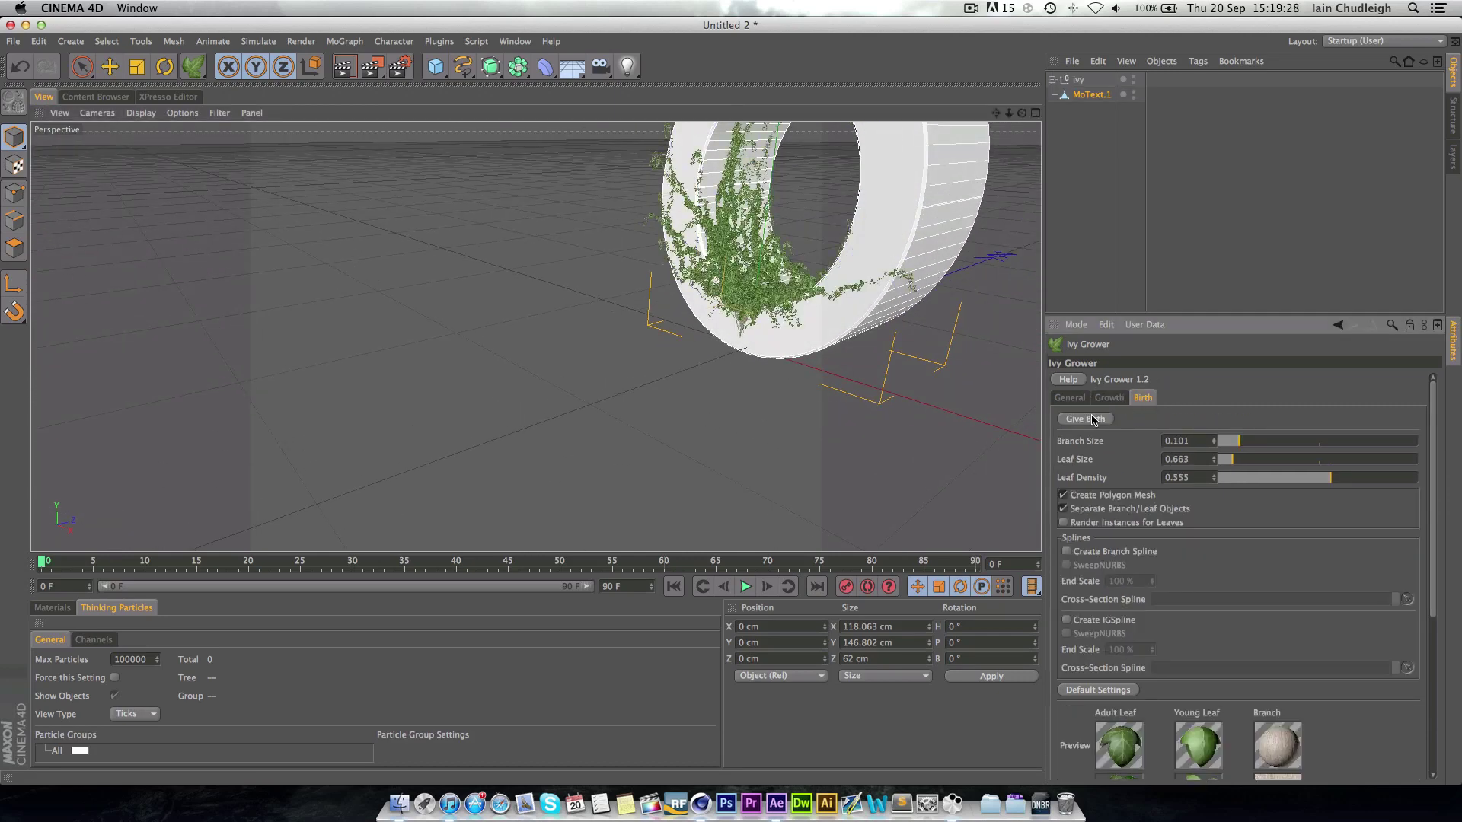
pyautogui.keyDown('alt'); pyautogui.moveTo(759, 325); pyautogui.dragTo(765, 283); pyautogui.keyUp('alt')
pyautogui.scroll(10, 765, 283)
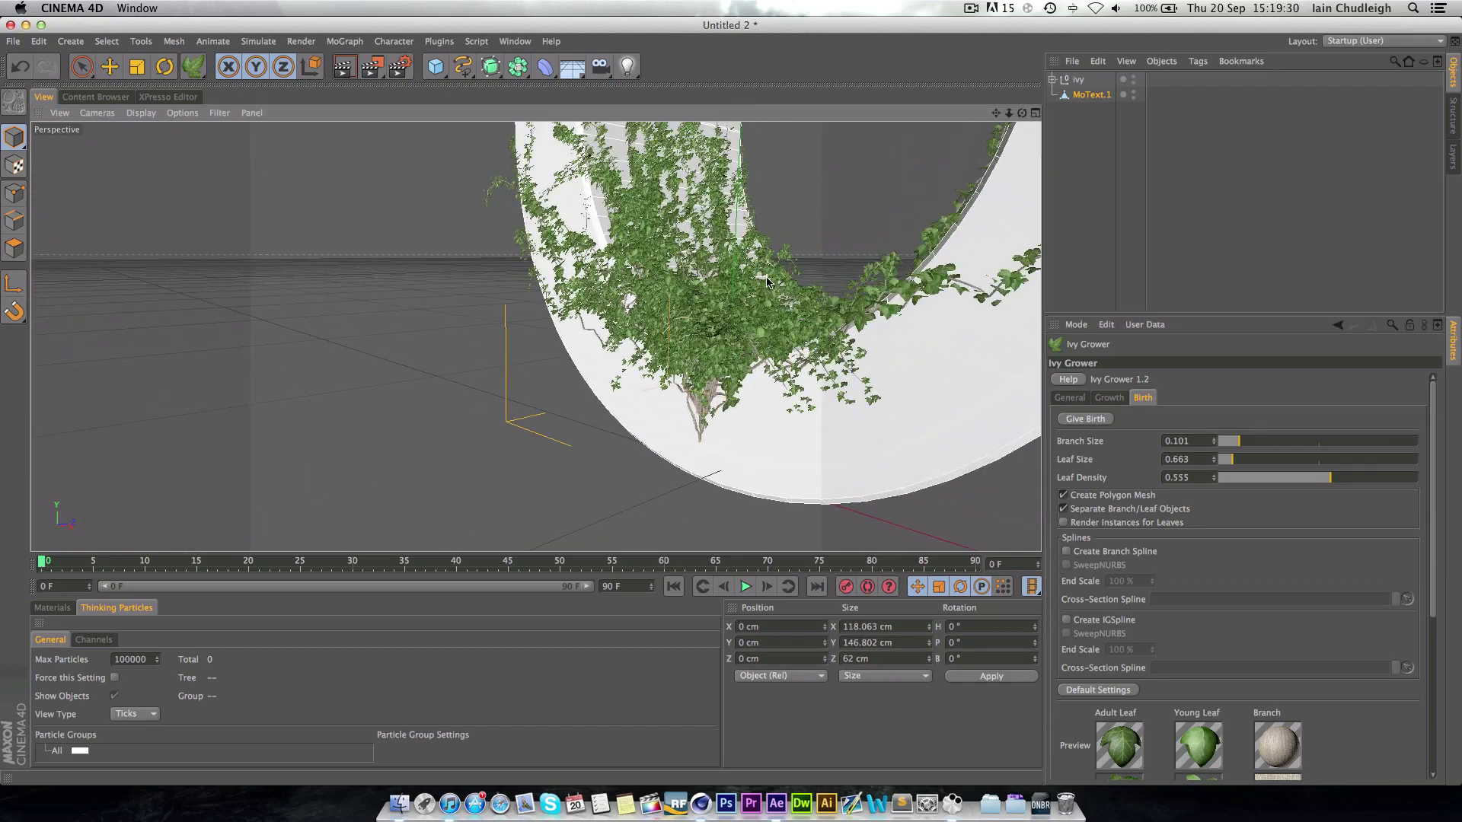
pyautogui.keyDown('alt'); pyautogui.moveTo(735, 387); pyautogui.dragTo(805, 261); pyautogui.keyUp('alt')
pyautogui.scroll(-5, 806, 262)
pyautogui.moveTo(996, 115); pyautogui.dragTo(535, 336)
pyautogui.moveTo(881, 231)
pyautogui.keyDown('alt'); pyautogui.mouseDown()
pyautogui.moveTo(1006, 261)
pyautogui.moveTo(913, 267)
pyautogui.moveTo(920, 248)
pyautogui.moveTo(911, 271)
pyautogui.moveTo(839, 218)
pyautogui.moveTo(877, 245)
pyautogui.mouseUp(); pyautogui.keyUp('alt')
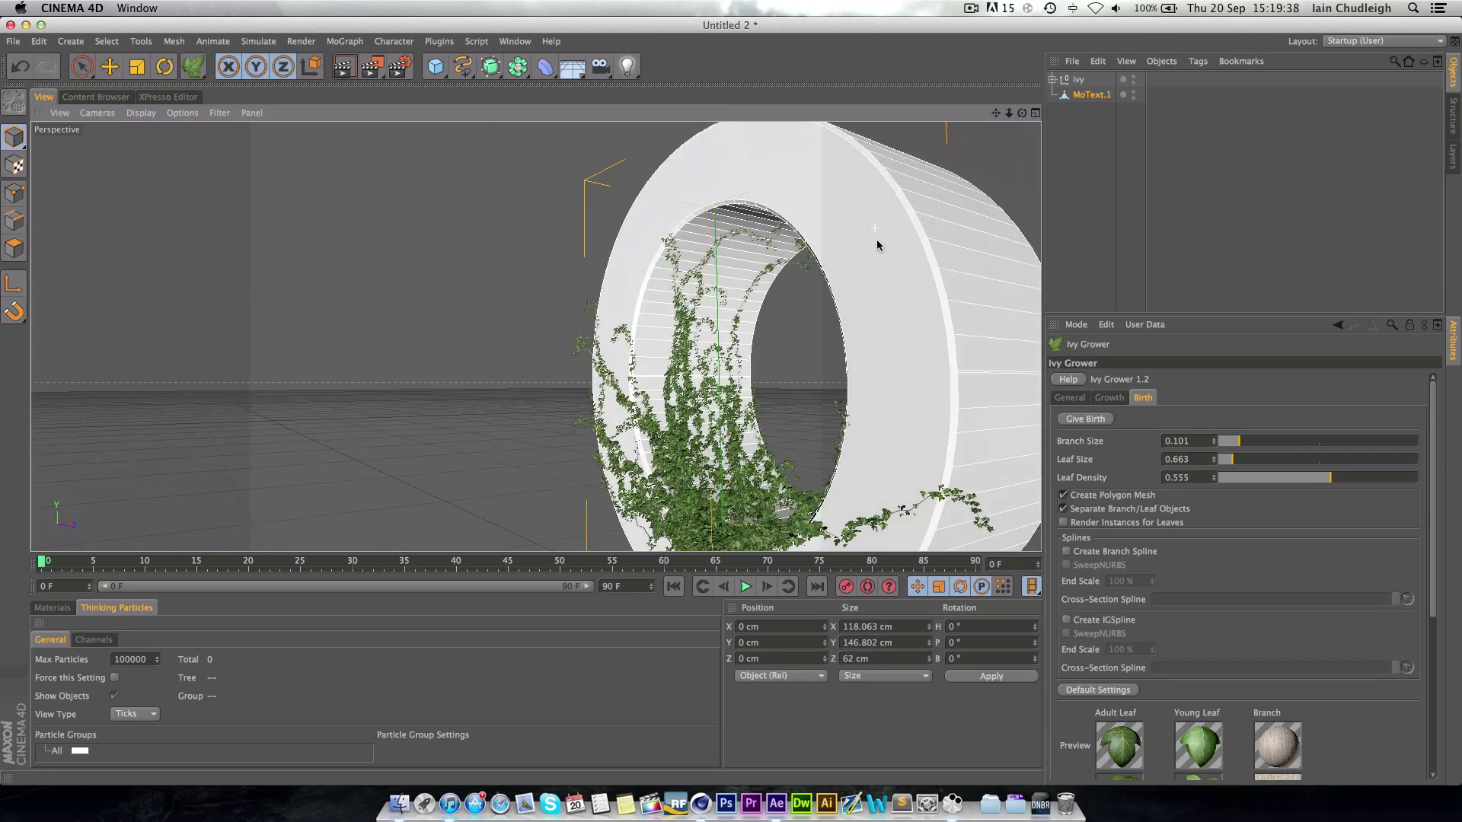
pyautogui.moveTo(1007, 112); pyautogui.dragTo(852, 511)
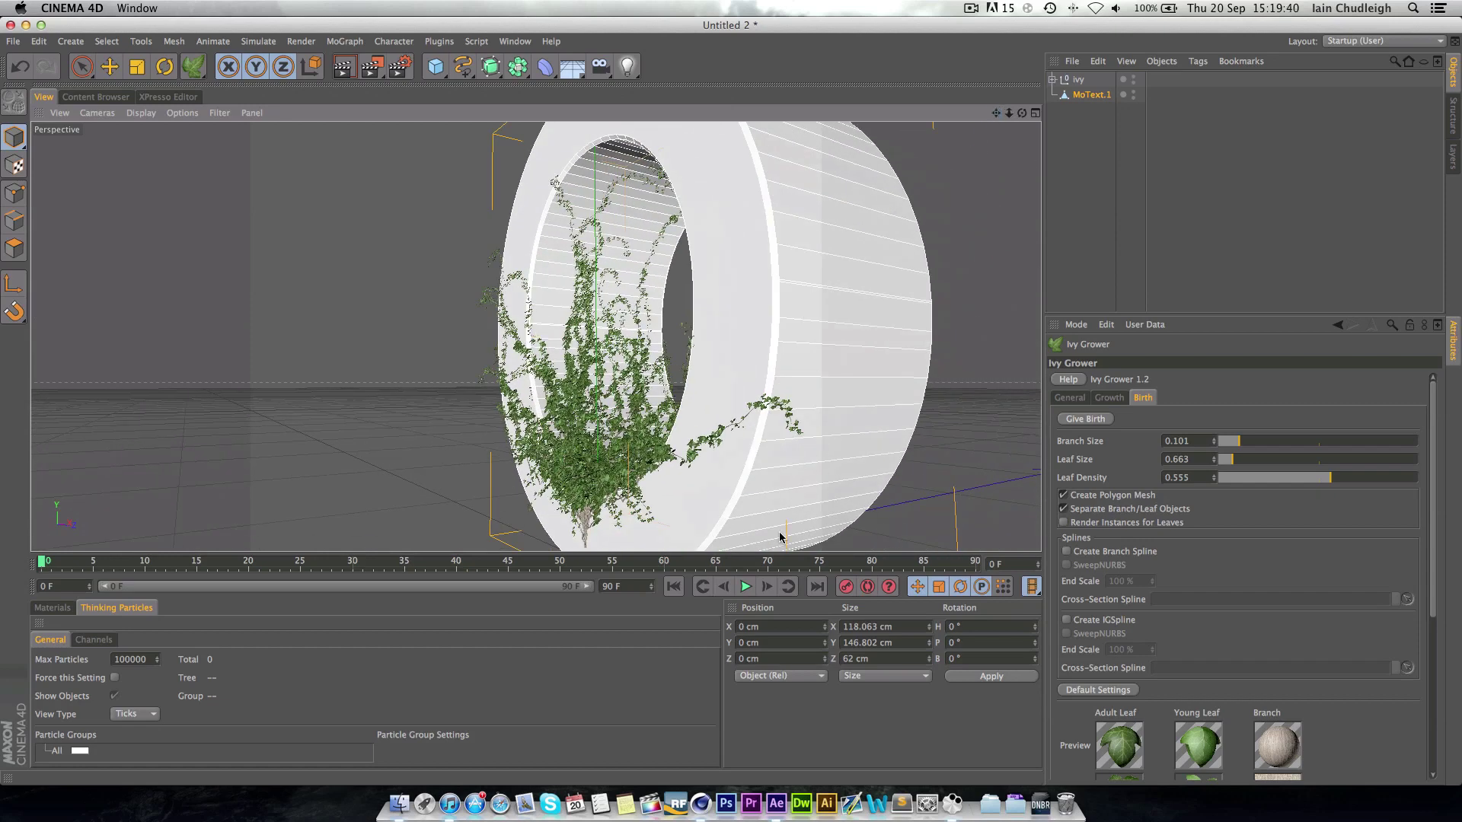
# Step: Grow new ivy branches and give birth to leaves on the ring's right side
pyautogui.click(1110, 397)
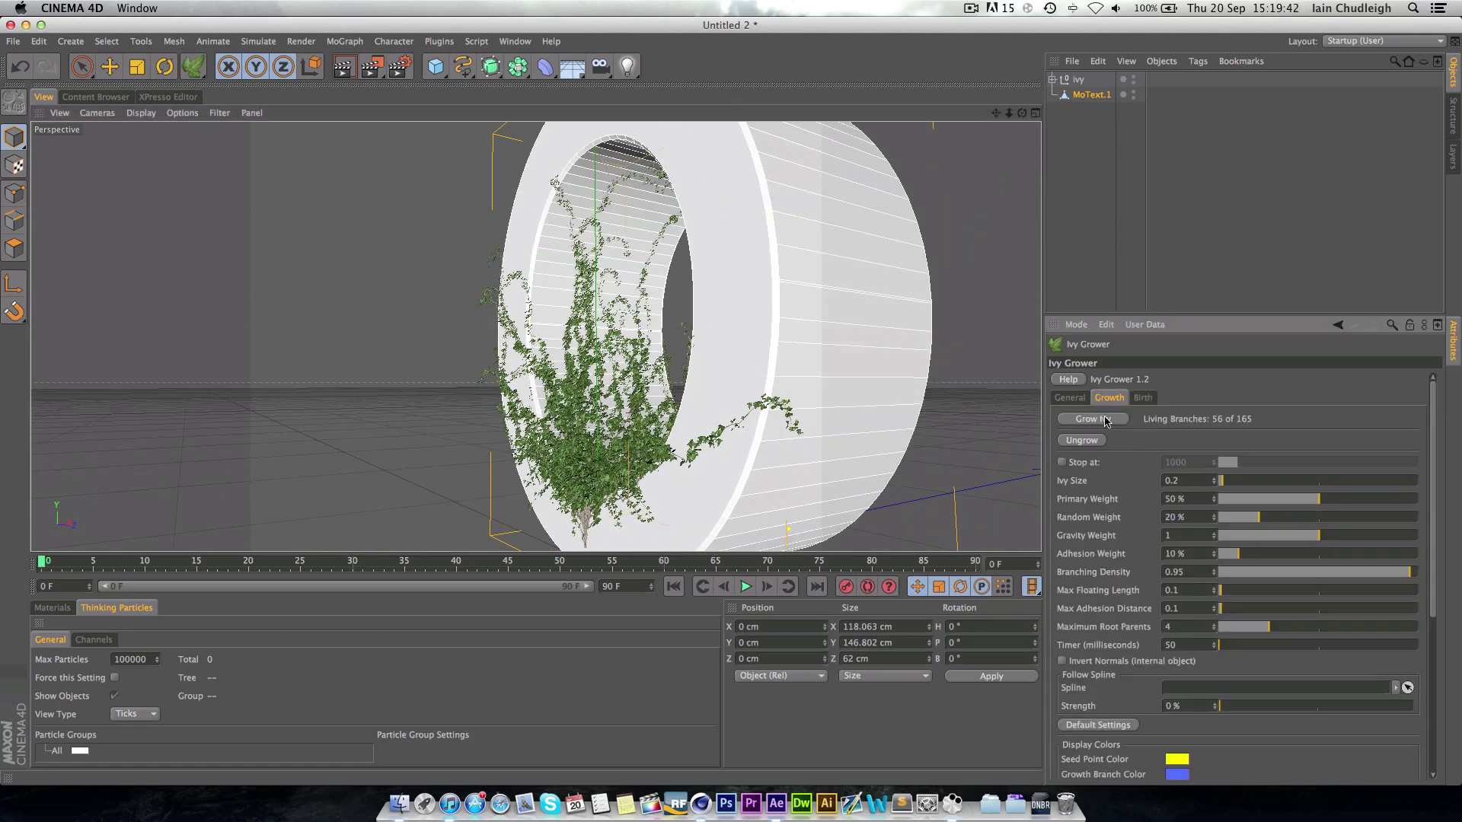
pyautogui.click(1105, 418)
pyautogui.keyDown('alt'); pyautogui.moveTo(874, 495); pyautogui.dragTo(860, 546); pyautogui.keyUp('alt')
pyautogui.keyDown('alt'); pyautogui.moveTo(654, 373); pyautogui.dragTo(778, 370); pyautogui.keyUp('alt')
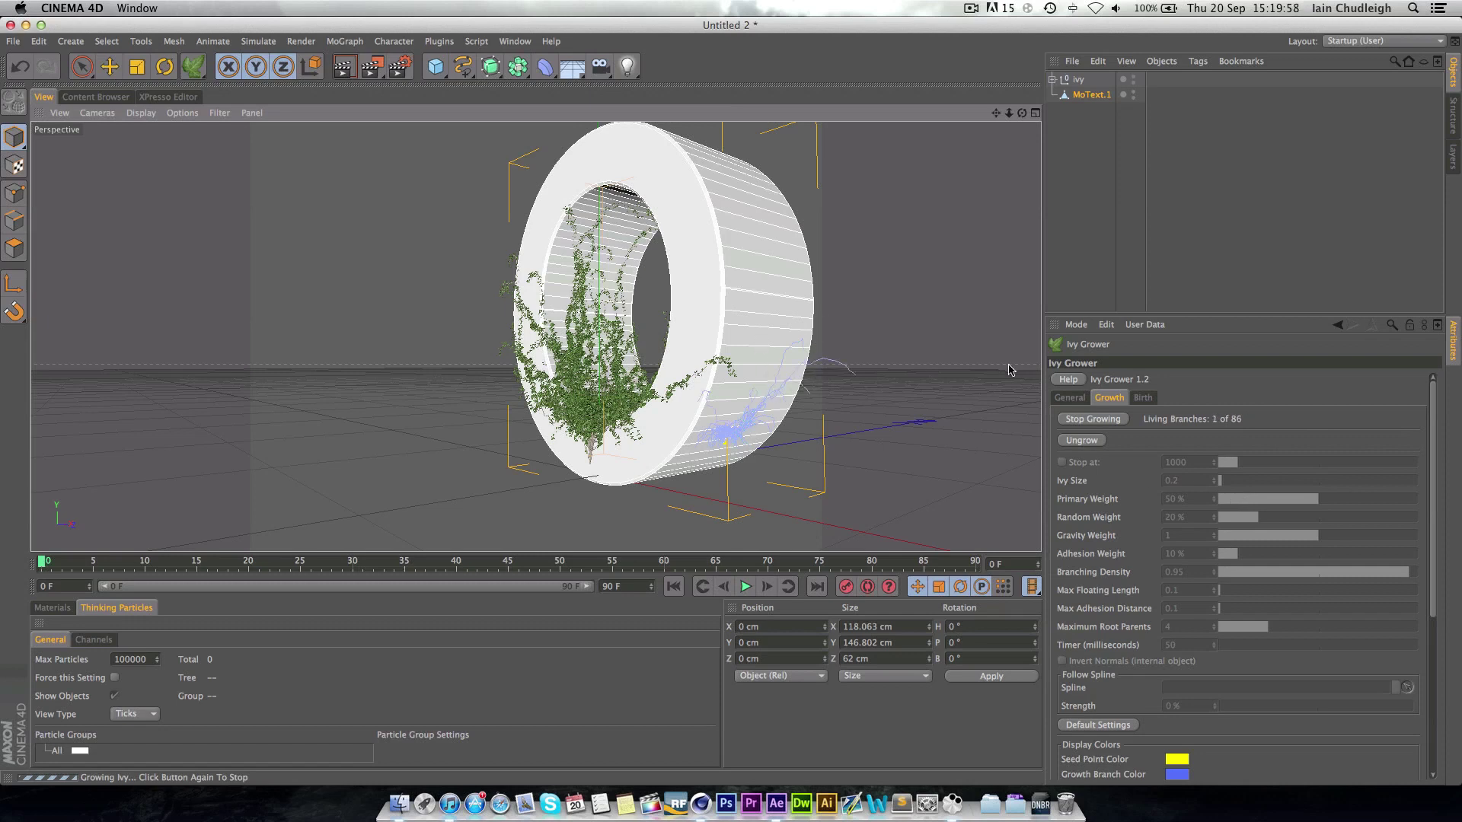
pyautogui.click(1144, 399)
pyautogui.click(1085, 419)
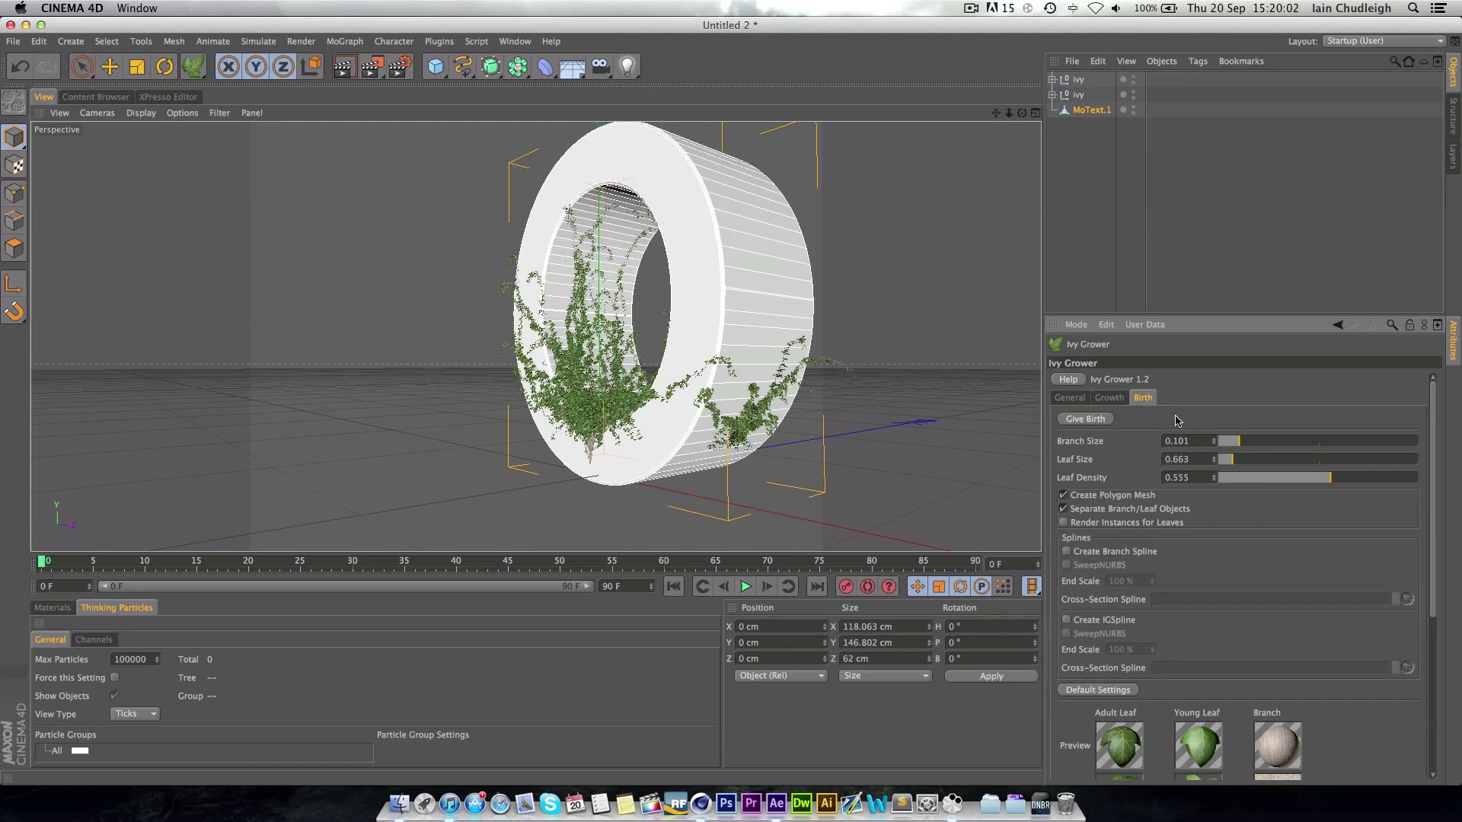
# Step: Run another ivy growth pass and stop it, creating a third Ivy object
pyautogui.click(1111, 403)
pyautogui.click(1142, 397)
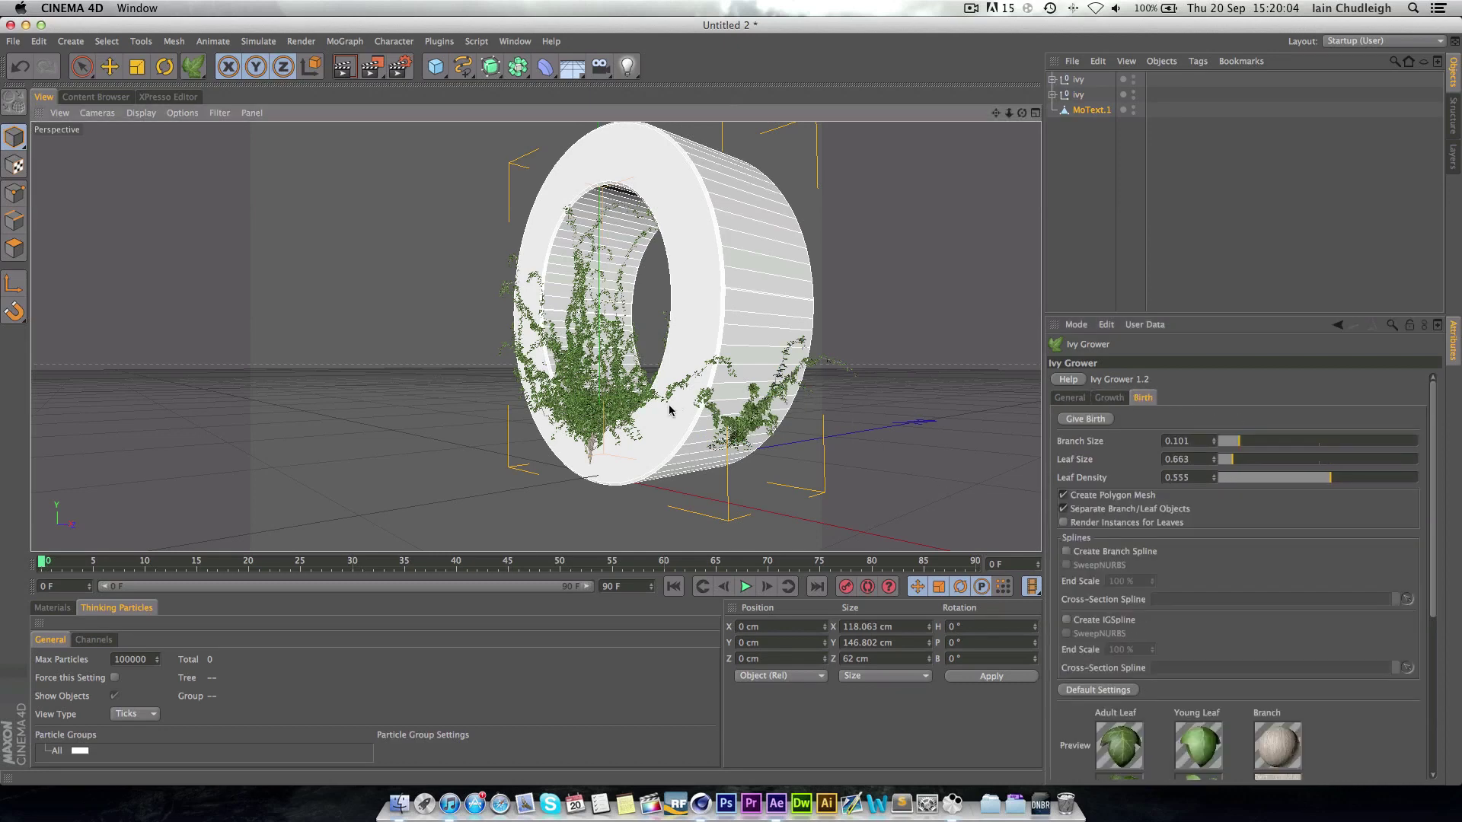
pyautogui.keyDown('alt'); pyautogui.moveTo(669, 376); pyautogui.dragTo(705, 456); pyautogui.keyUp('alt')
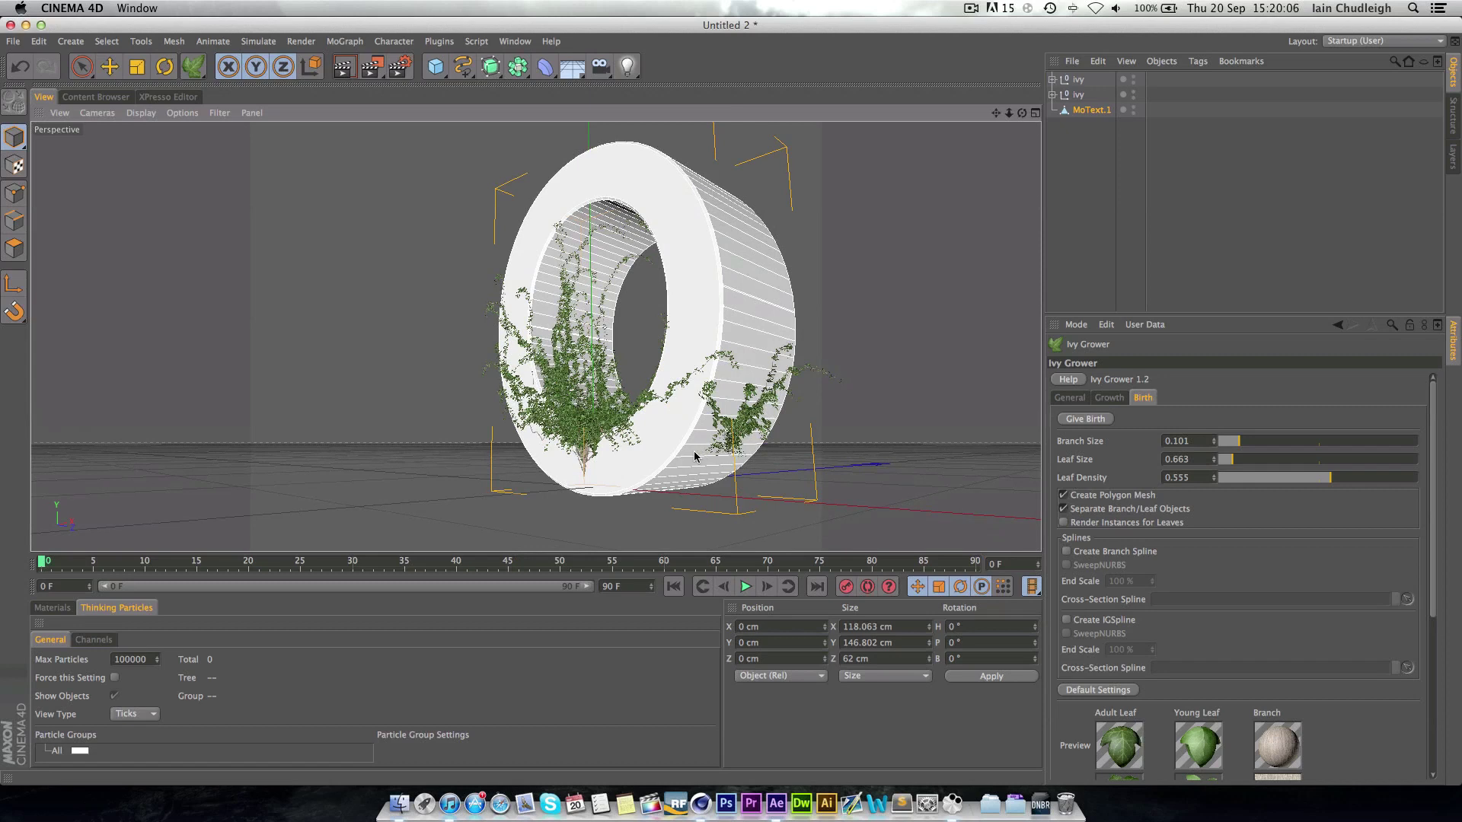
pyautogui.click(1106, 418)
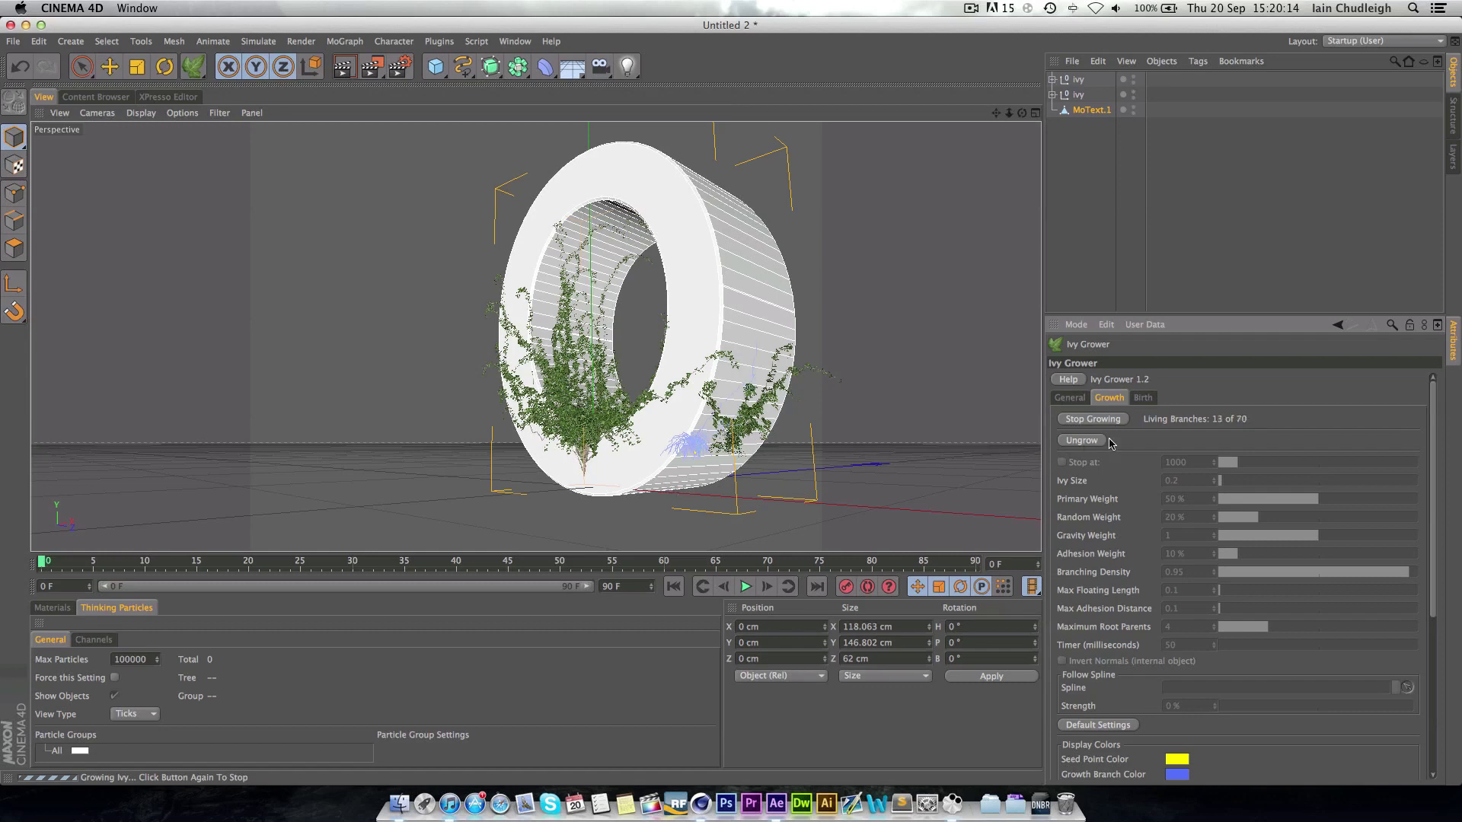
pyautogui.click(1095, 420)
# Step: Grow another ivy batch and stop it to create a fourth Ivy object
pyautogui.keyDown('alt'); pyautogui.moveTo(888, 447); pyautogui.dragTo(708, 468); pyautogui.keyUp('alt')
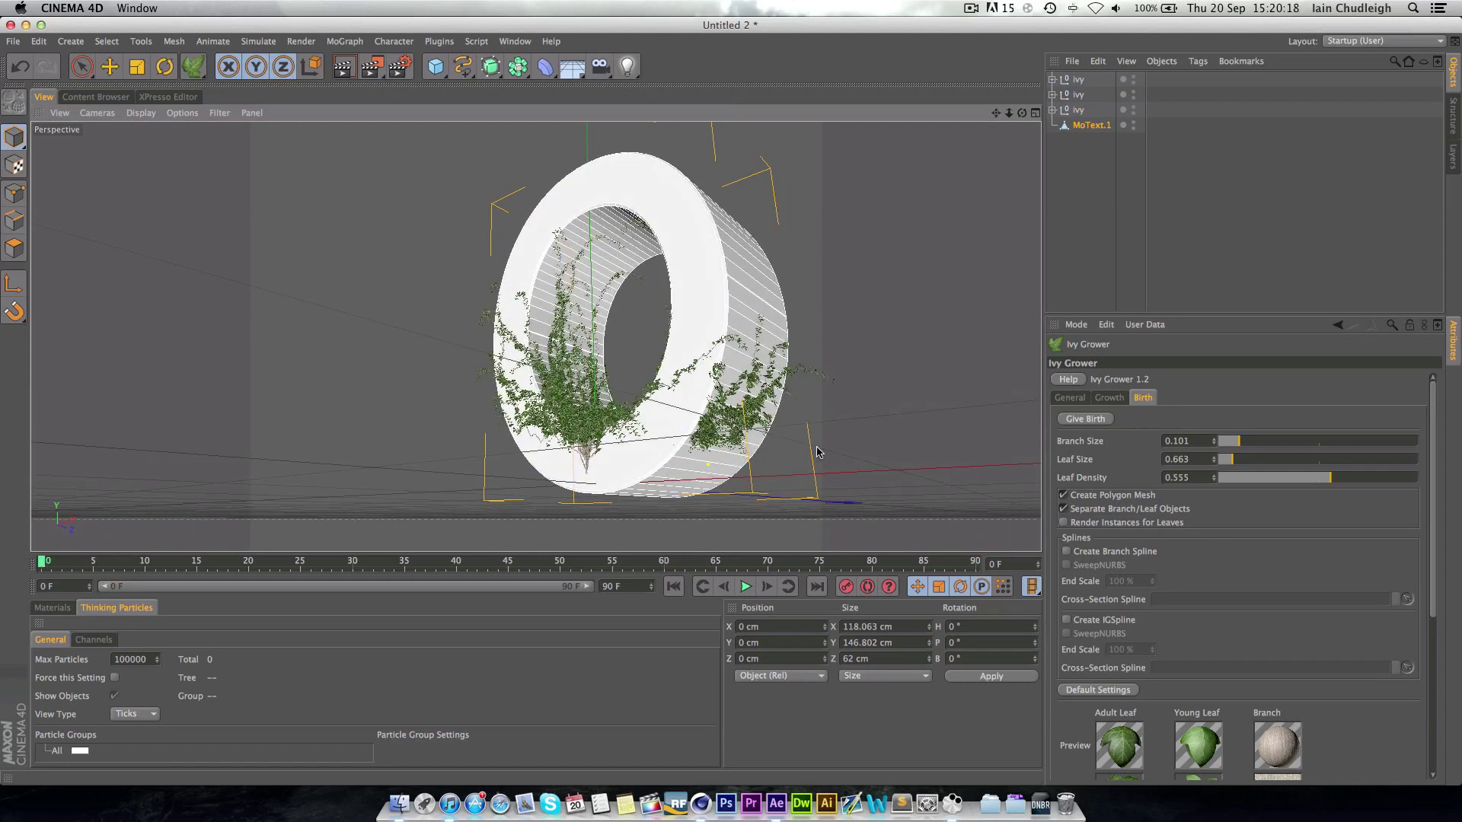
pyautogui.click(1104, 419)
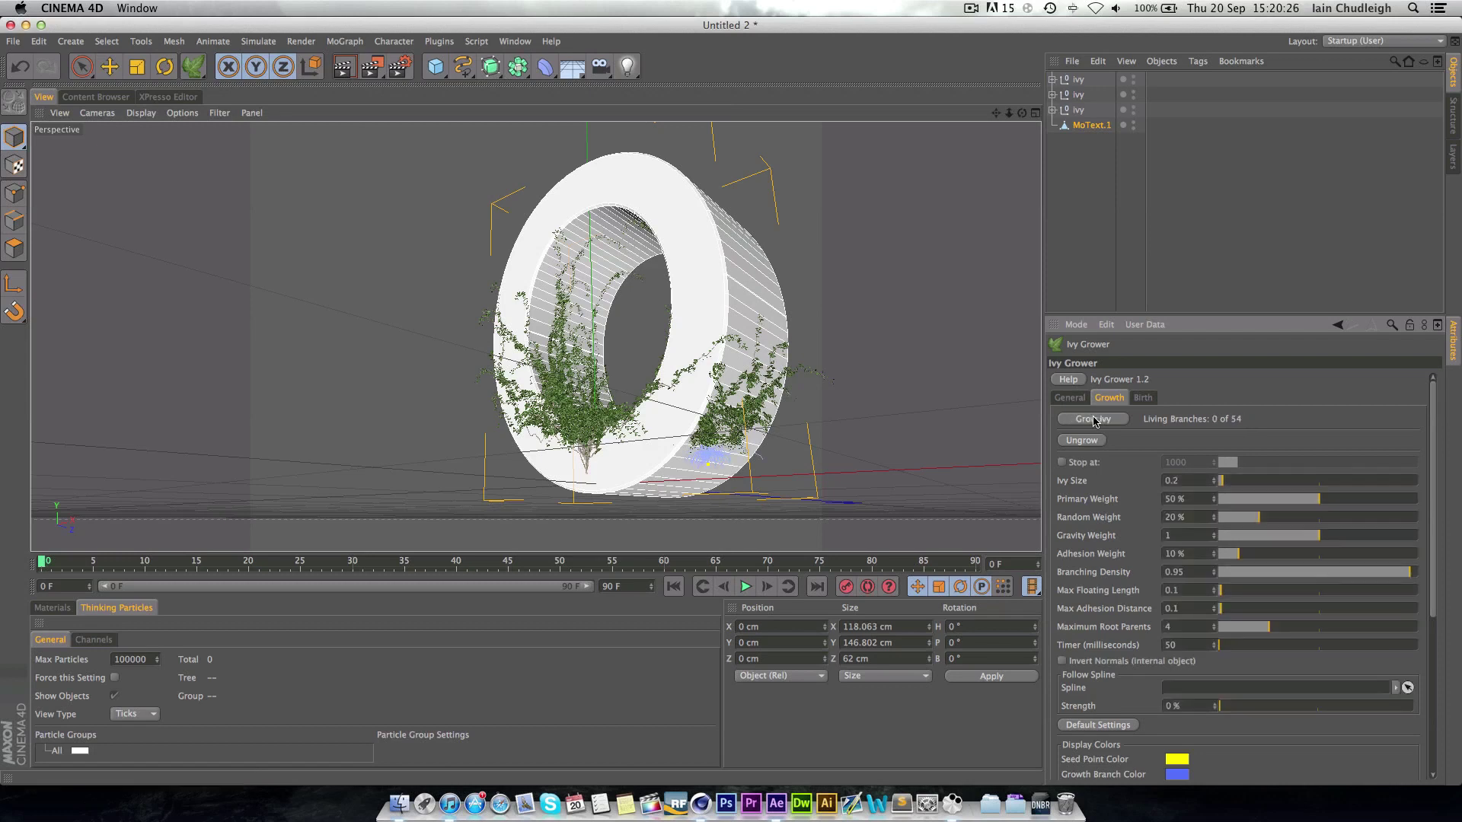
pyautogui.click(1094, 420)
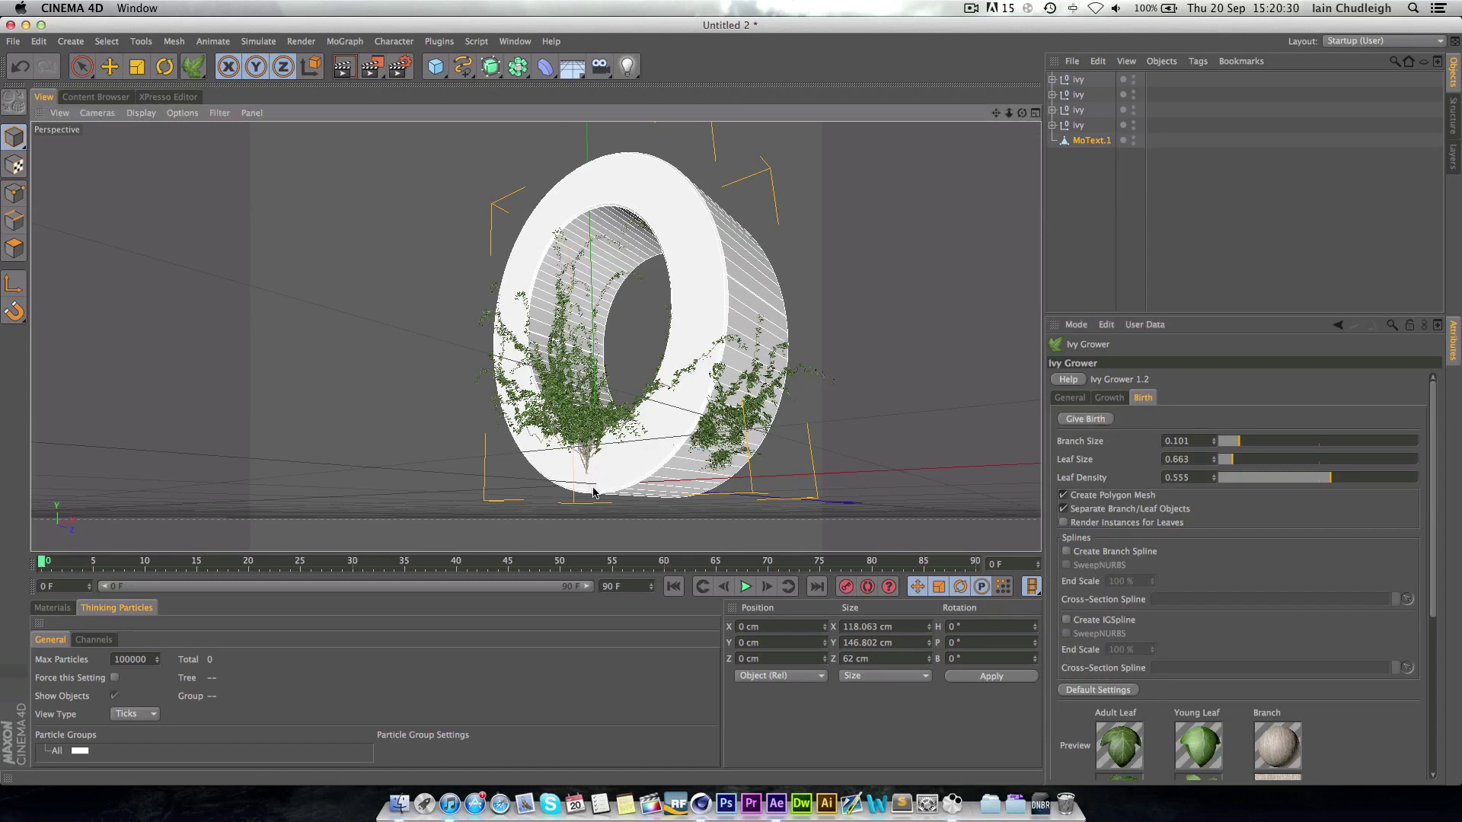
# Step: Run one more growth pass, stop it, and give birth to leafy ivy filling the O's bottom
pyautogui.click(1113, 398)
pyautogui.click(1093, 420)
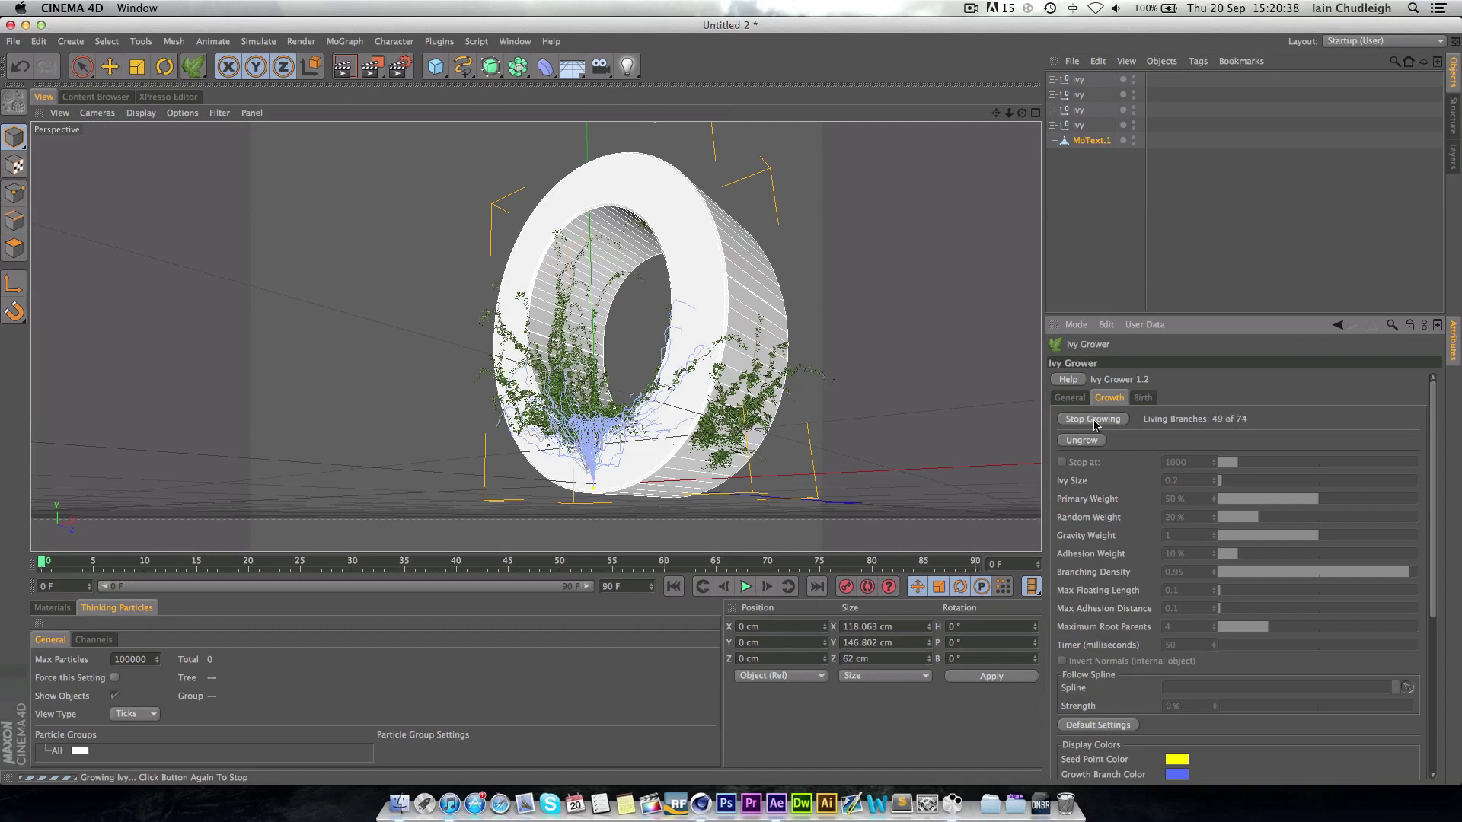
pyautogui.click(1094, 421)
pyautogui.click(1140, 398)
pyautogui.click(1093, 420)
pyautogui.moveTo(699, 427)
pyautogui.keyDown('alt'); pyautogui.mouseDown()
pyautogui.moveTo(873, 449)
pyautogui.moveTo(761, 453)
pyautogui.moveTo(688, 434)
pyautogui.mouseUp(); pyautogui.keyUp('alt')
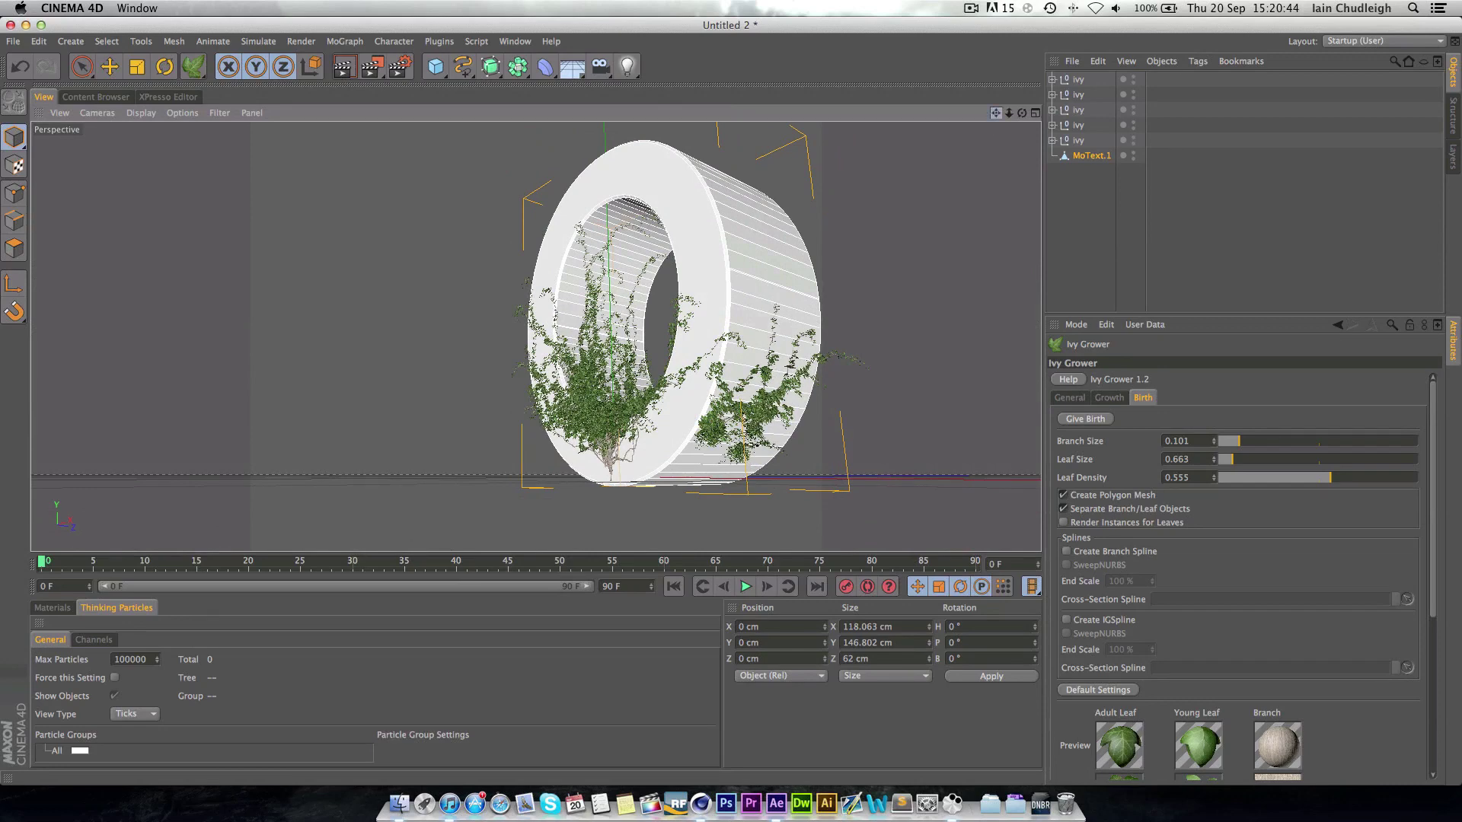
pyautogui.moveTo(996, 114); pyautogui.dragTo(941, 135)
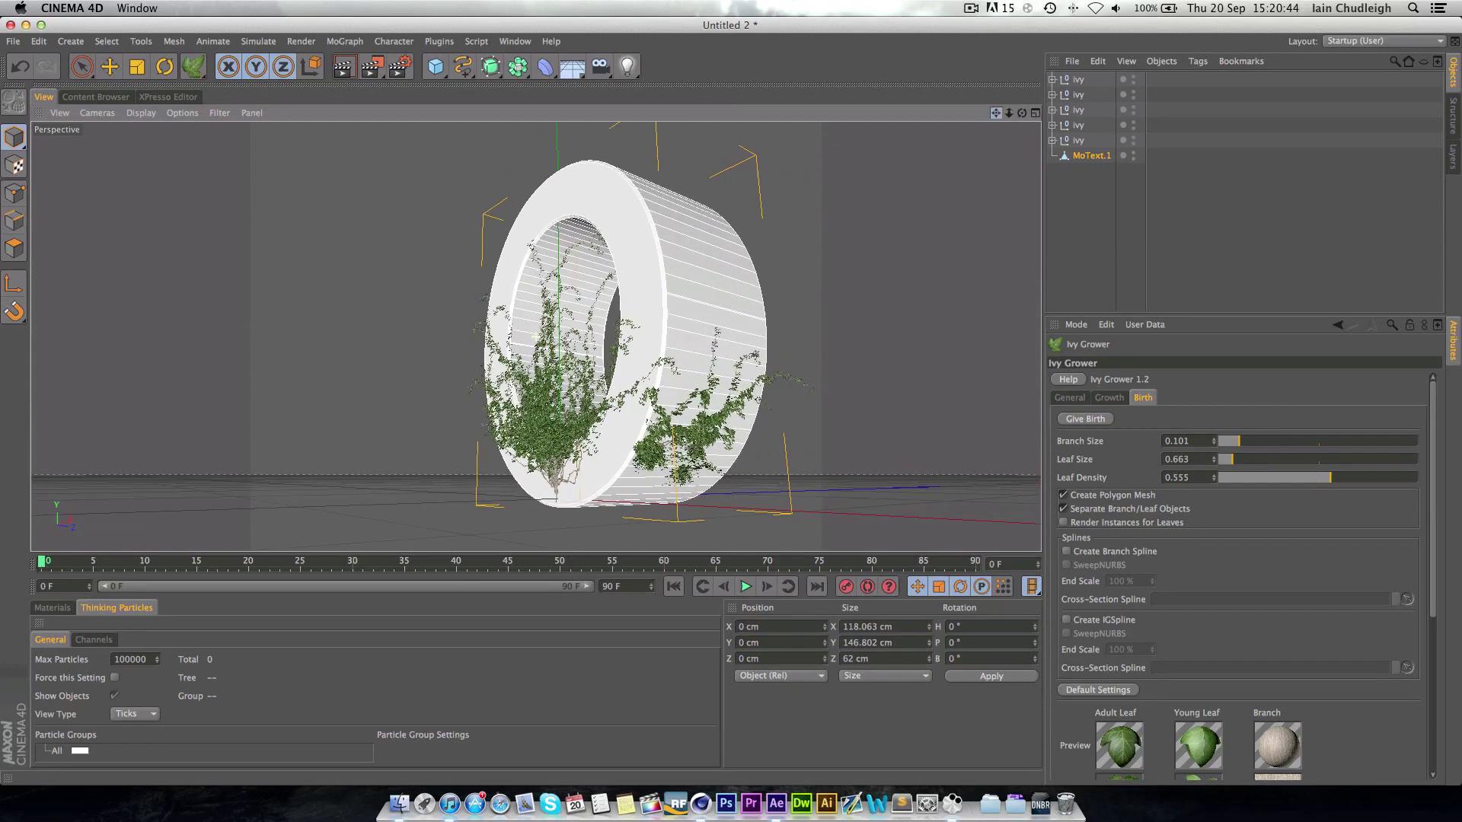
# Step: Apply Cracked Concrete to MoText.1 with Cubic projection, 30% length, seamless tiling, and render the view
pyautogui.click(111, 97)
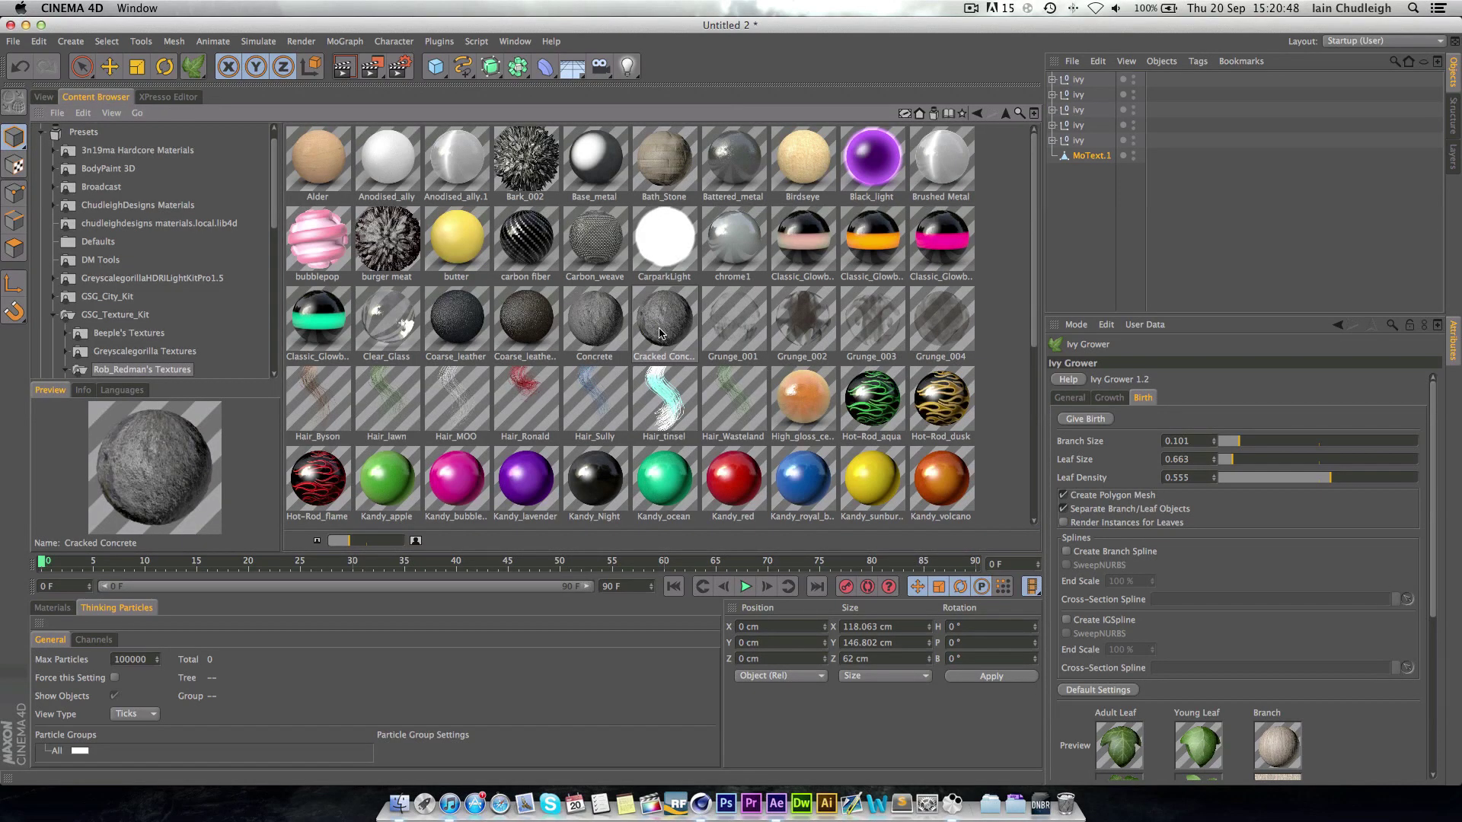
pyautogui.moveTo(663, 331); pyautogui.dragTo(1096, 156)
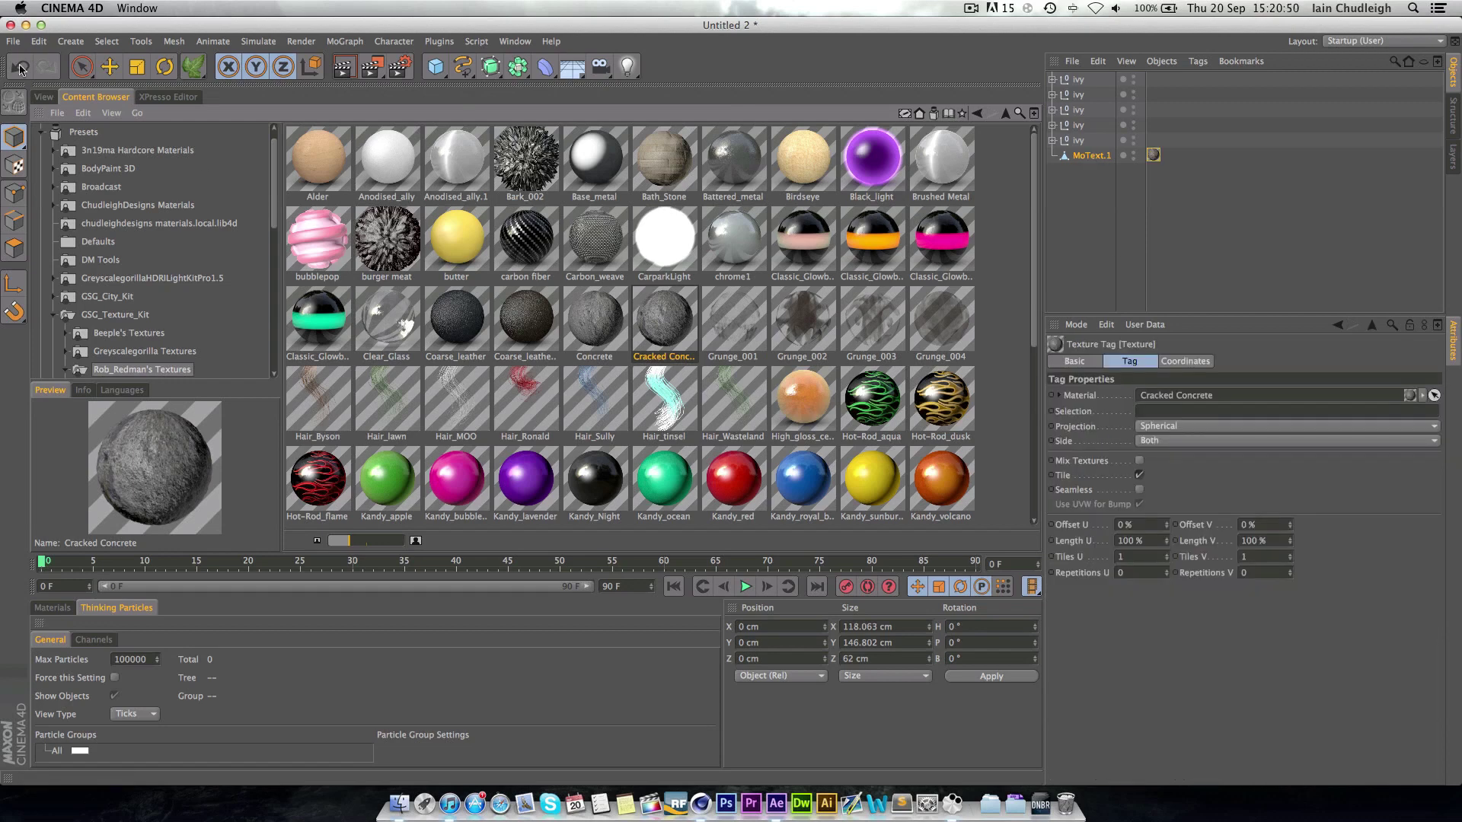
pyautogui.click(43, 96)
pyautogui.click(1161, 426)
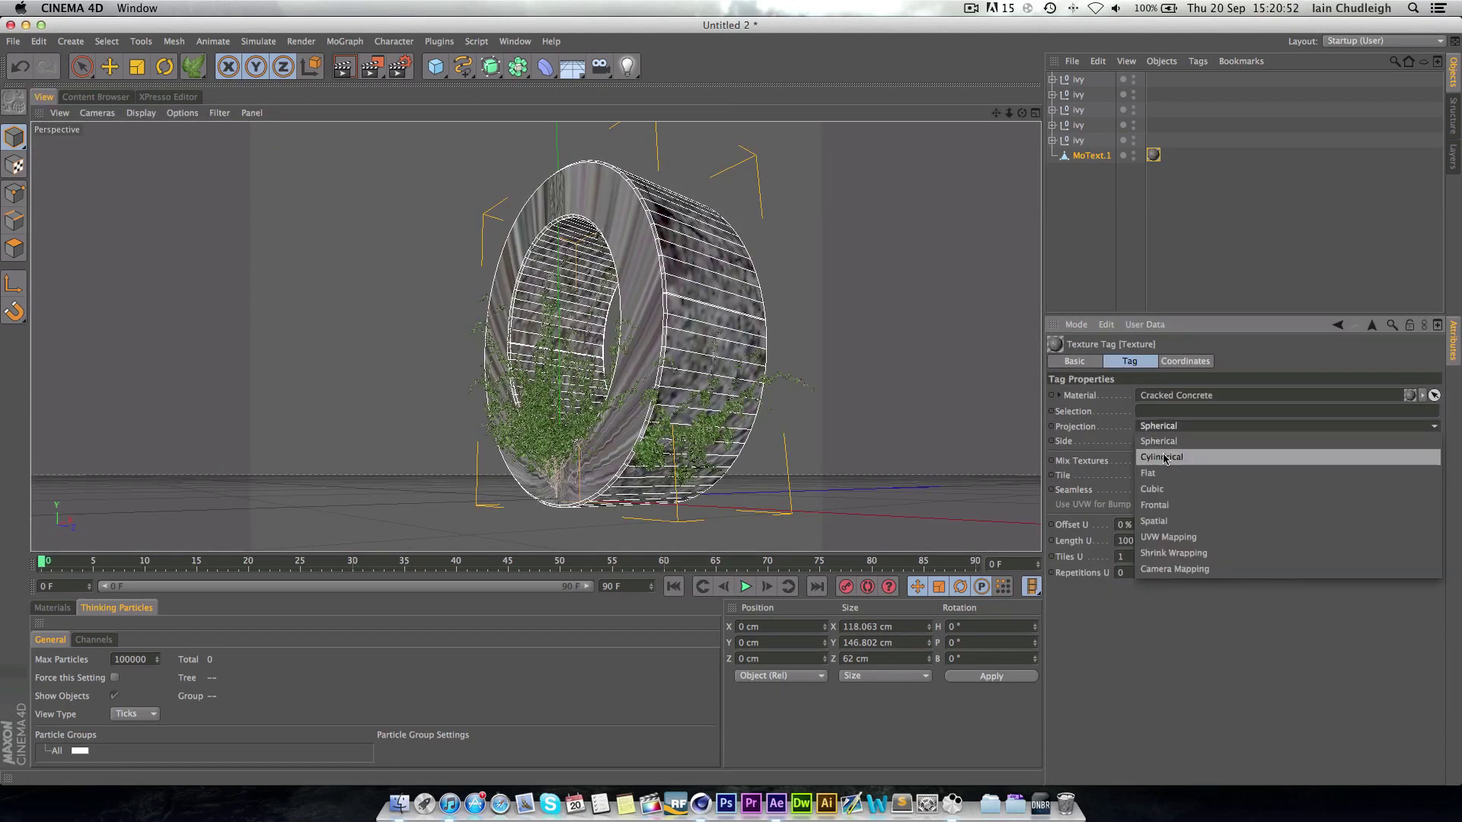
pyautogui.click(1157, 490)
pyautogui.doubleClick(1137, 542)
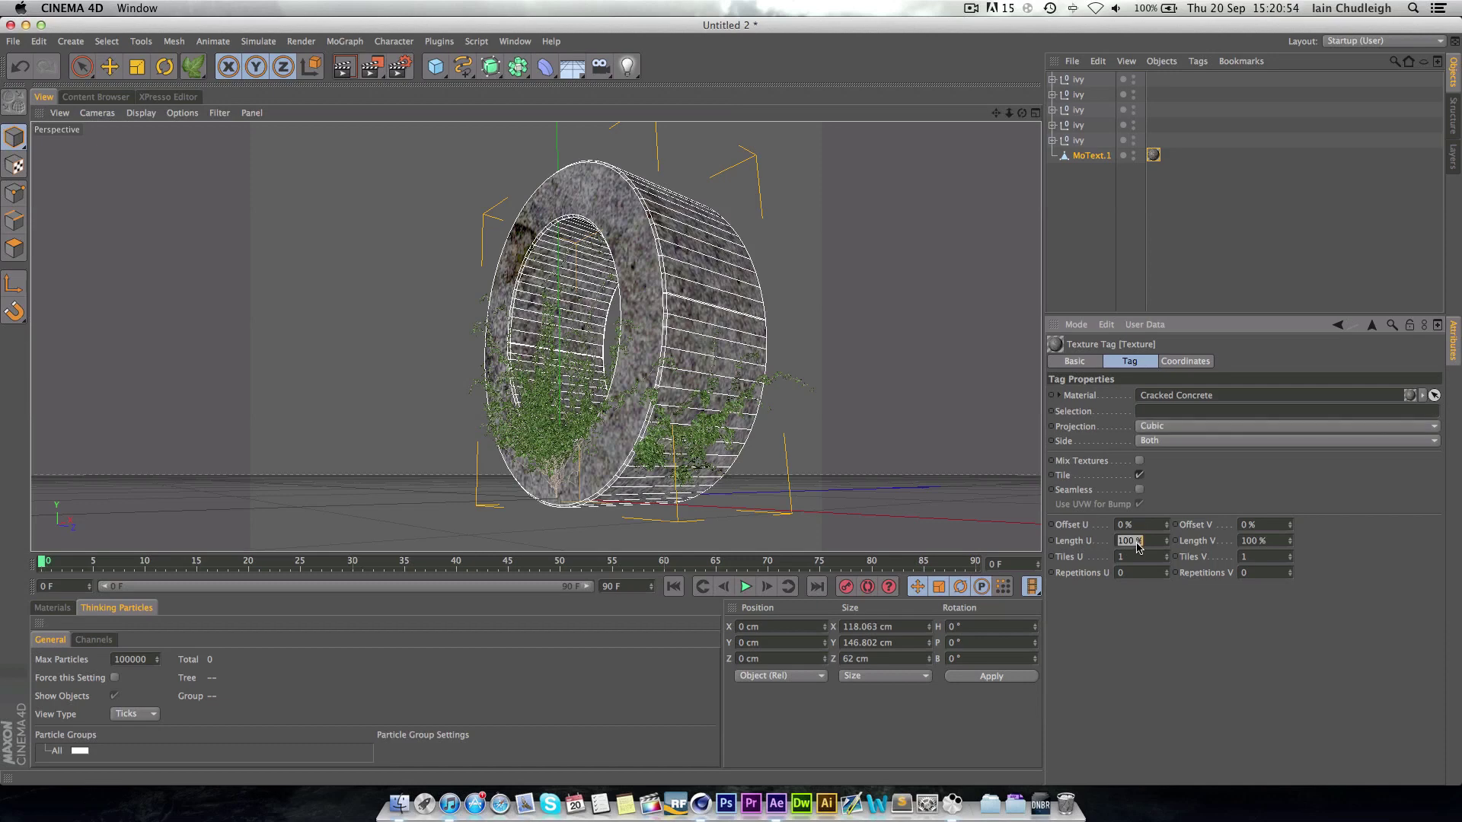
pyautogui.write('30')
pyautogui.press('Return')
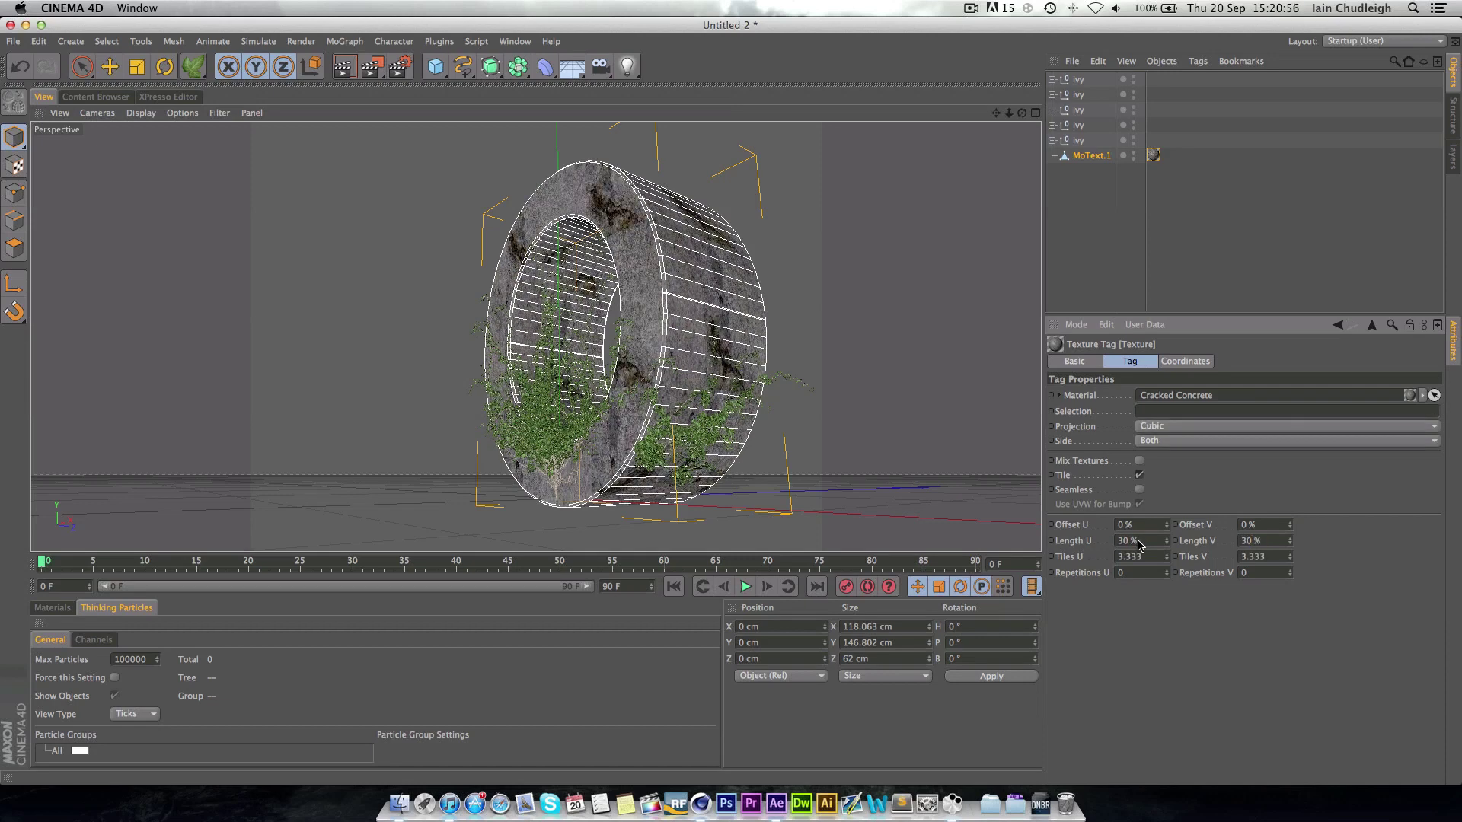
pyautogui.click(1140, 490)
pyautogui.hotkey('ctrl', 'r')
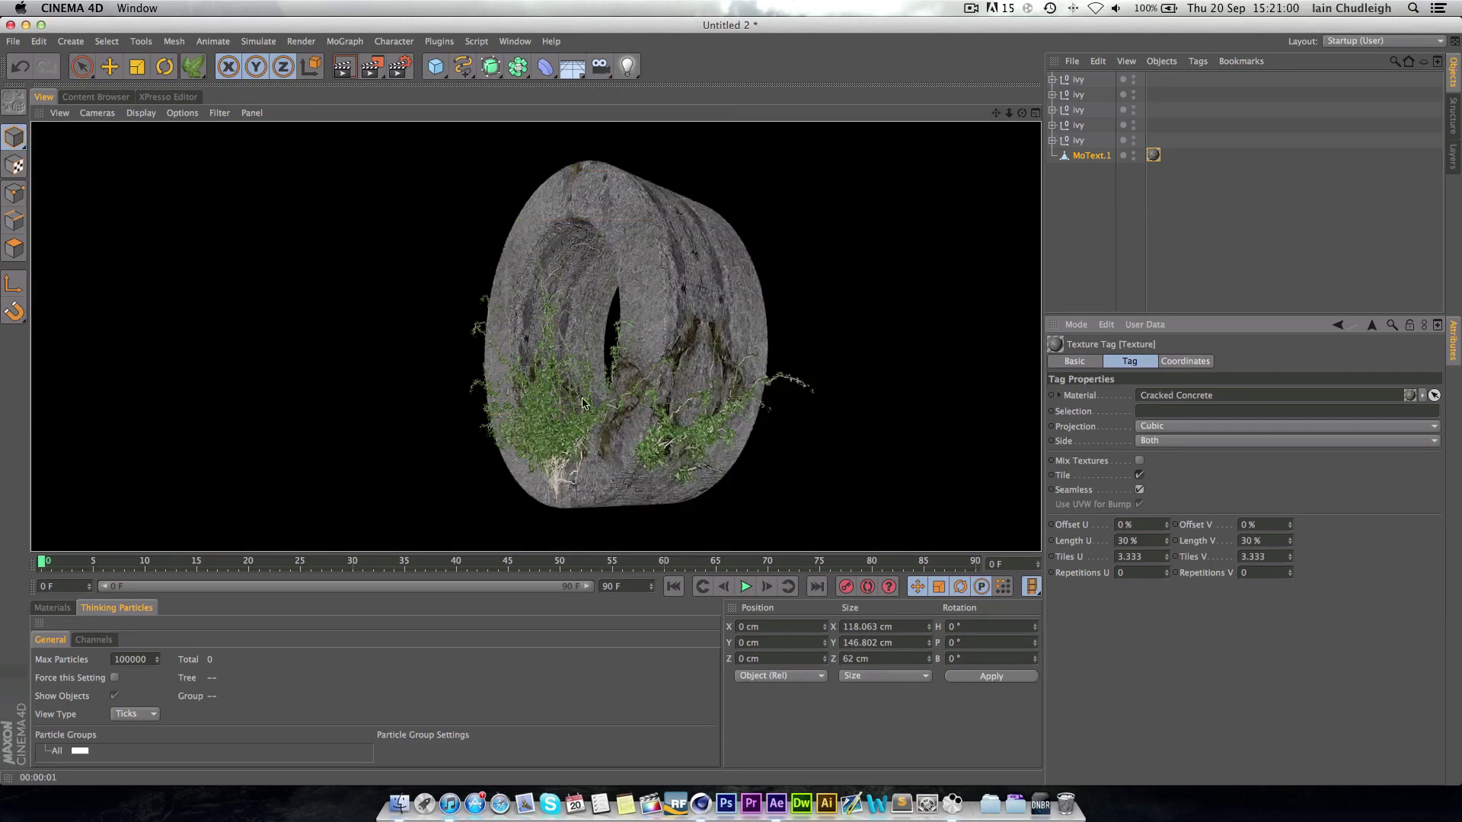
pyautogui.keyDown('alt'); pyautogui.moveTo(633, 294); pyautogui.dragTo(698, 323); pyautogui.keyUp('alt')
pyautogui.moveTo(996, 114); pyautogui.dragTo(957, 127)
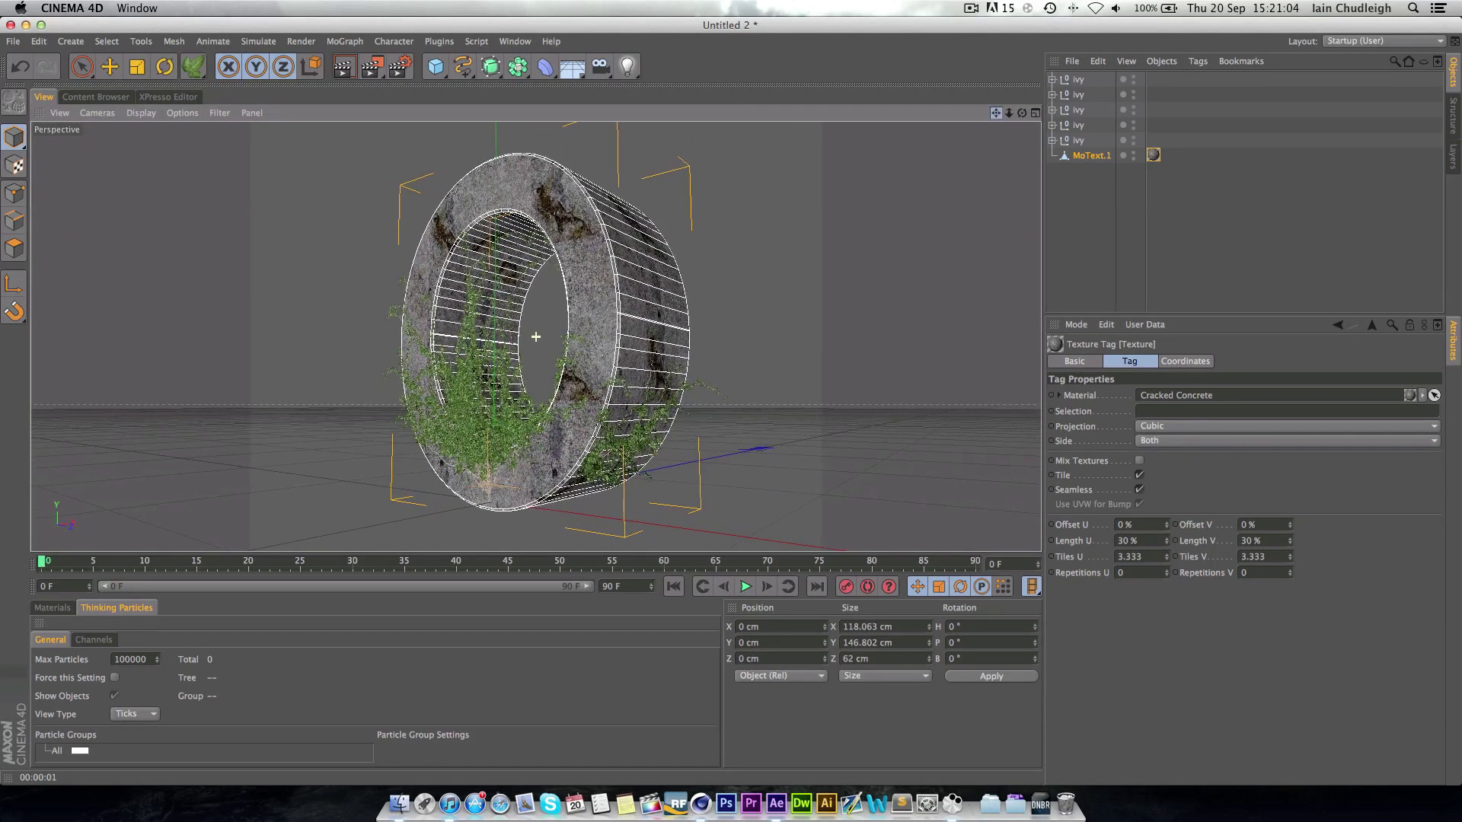
# Step: Add a Target Light and a Camera to the scene and select the spotlight
pyautogui.moveTo(629, 67); pyautogui.dragTo(673, 103)
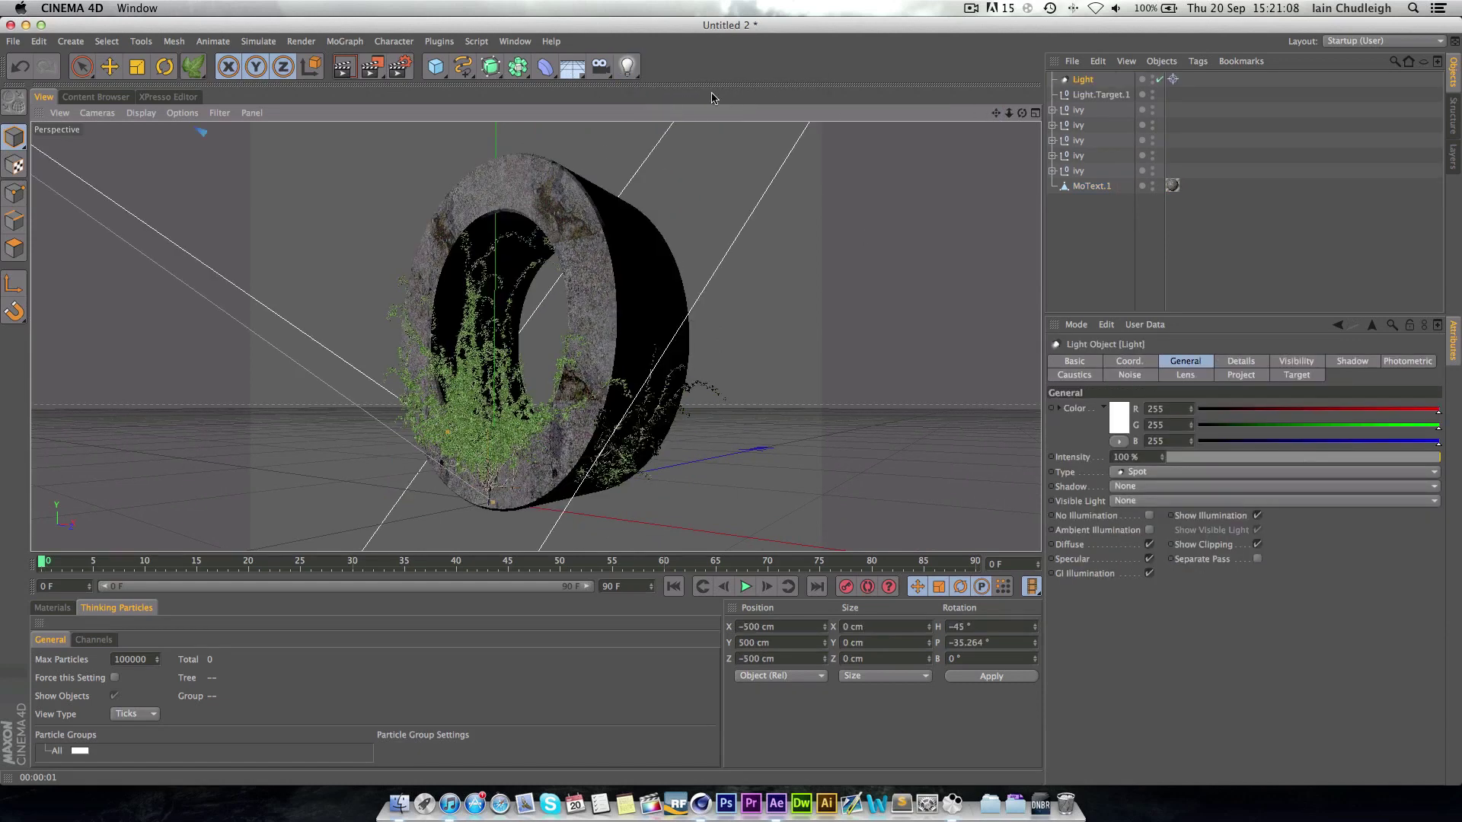
pyautogui.click(601, 66)
pyautogui.click(735, 216)
pyautogui.scroll(-10, 715, 227)
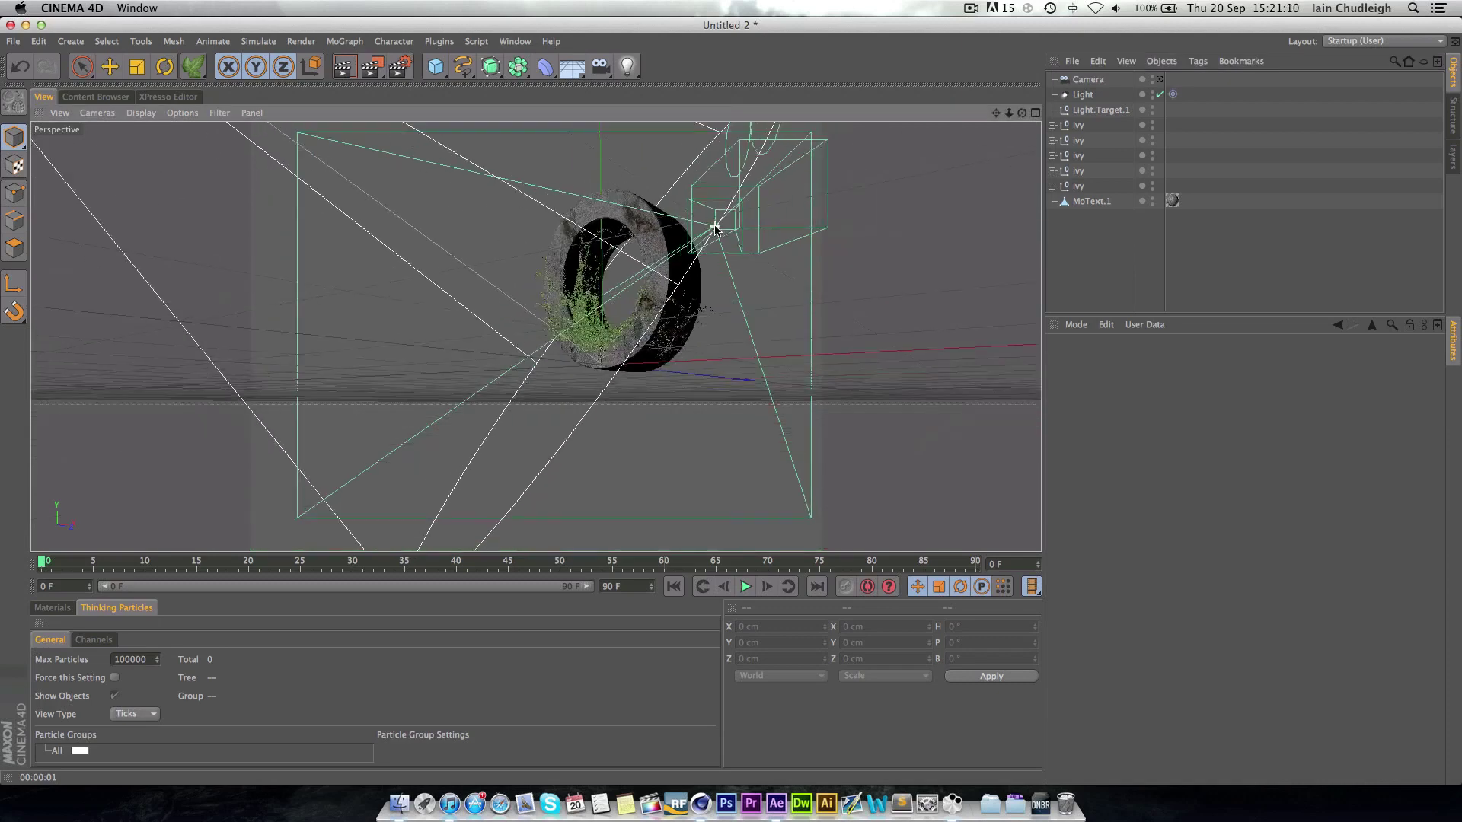
pyautogui.keyDown('alt'); pyautogui.moveTo(854, 220); pyautogui.dragTo(661, 298); pyautogui.keyUp('alt')
pyautogui.scroll(-4, 686, 281)
pyautogui.scroll(-4, 686, 281)
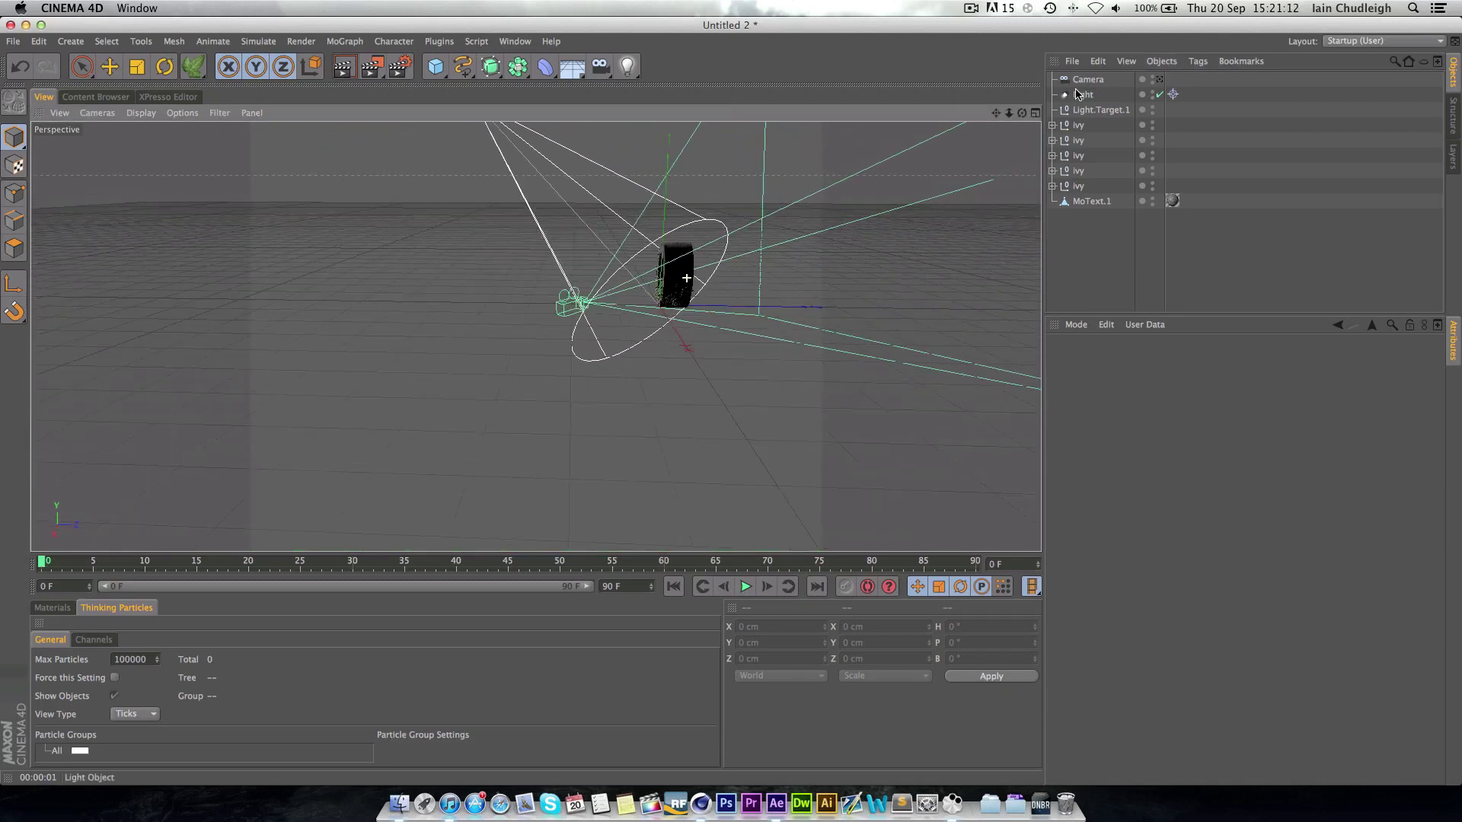
pyautogui.moveTo(997, 113)
pyautogui.mouseDown()
pyautogui.moveTo(536, 337)
pyautogui.moveTo(994, 106)
pyautogui.mouseUp()
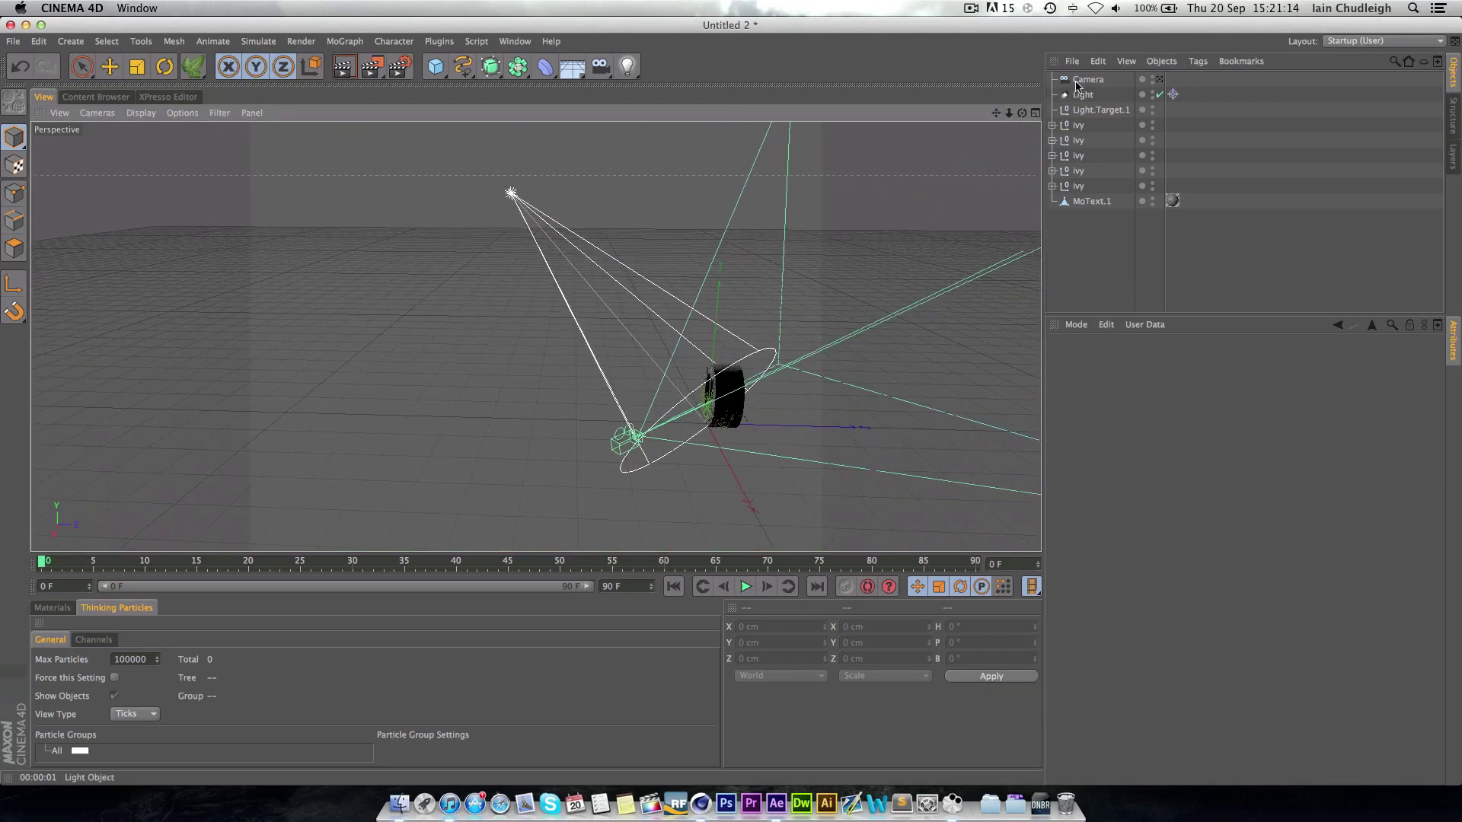
pyautogui.click(1083, 95)
pyautogui.moveTo(828, 367)
pyautogui.keyDown('alt'); pyautogui.mouseDown()
pyautogui.moveTo(854, 360)
pyautogui.moveTo(826, 363)
pyautogui.mouseUp(); pyautogui.keyUp('alt')
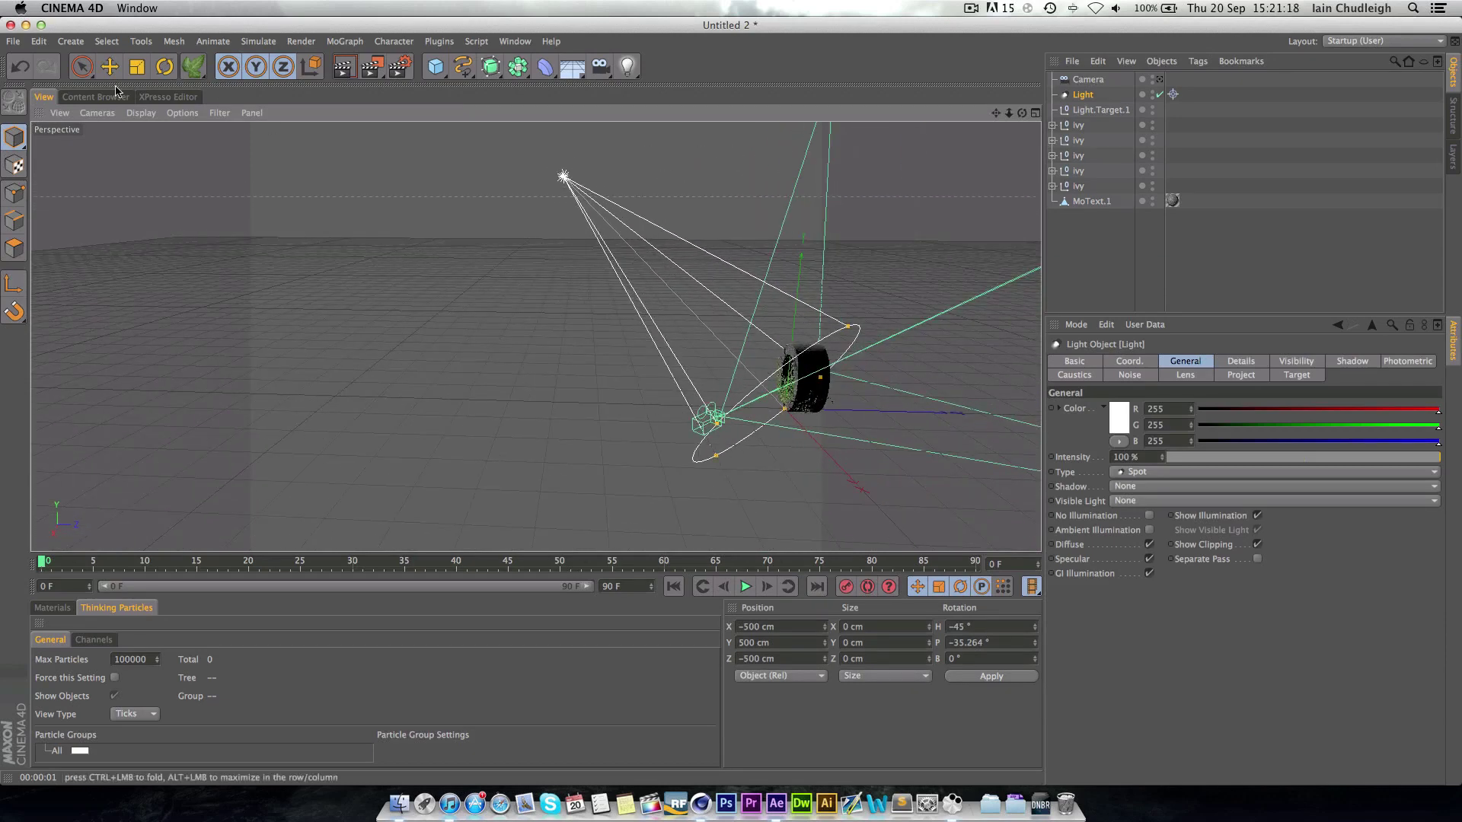
# Step: Narrow the spotlight cone and move Light.Target.1 toward the O and upward
pyautogui.press('e')
pyautogui.moveTo(719, 462); pyautogui.dragTo(737, 443)
pyautogui.click(1085, 109)
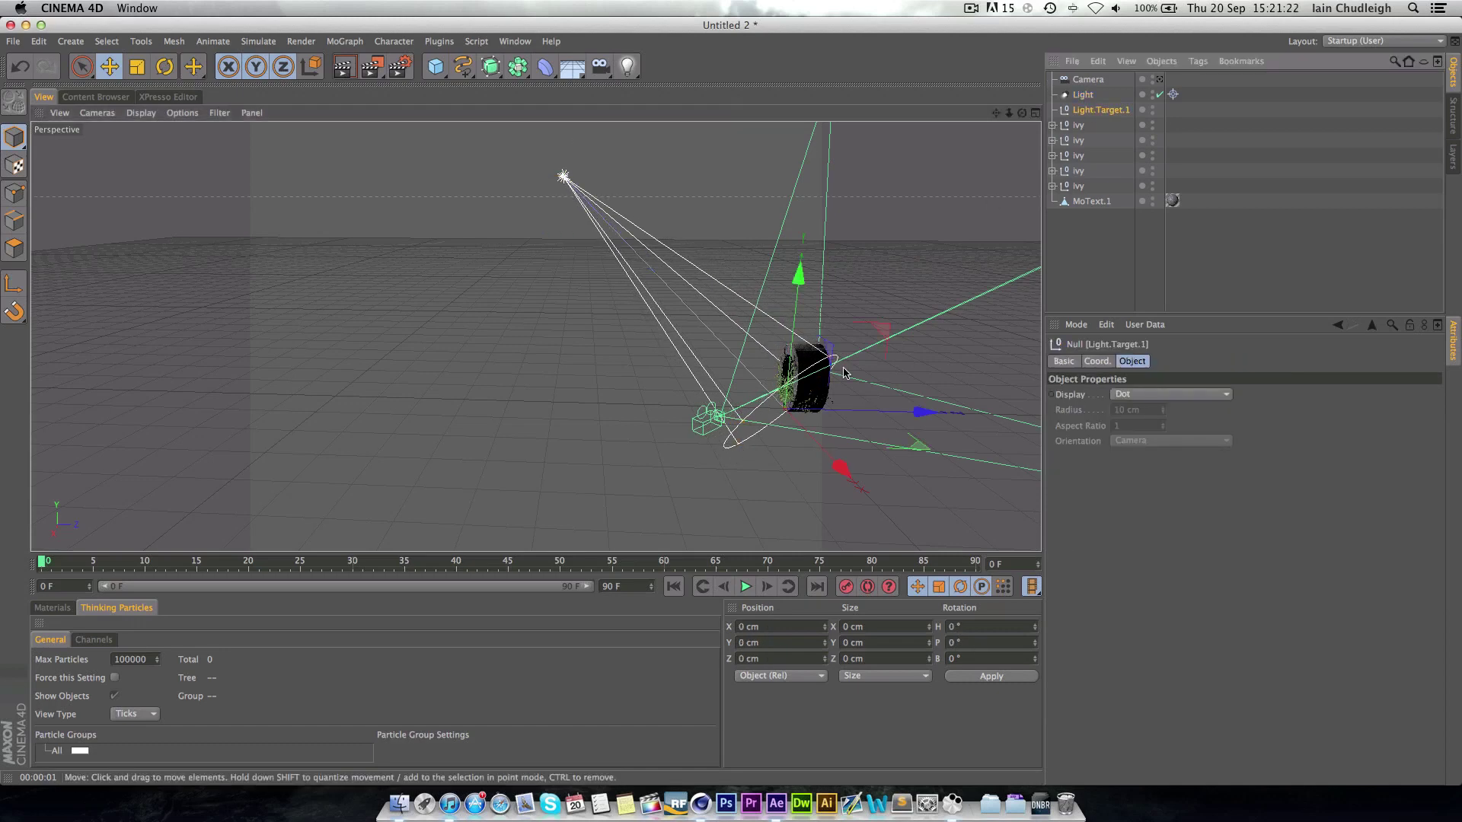
pyautogui.moveTo(829, 411); pyautogui.dragTo(852, 413)
pyautogui.moveTo(820, 278); pyautogui.dragTo(823, 233)
pyautogui.keyDown('alt'); pyautogui.moveTo(801, 388); pyautogui.dragTo(890, 400); pyautogui.keyUp('alt')
# Step: Set the spotlight's shadow type to Shadow Maps (Soft)
pyautogui.click(1081, 95)
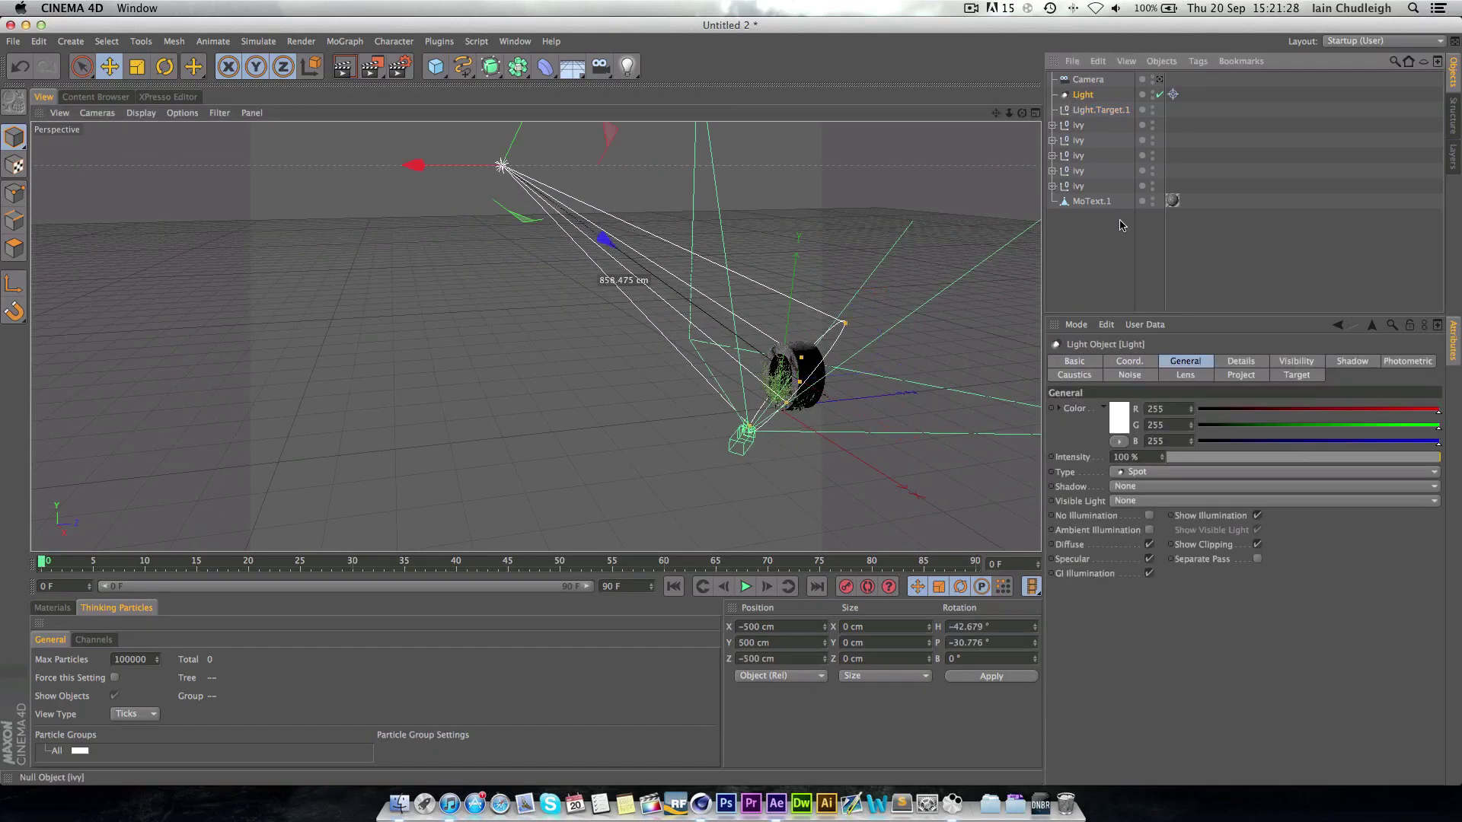
pyautogui.click(1130, 487)
pyautogui.click(1154, 520)
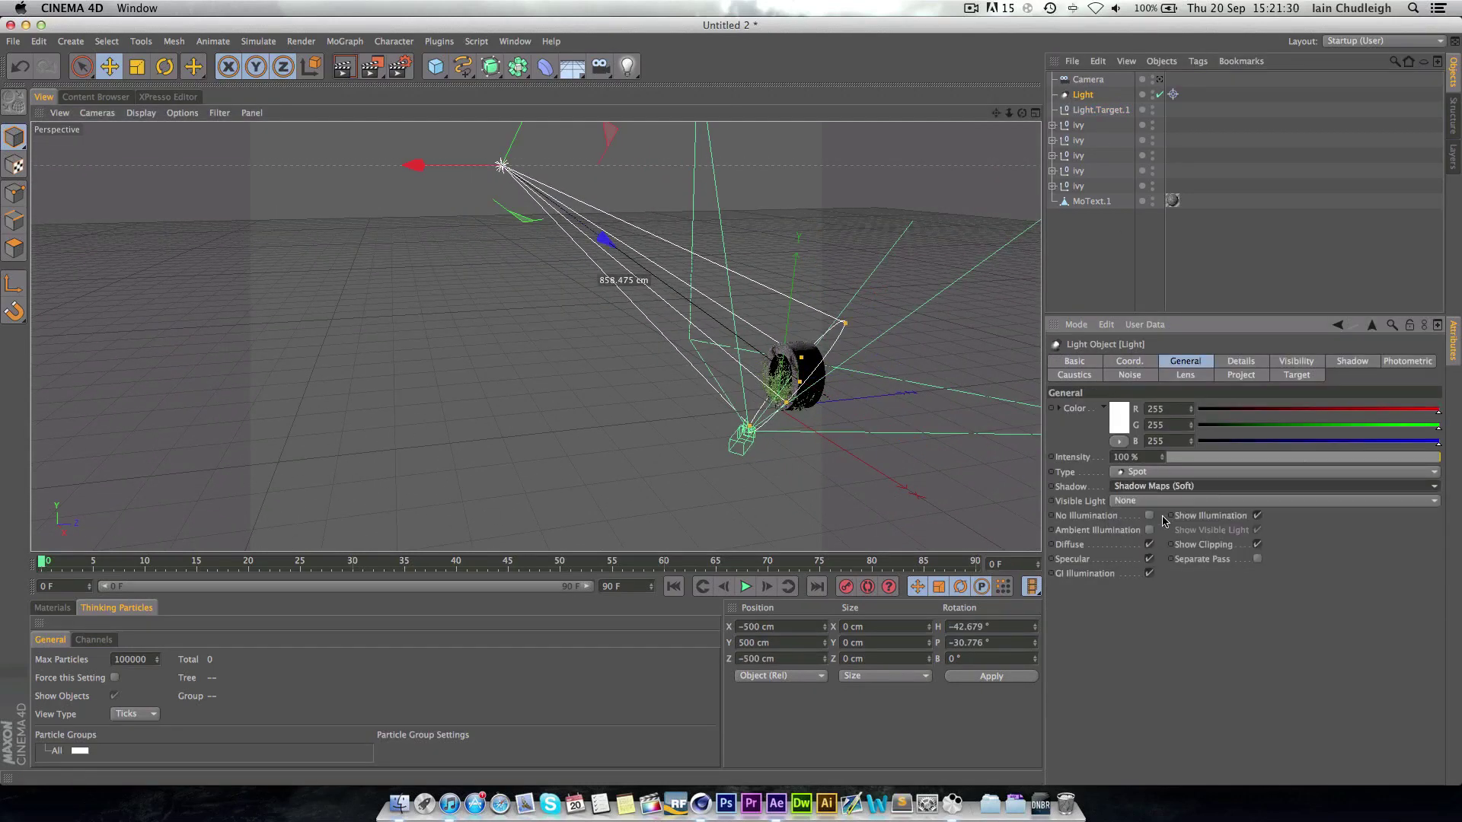
# Step: Make the spotlight volumetric, lengthen its cone past the O, and render a preview
pyautogui.click(1153, 501)
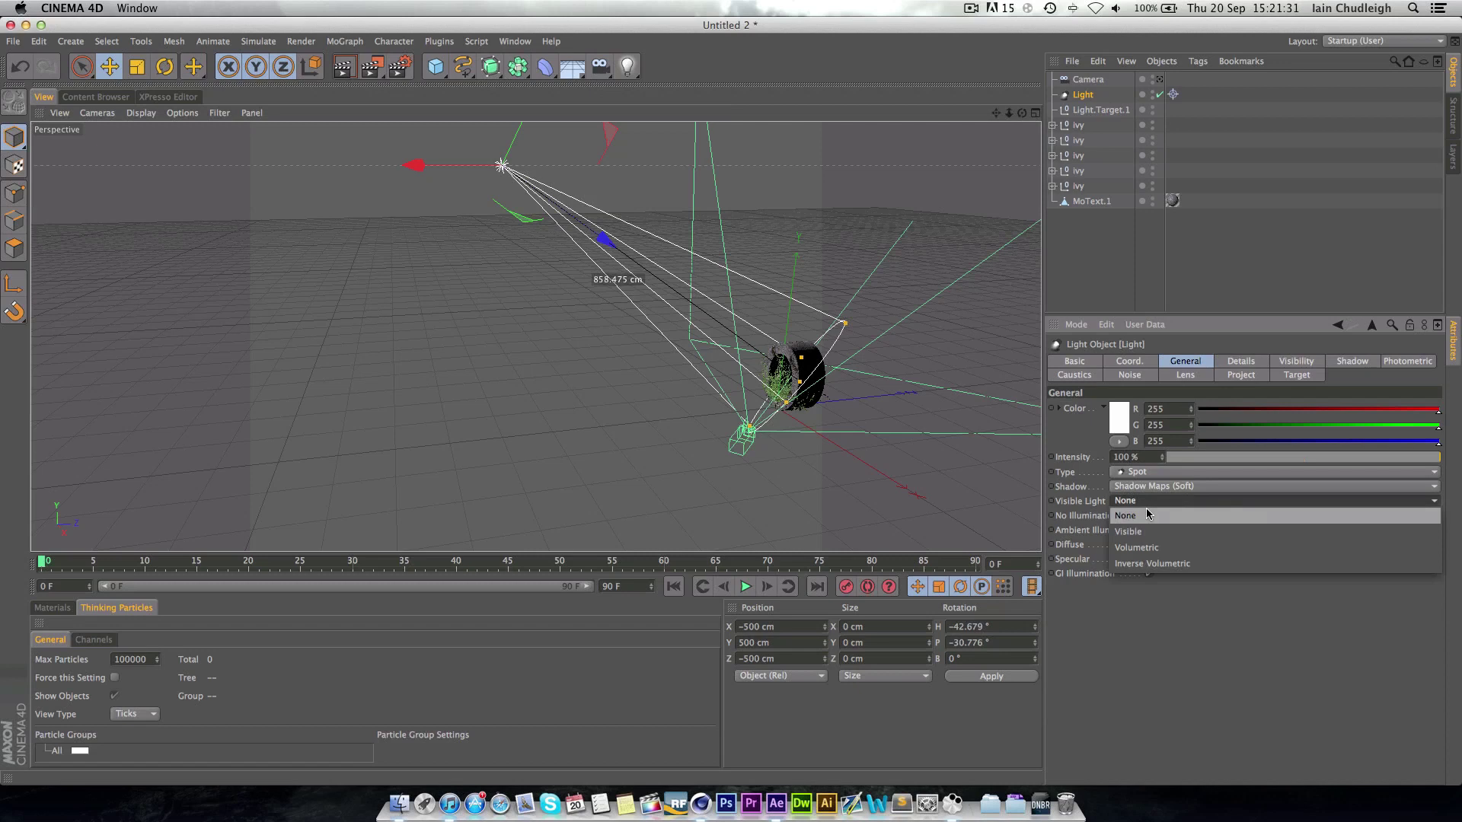
pyautogui.click(1144, 547)
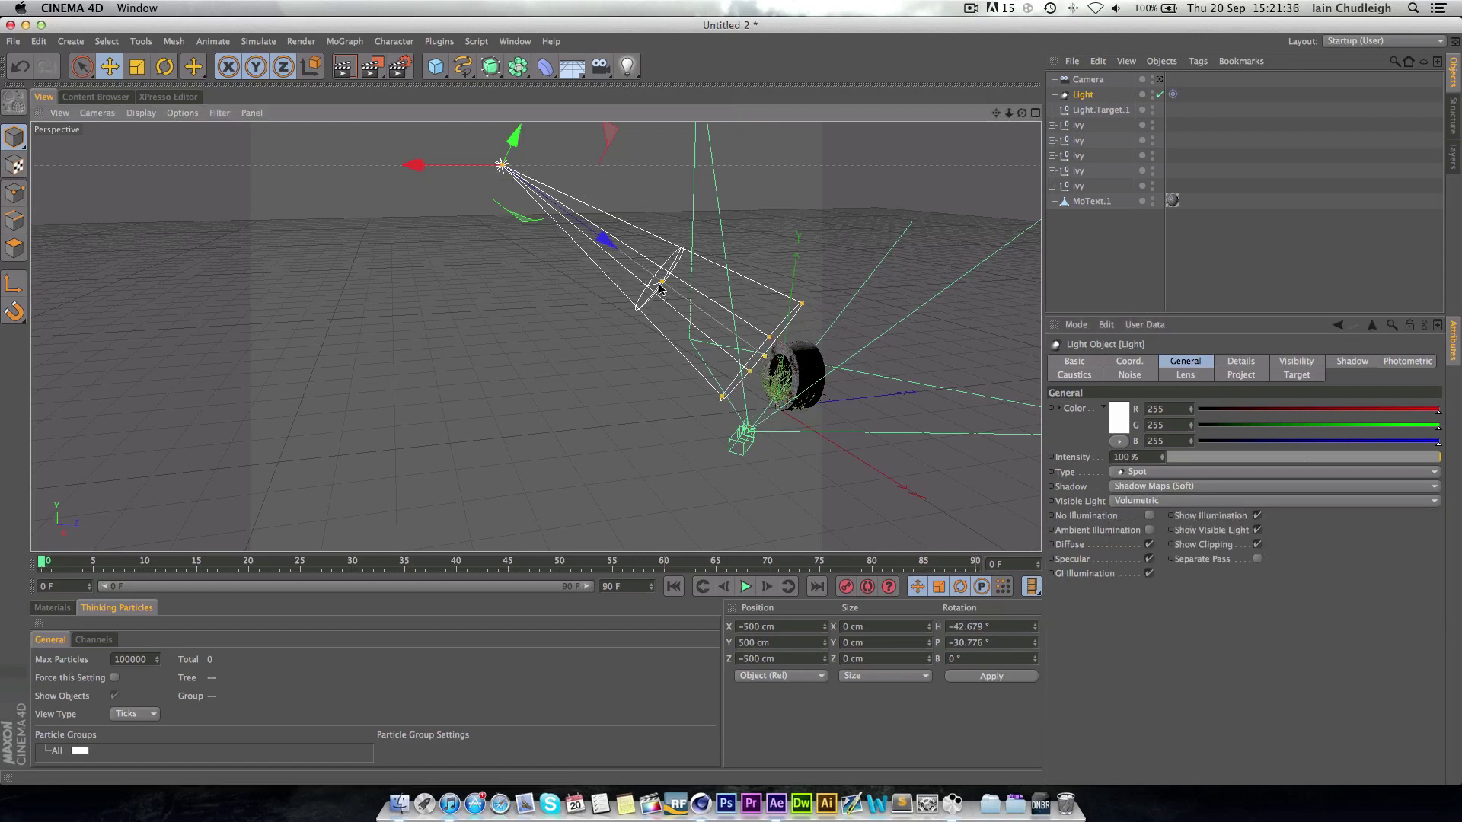
pyautogui.moveTo(661, 284); pyautogui.dragTo(917, 456)
pyautogui.hotkey('ctrl', 'r')
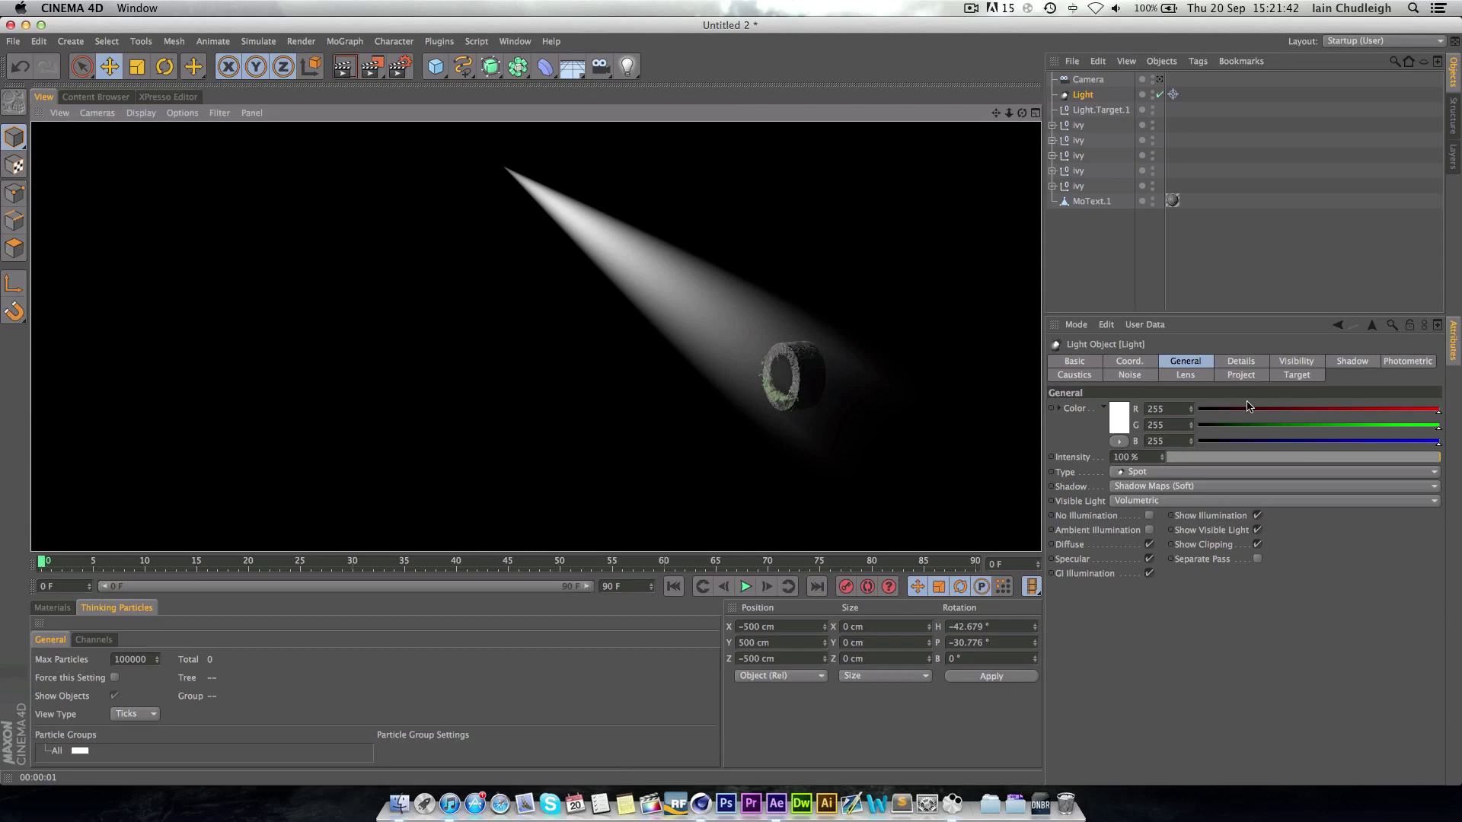
# Step: Give the light Both-mode Soft Turbulence noise and render the noisy beam
pyautogui.click(1146, 376)
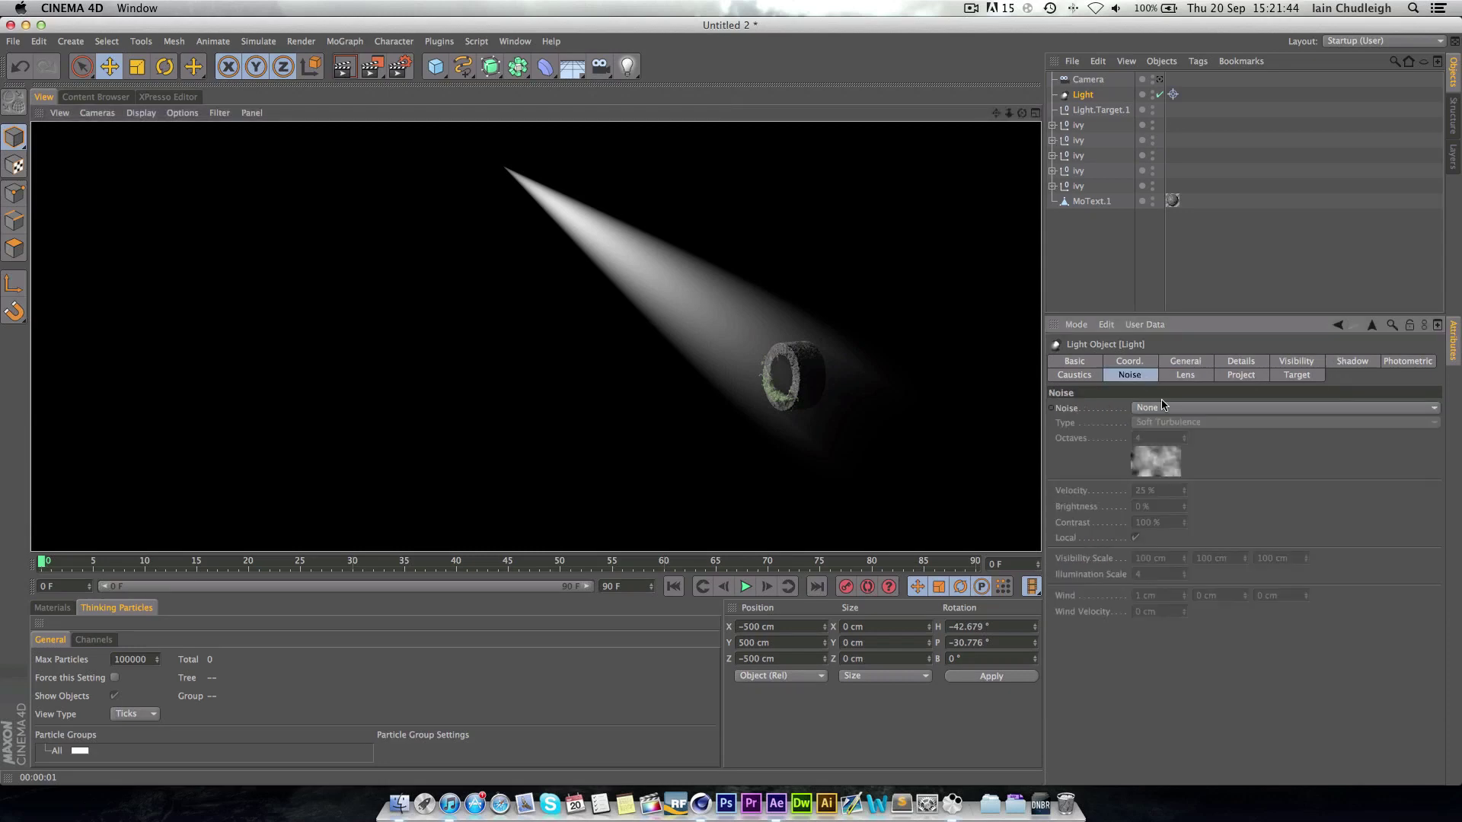
pyautogui.click(1163, 407)
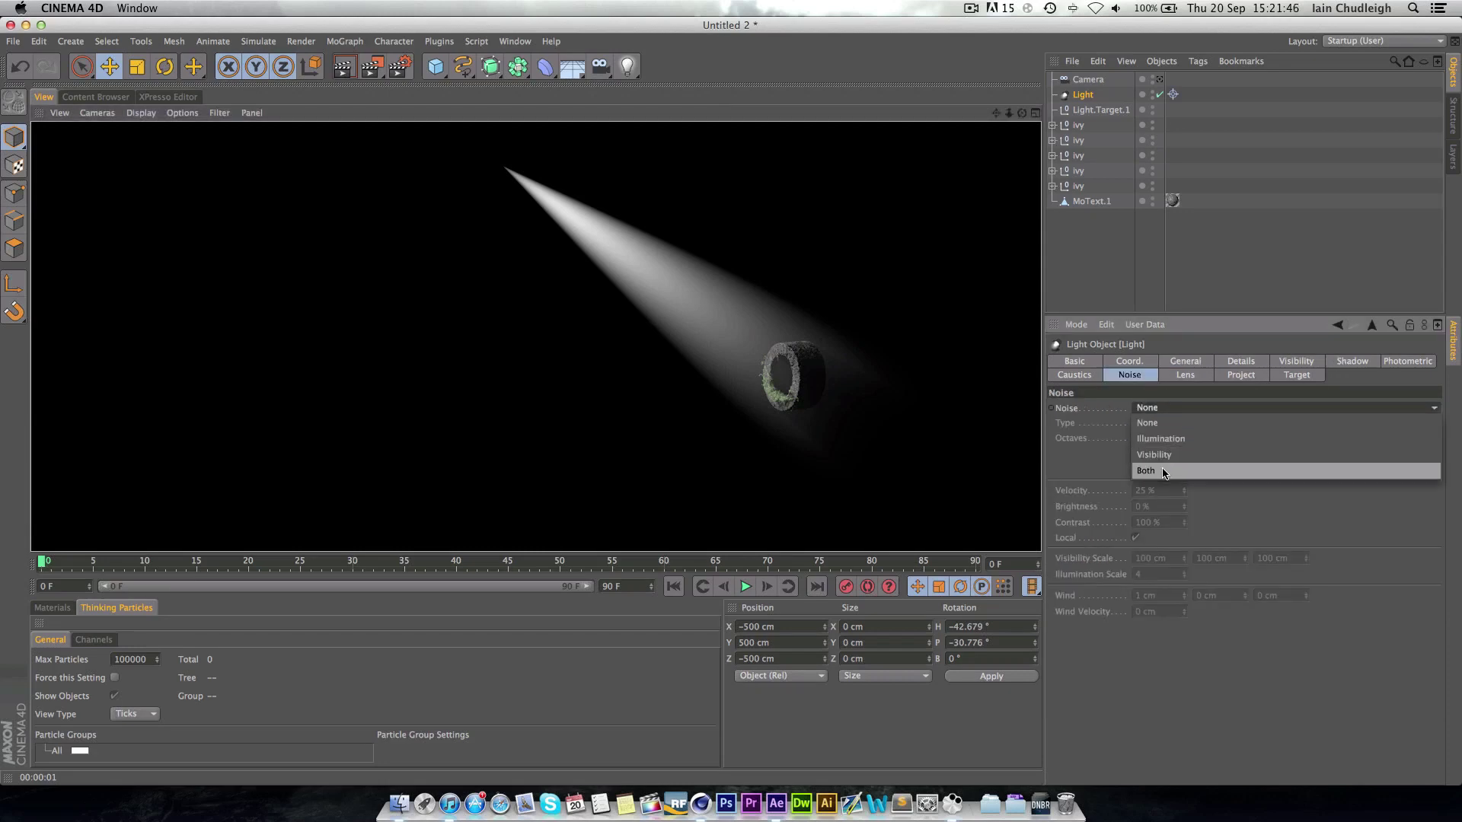
pyautogui.click(1163, 473)
pyautogui.click(1176, 424)
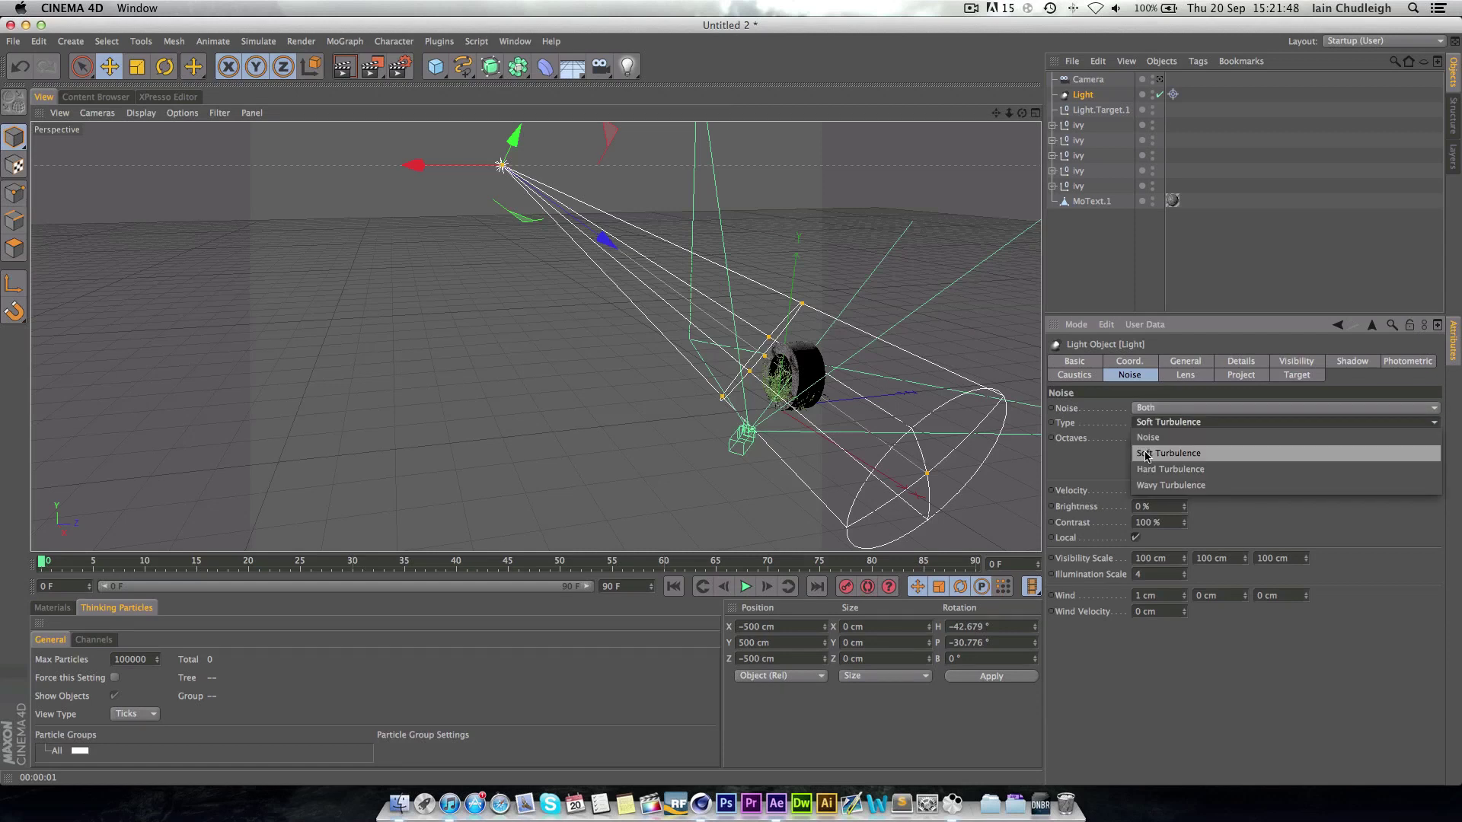
pyautogui.click(1146, 455)
pyautogui.hotkey('ctrl', 'r')
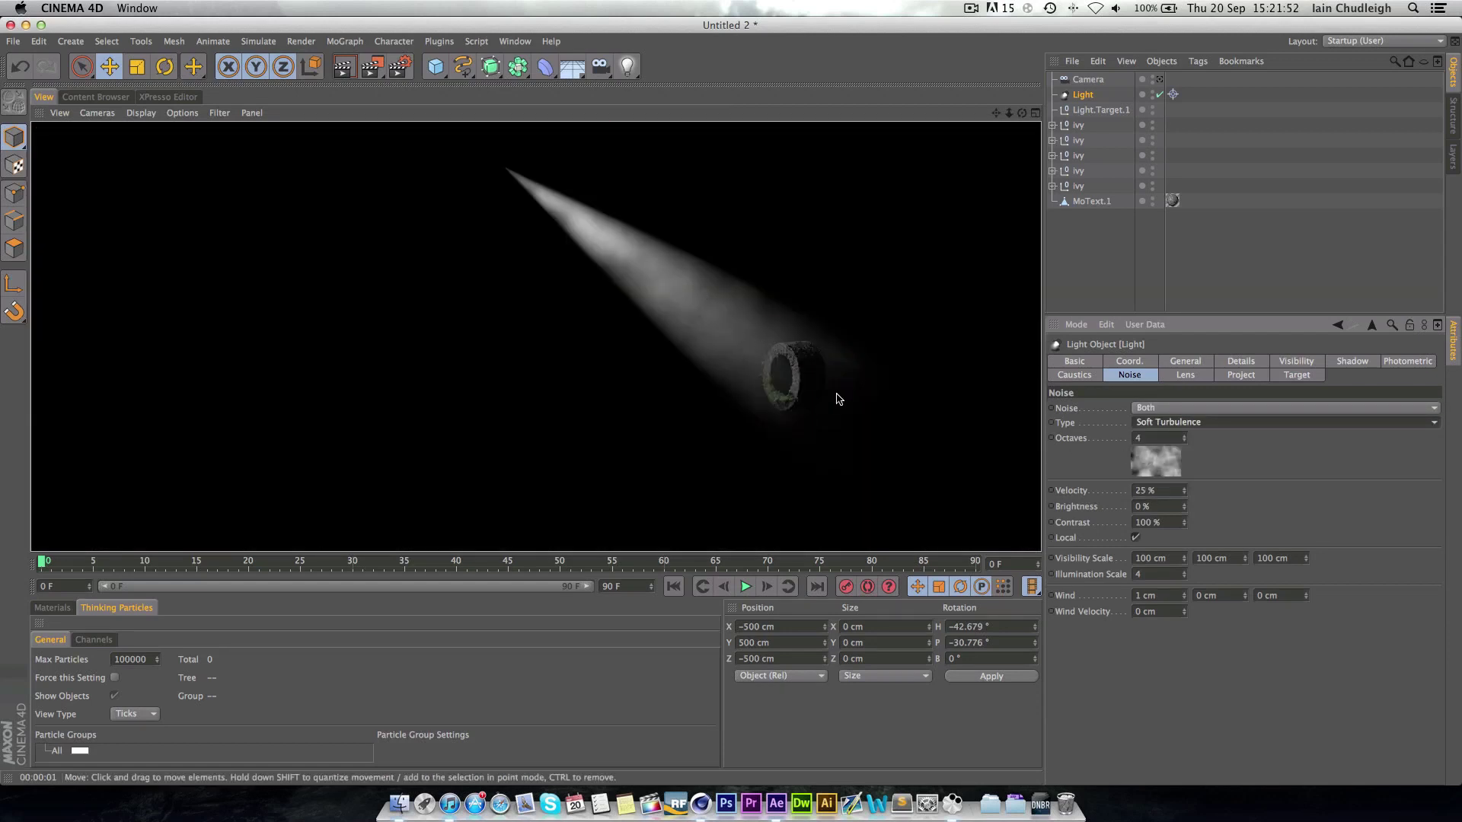
# Step: Raise noise octaves to 6, lower brightness to -12%, and render through the scene camera
pyautogui.click(1157, 490)
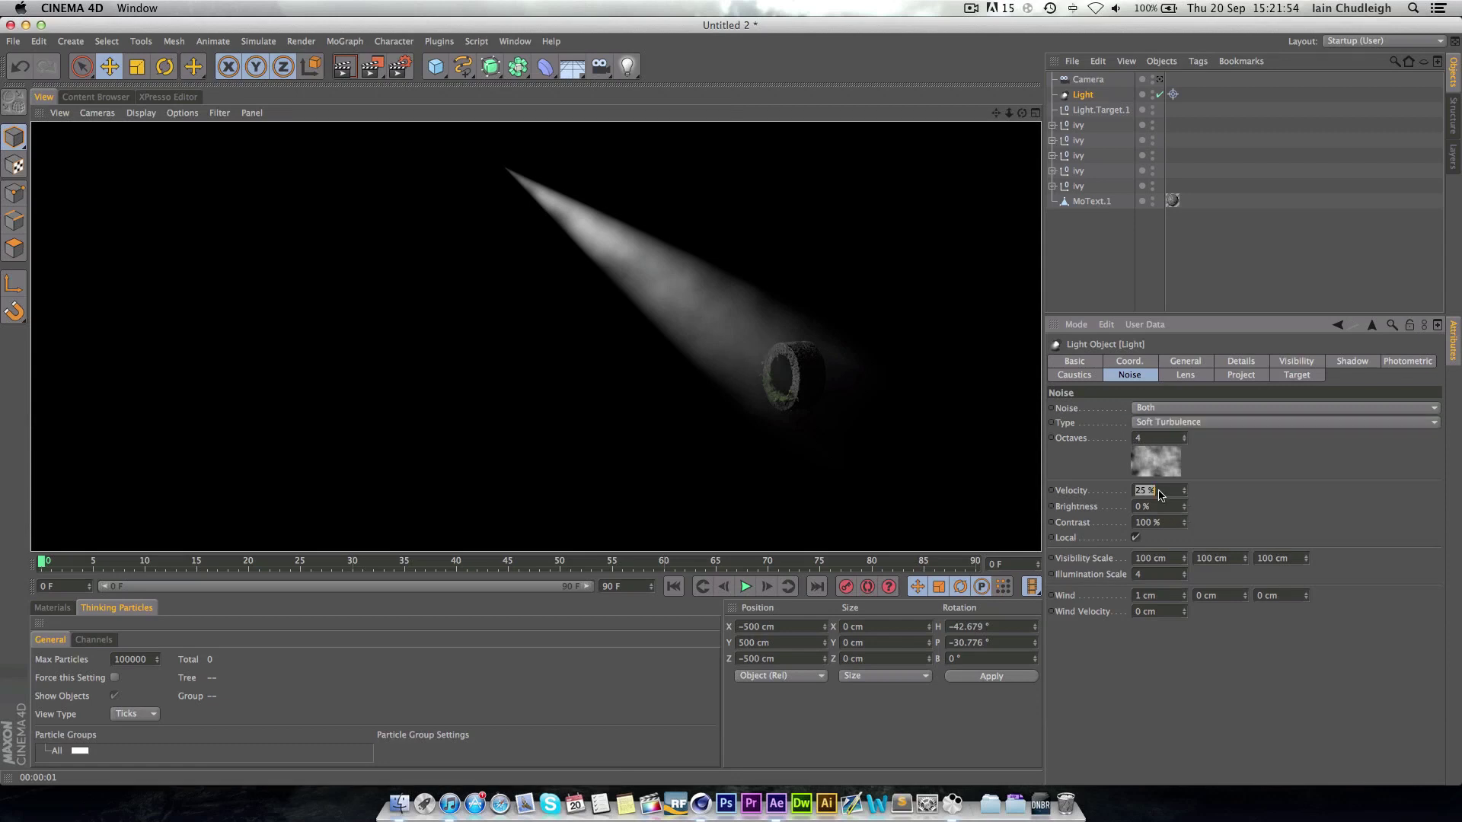
pyautogui.doubleClick(1184, 435)
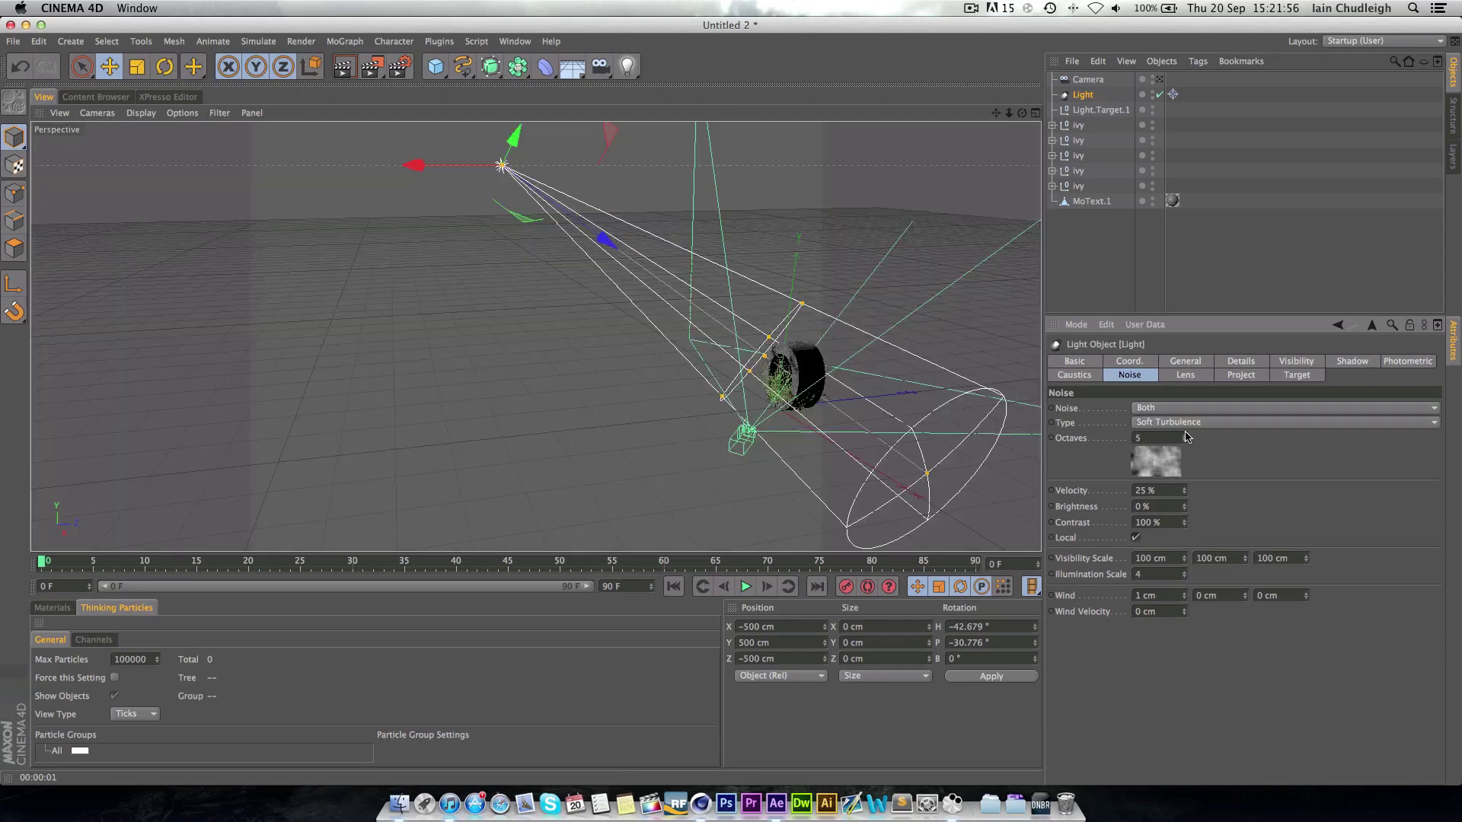
pyautogui.moveTo(1184, 508); pyautogui.dragTo(1183, 508)
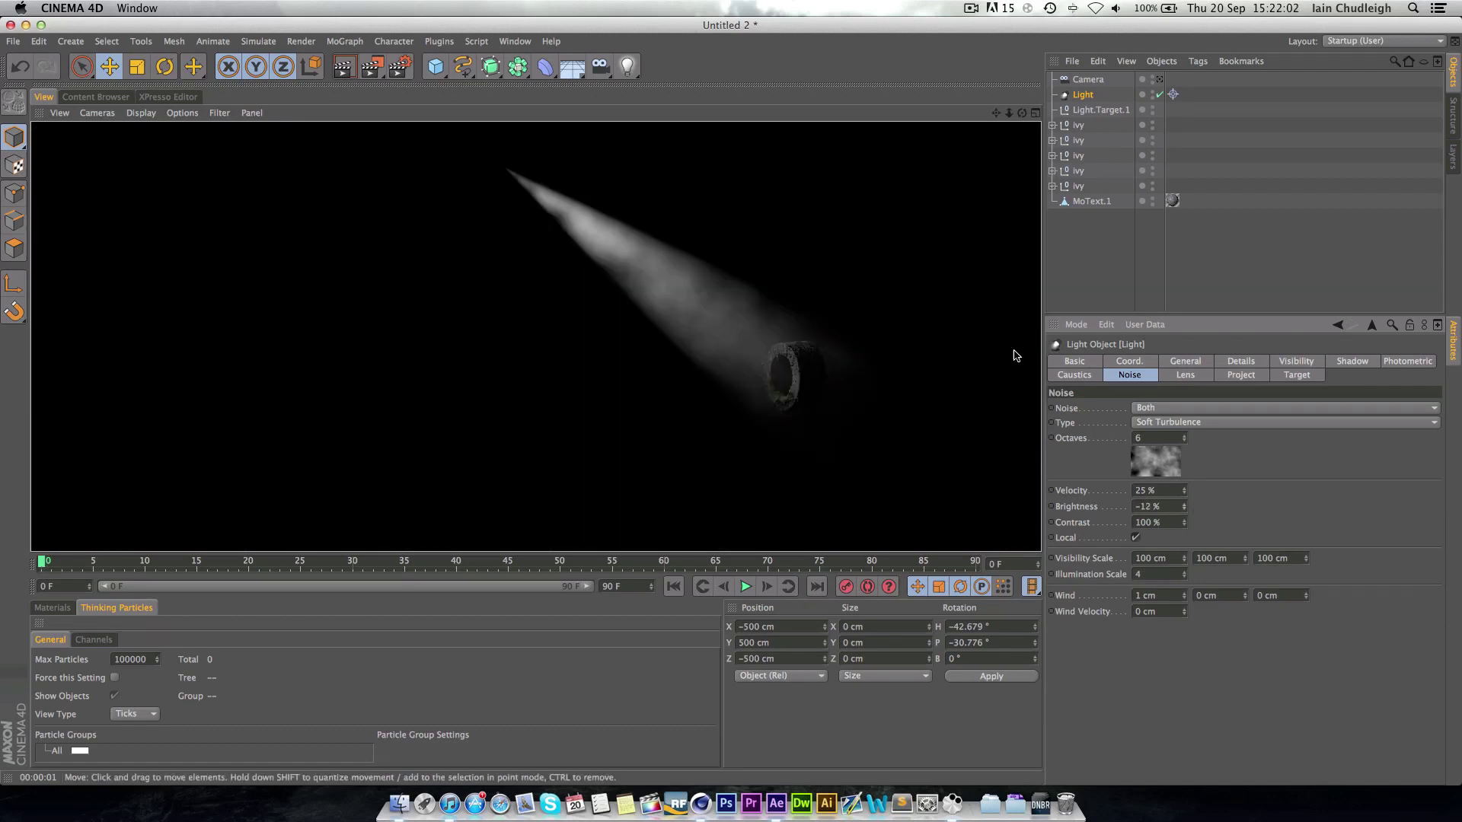
pyautogui.click(1157, 80)
pyautogui.press('super+r')
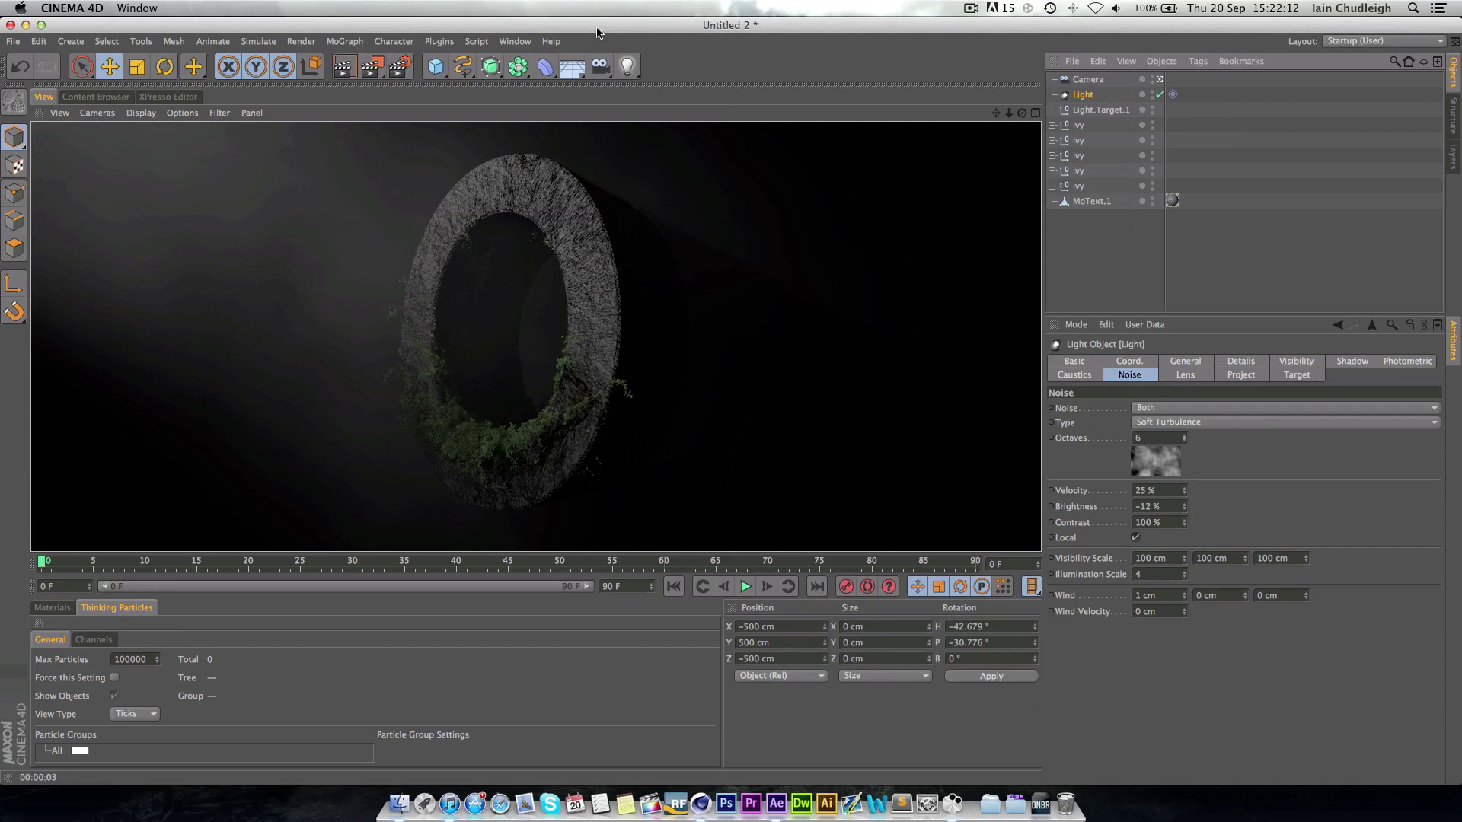
# Step: Add a new light with Visible Light set to None and check its noise settings
pyautogui.click(627, 67)
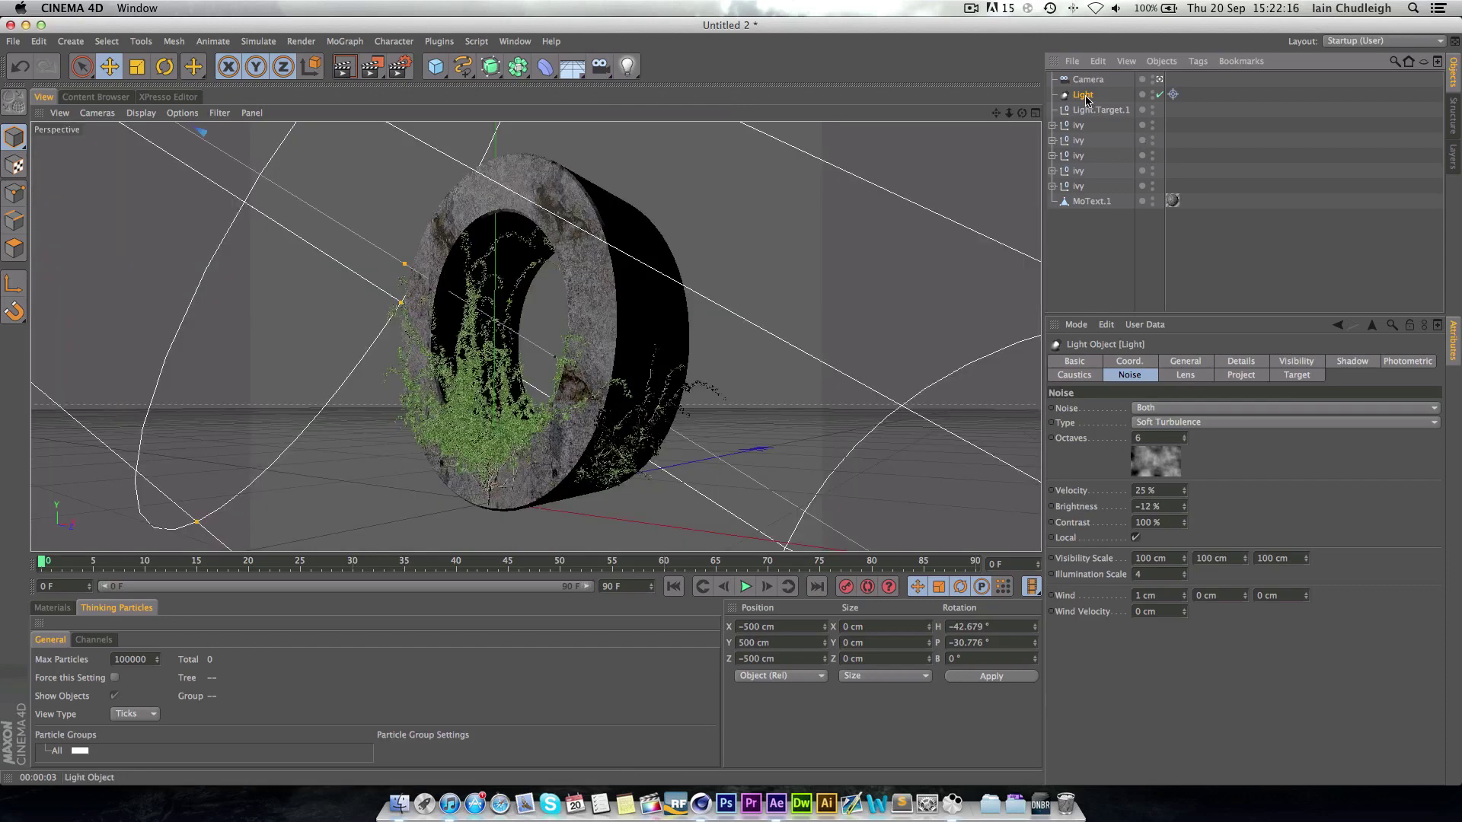
pyautogui.click(1195, 365)
pyautogui.click(1146, 500)
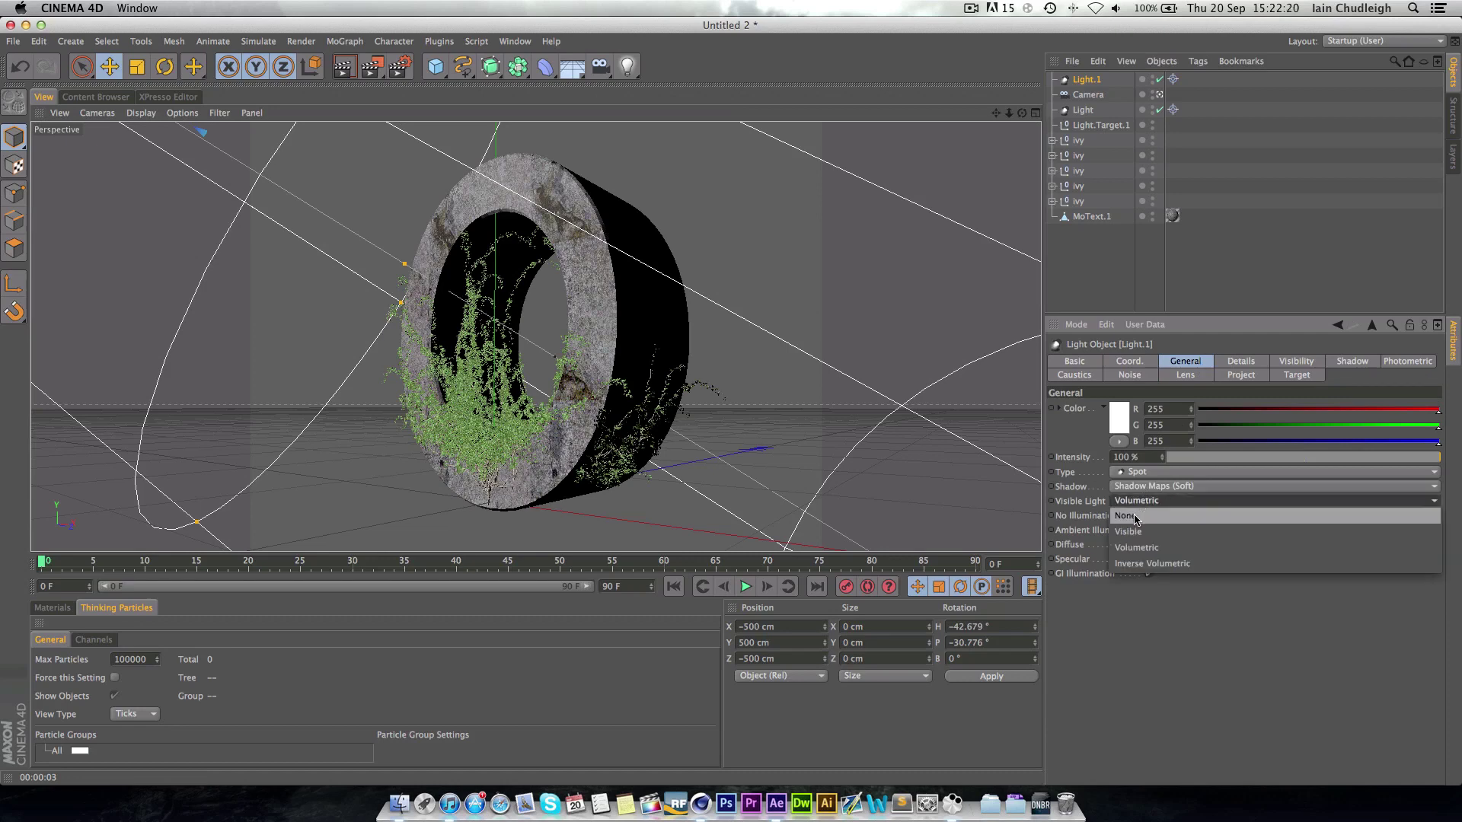
pyautogui.click(1135, 517)
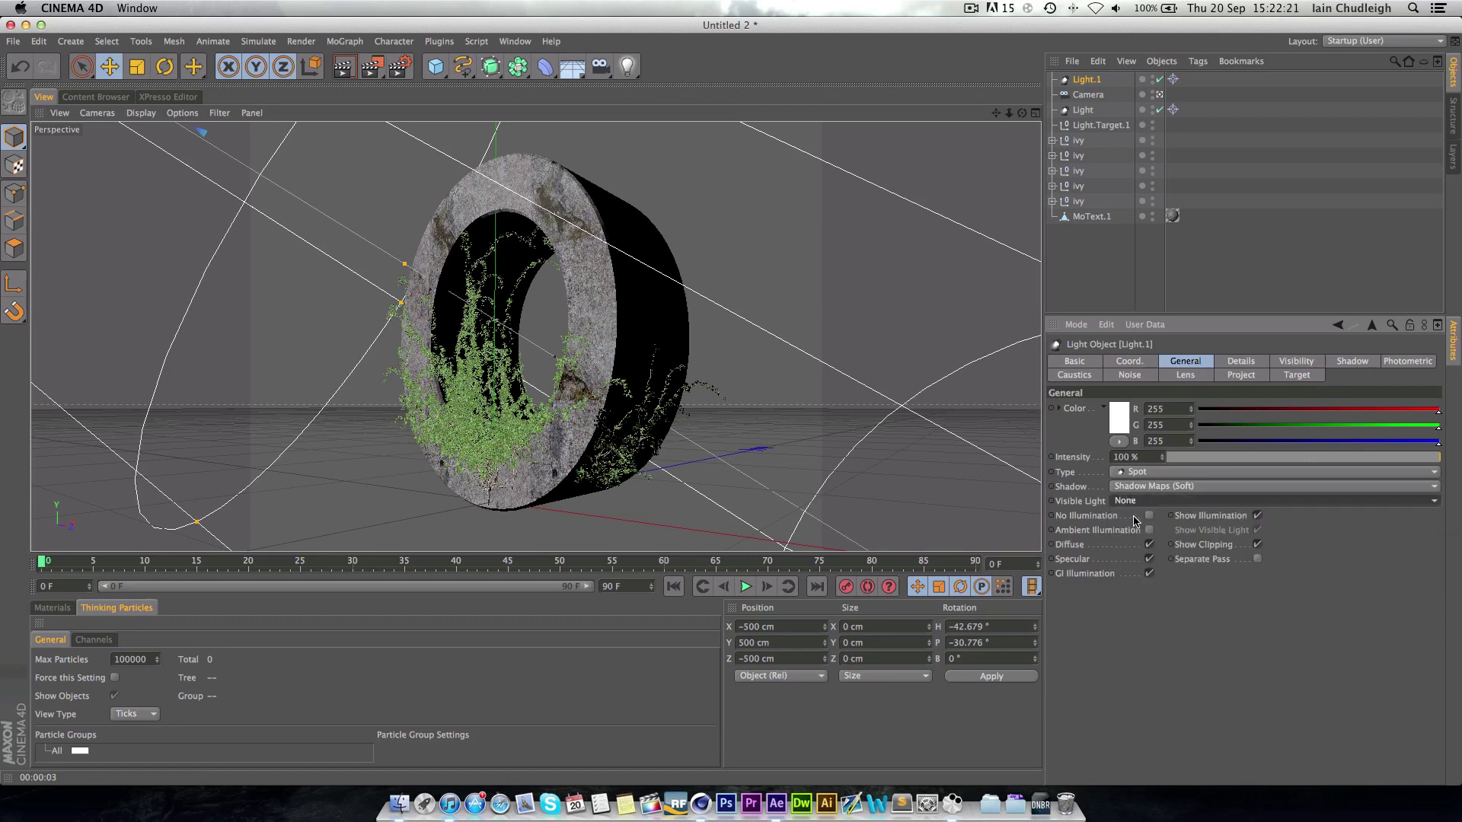
pyautogui.click(1341, 362)
pyautogui.click(1203, 375)
pyautogui.click(1122, 376)
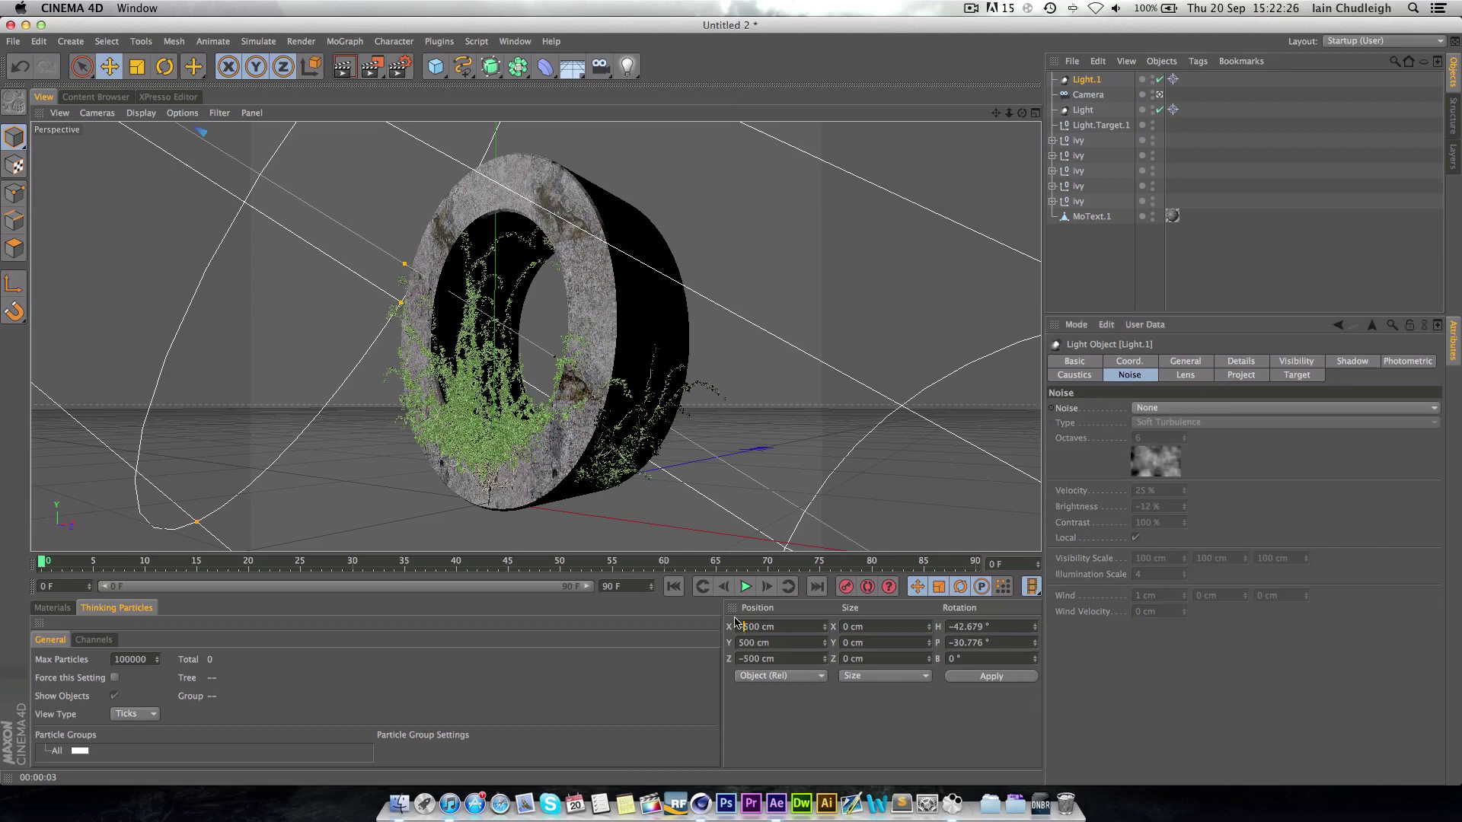
# Step: Set the new light's X position to 500 cm and Y to -500 cm
pyautogui.press('BackSpace')
pyautogui.press('Tab')
pyautogui.write('-')
pyautogui.press('Return')
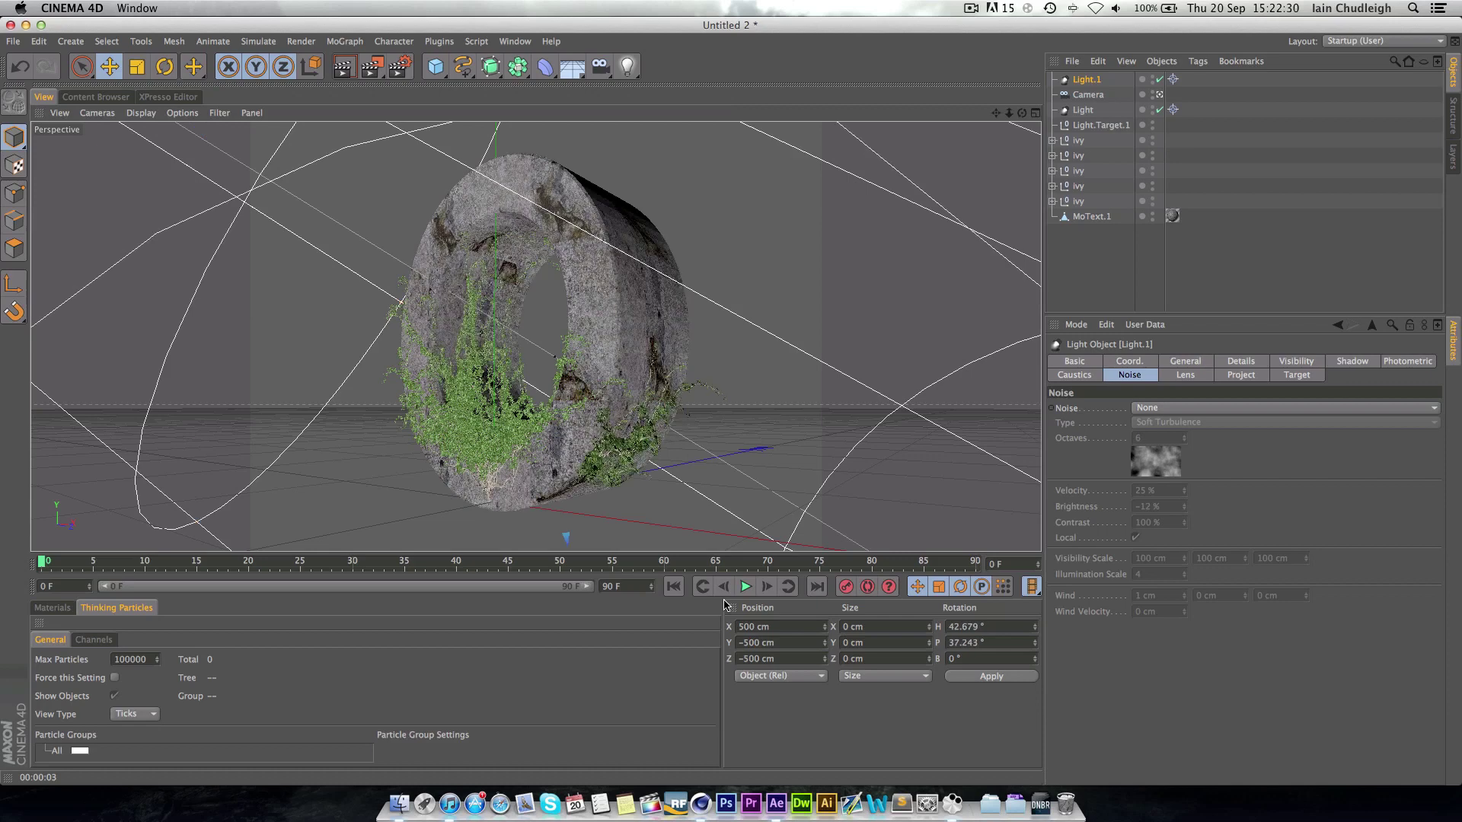
pyautogui.click(1158, 96)
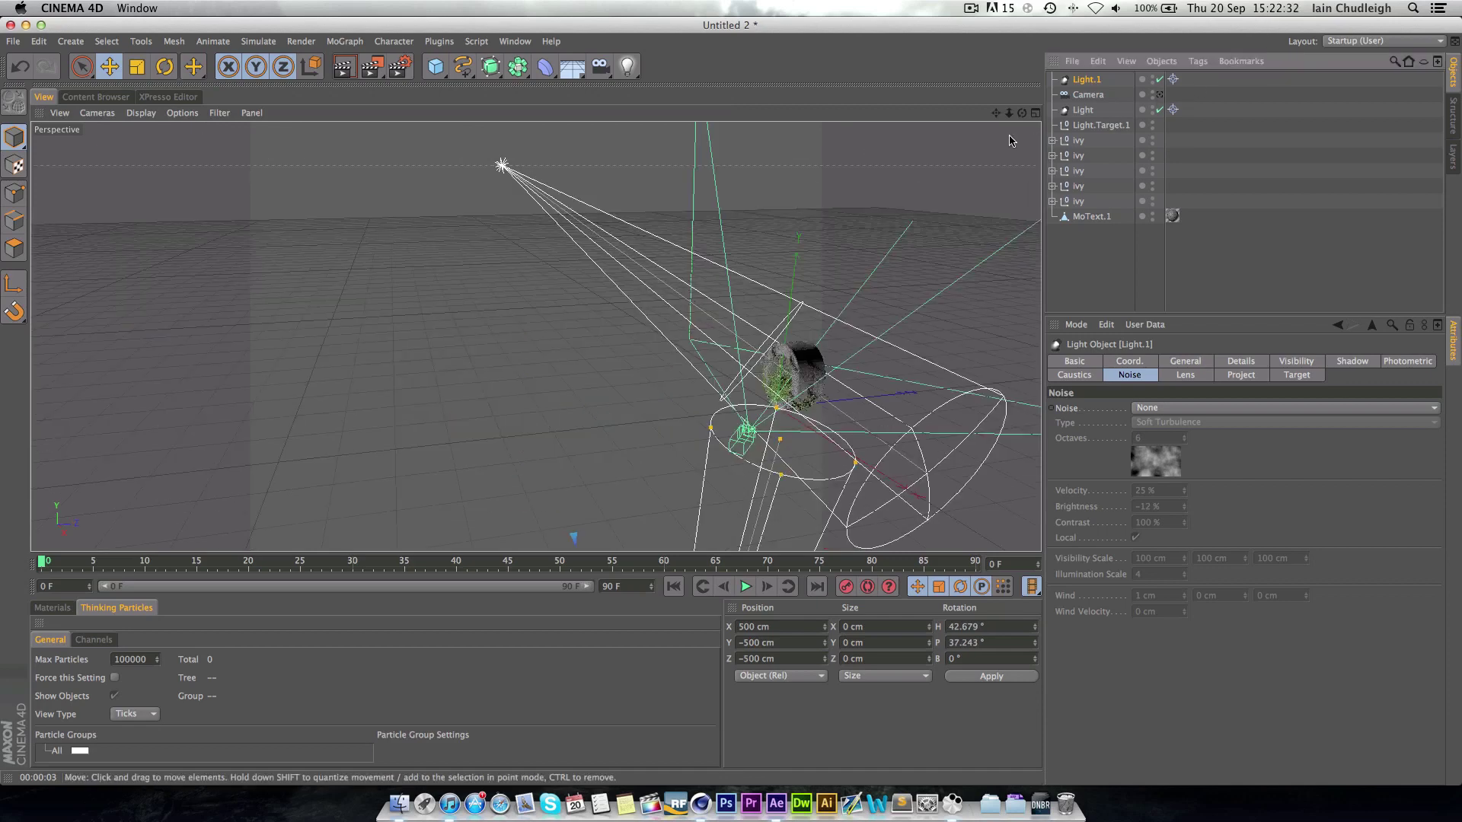
pyautogui.scroll(-2, 847, 324)
pyautogui.scroll(-4, 846, 324)
pyautogui.scroll(4, 862, 408)
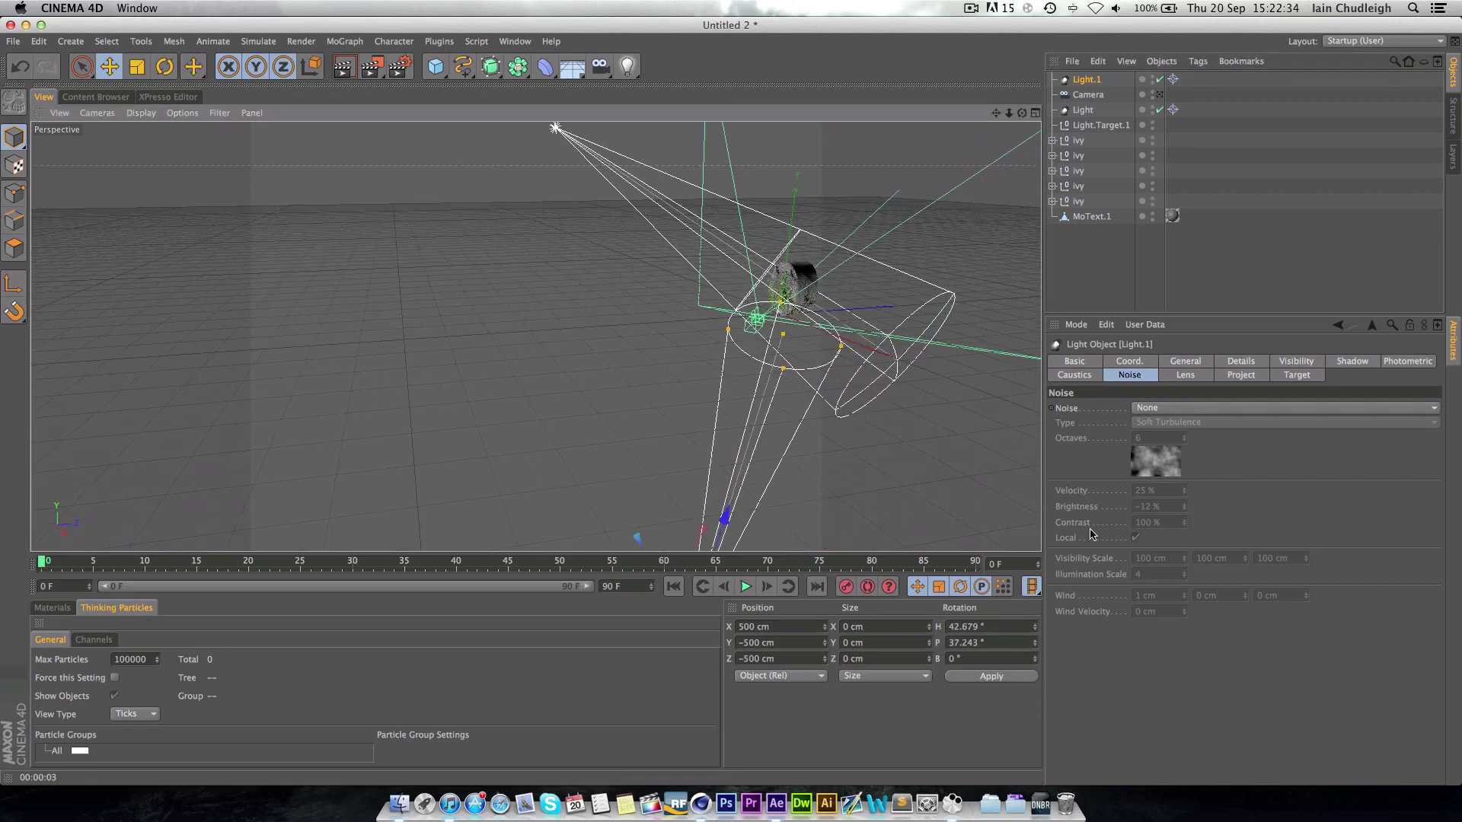
# Step: Set the light's Z position to 500 cm and correct Y to -300 cm
pyautogui.click(745, 659)
pyautogui.press('BackSpace')
pyautogui.press('Return')
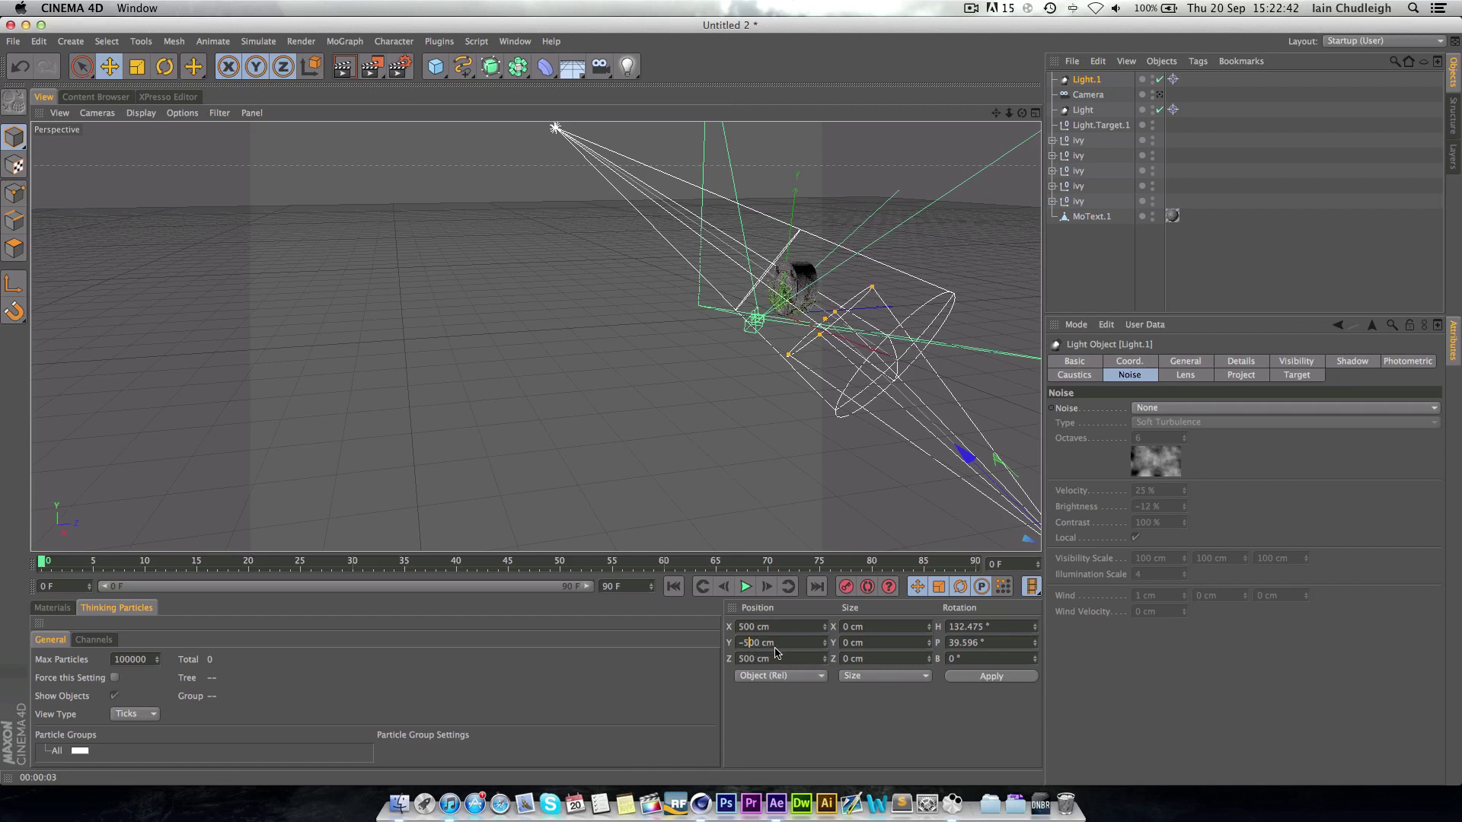
pyautogui.press('BackSpace')
pyautogui.write('3')
pyautogui.press('Return')
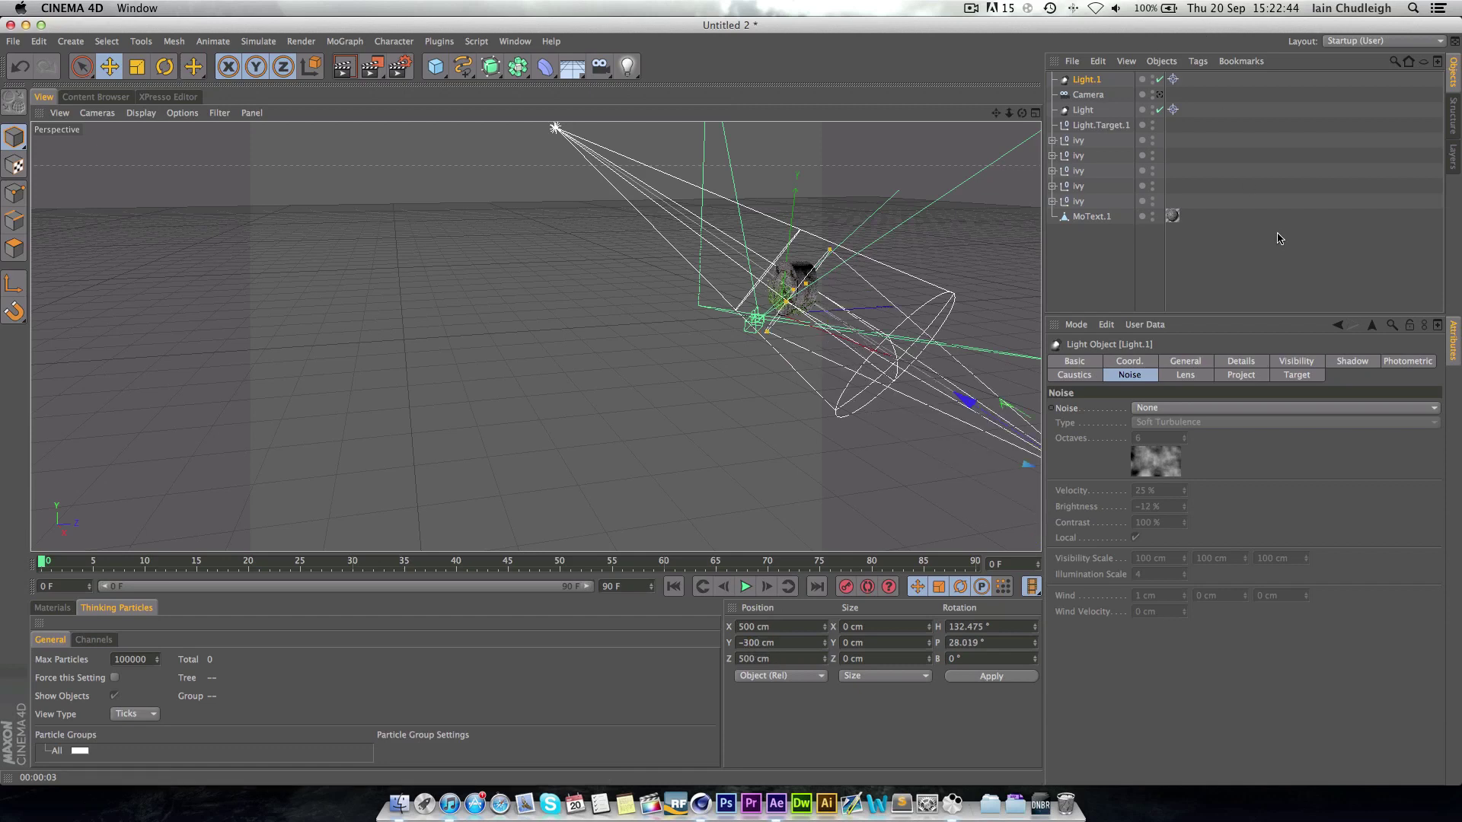
# Step: Dim the new light's intensity to 20% and render the camera view
pyautogui.click(1187, 363)
pyautogui.moveTo(1354, 467); pyautogui.dragTo(1334, 464)
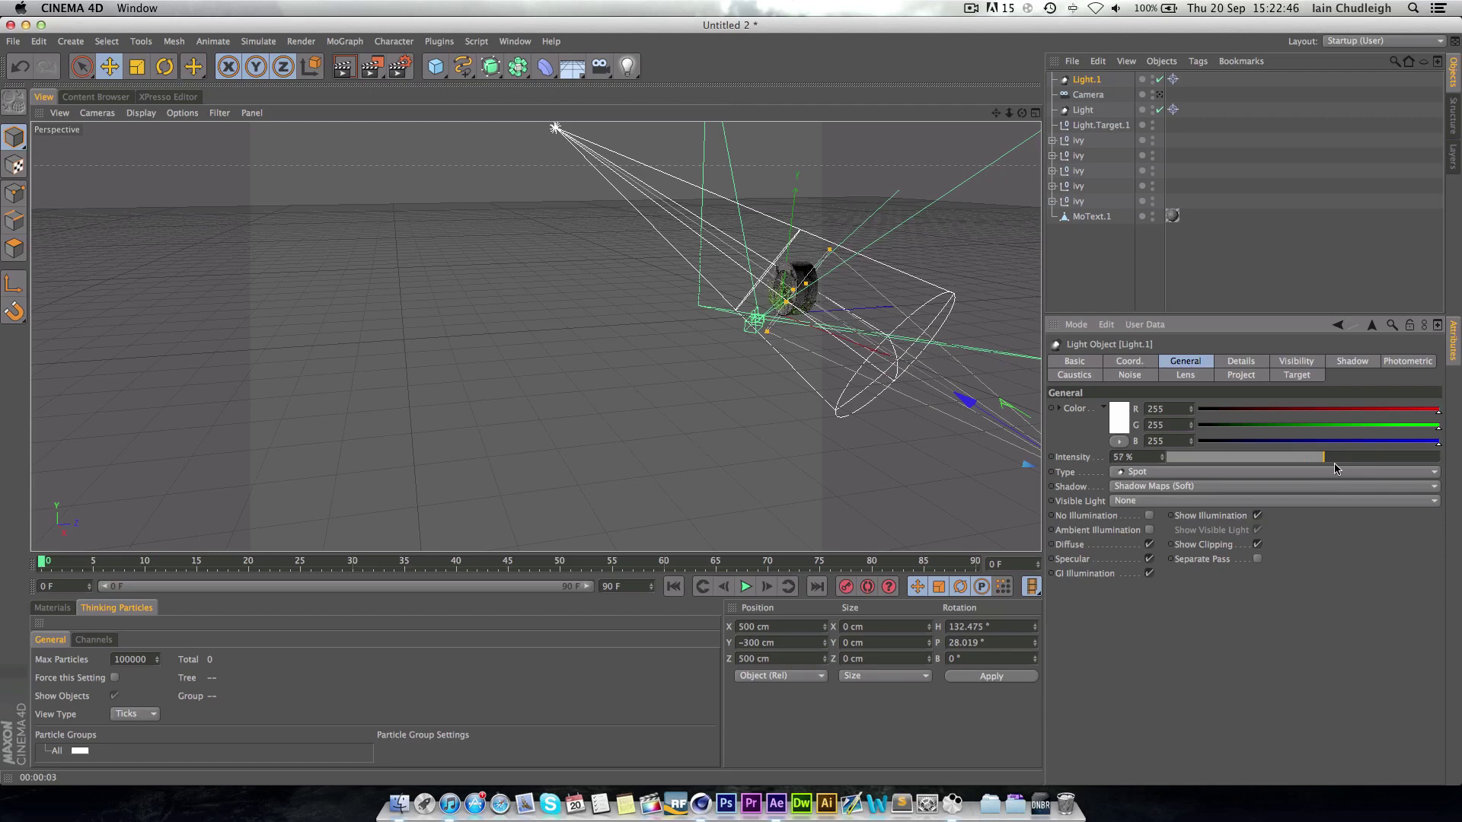
pyautogui.click(1159, 94)
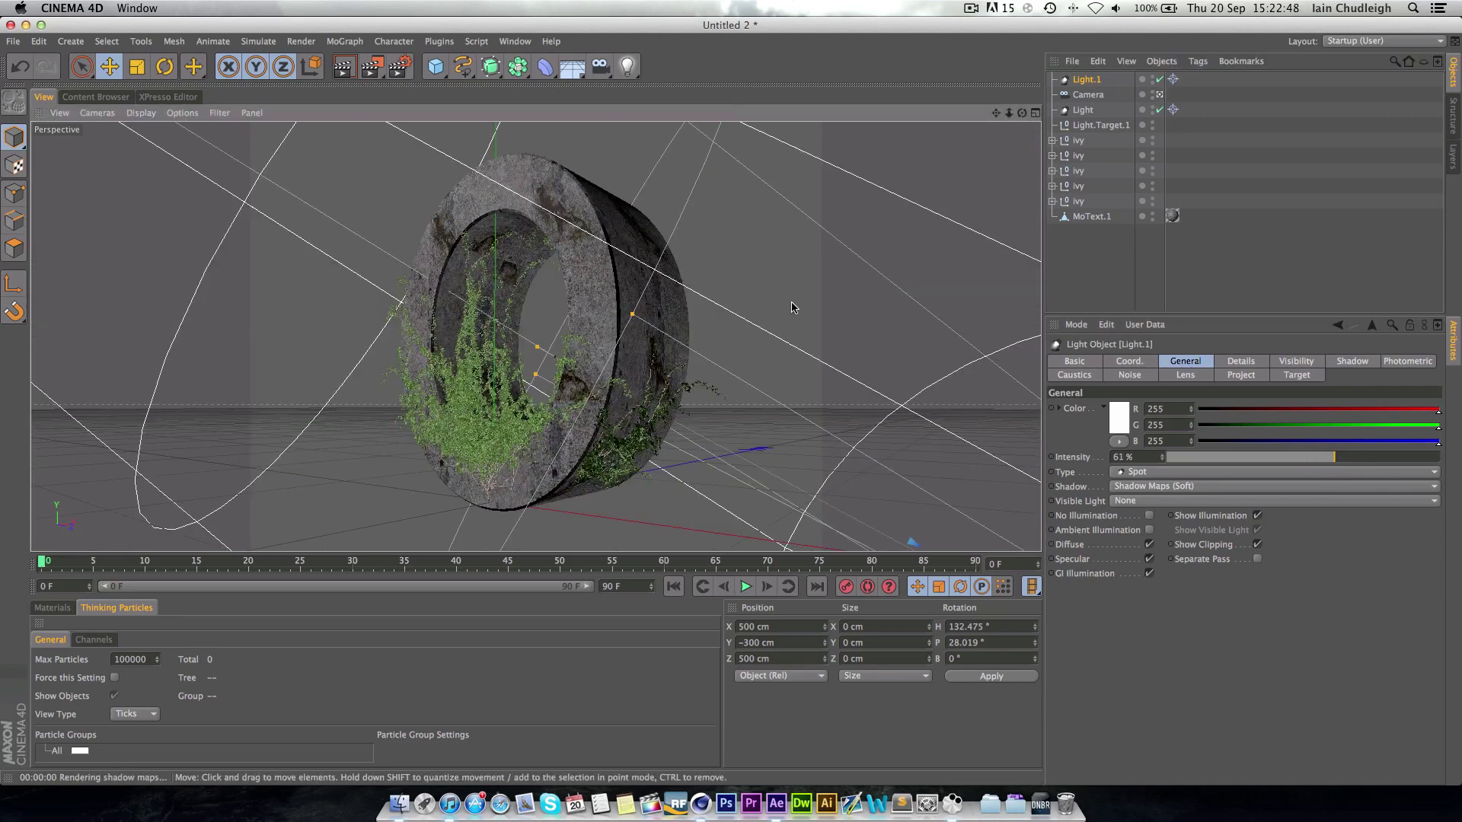
pyautogui.press('super+r')
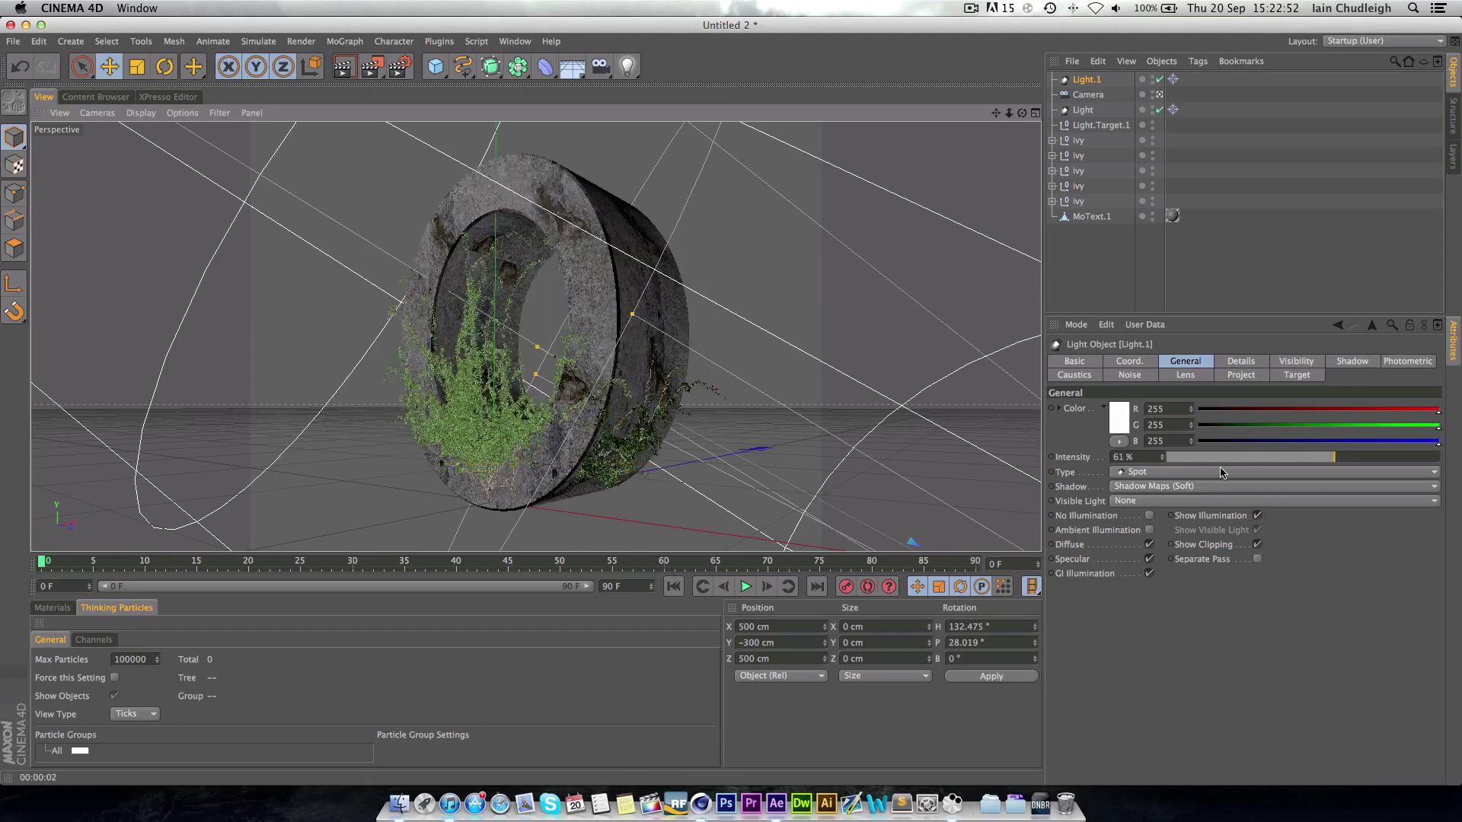
pyautogui.moveTo(1233, 466); pyautogui.dragTo(1221, 466)
pyautogui.press('super+r')
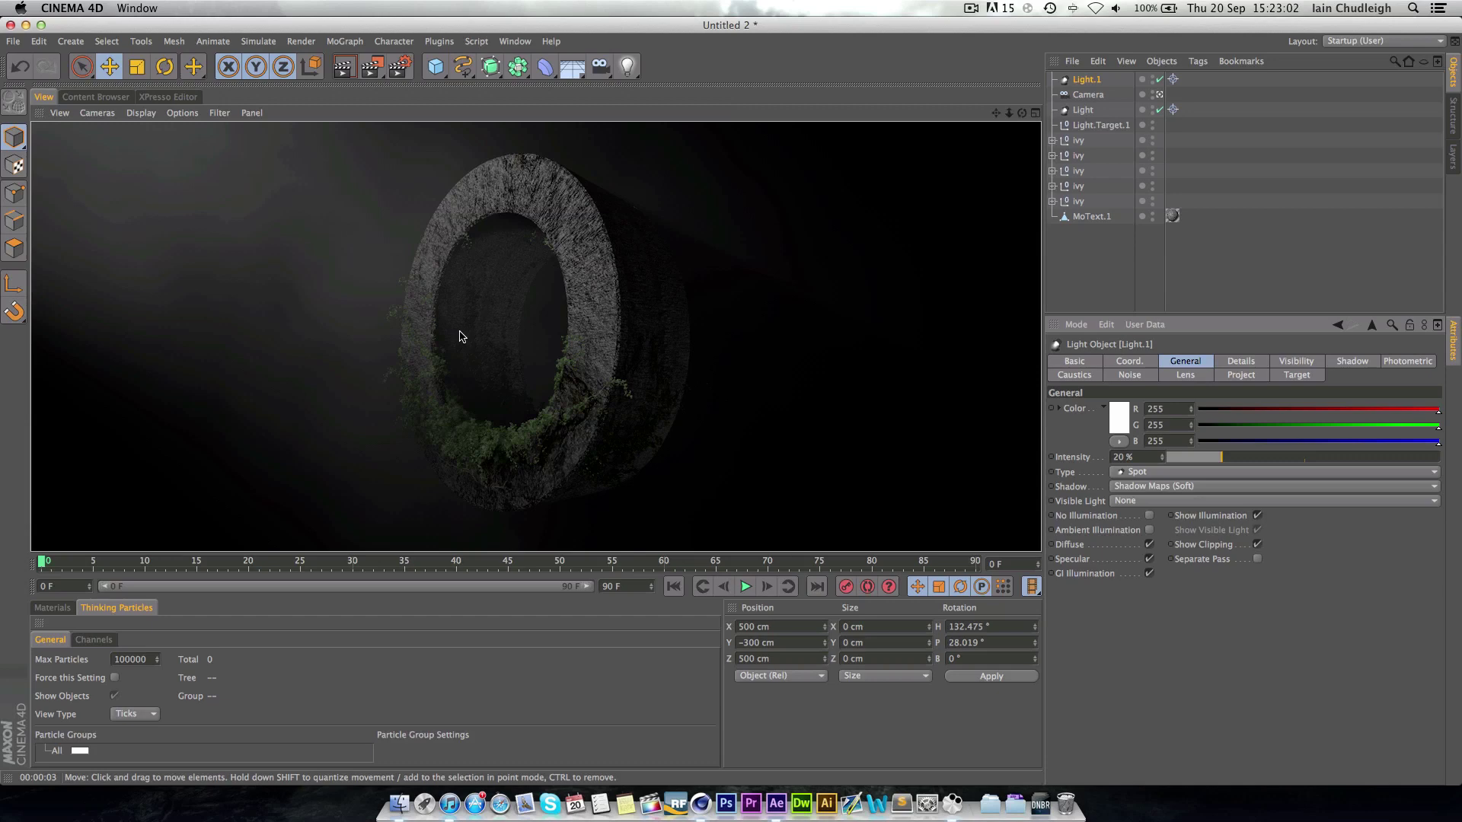
# Step: Add Ambient Occlusion in Render Settings and render the current view
pyautogui.click(399, 66)
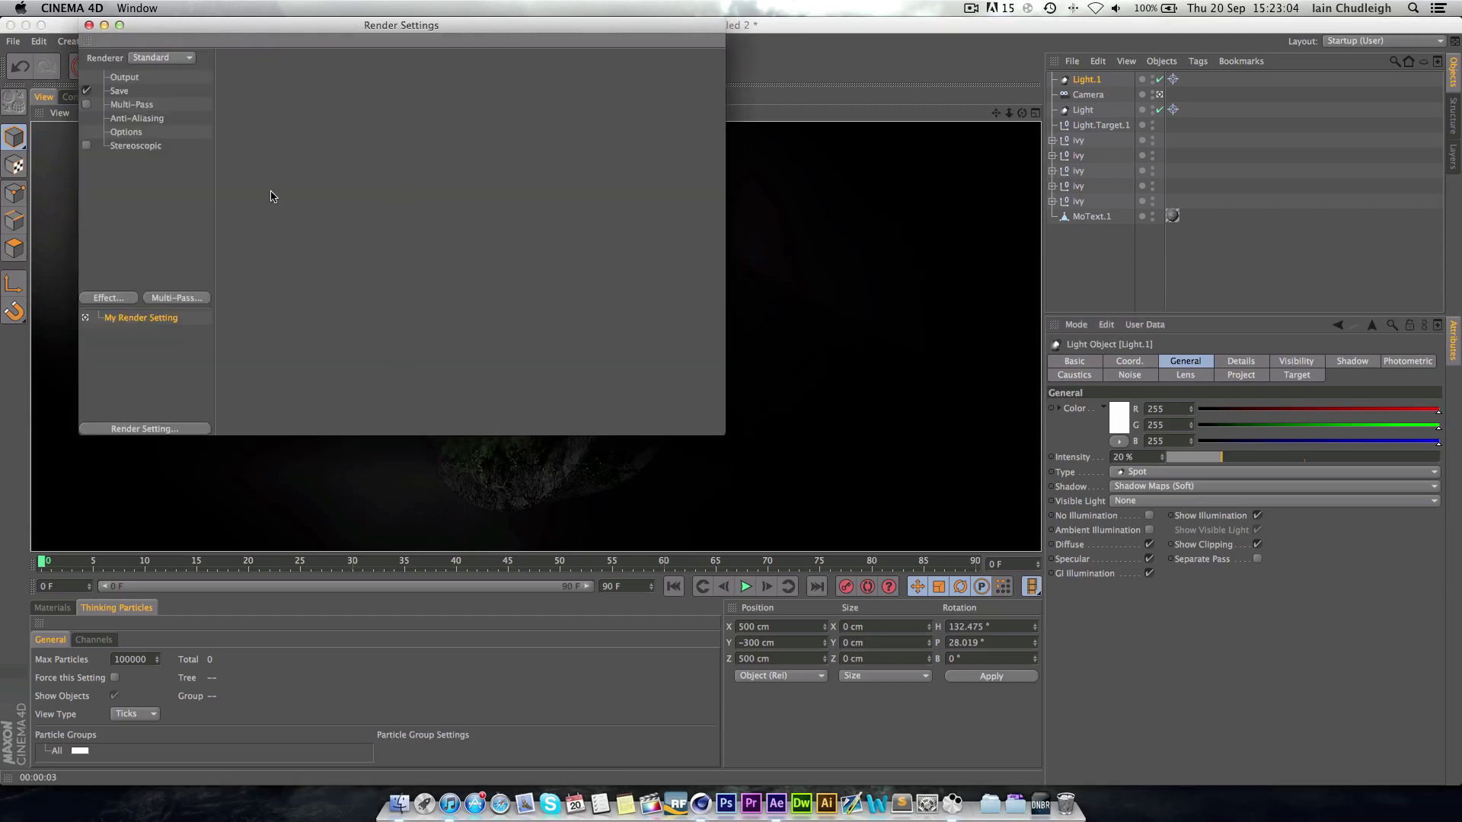
pyautogui.rightClick(139, 204)
pyautogui.click(171, 306)
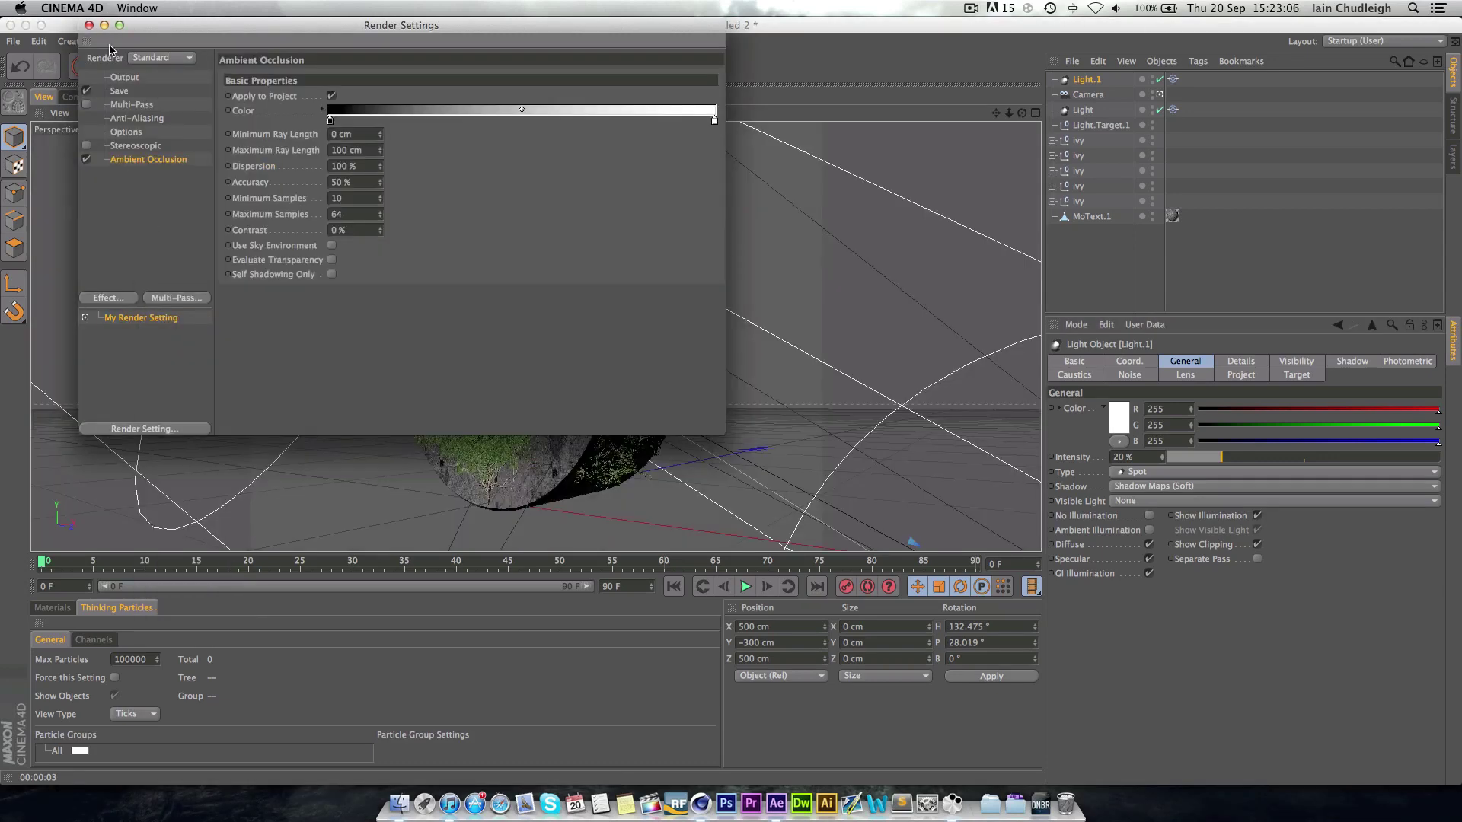
pyautogui.click(89, 25)
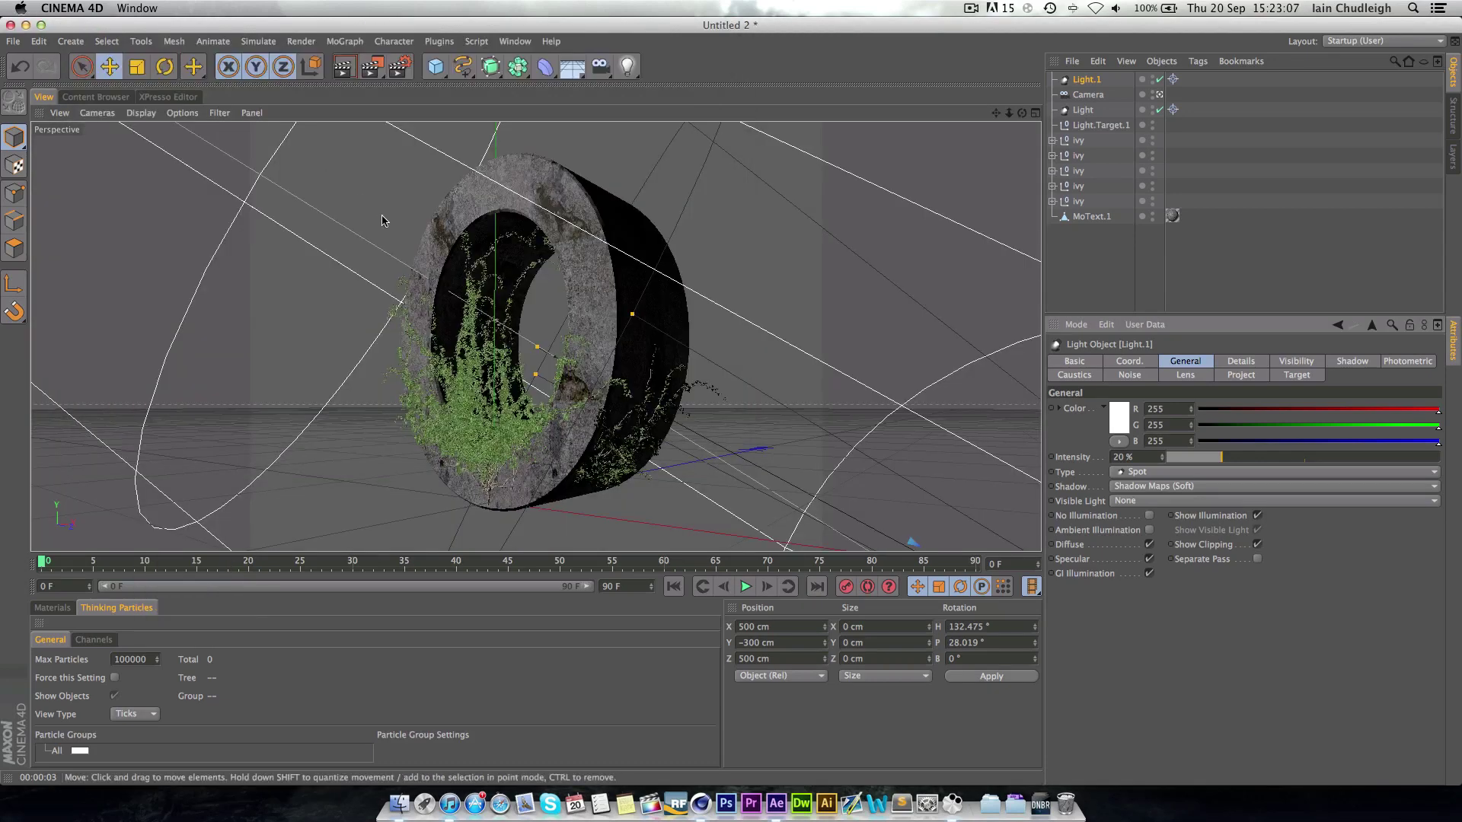
pyautogui.click(343, 65)
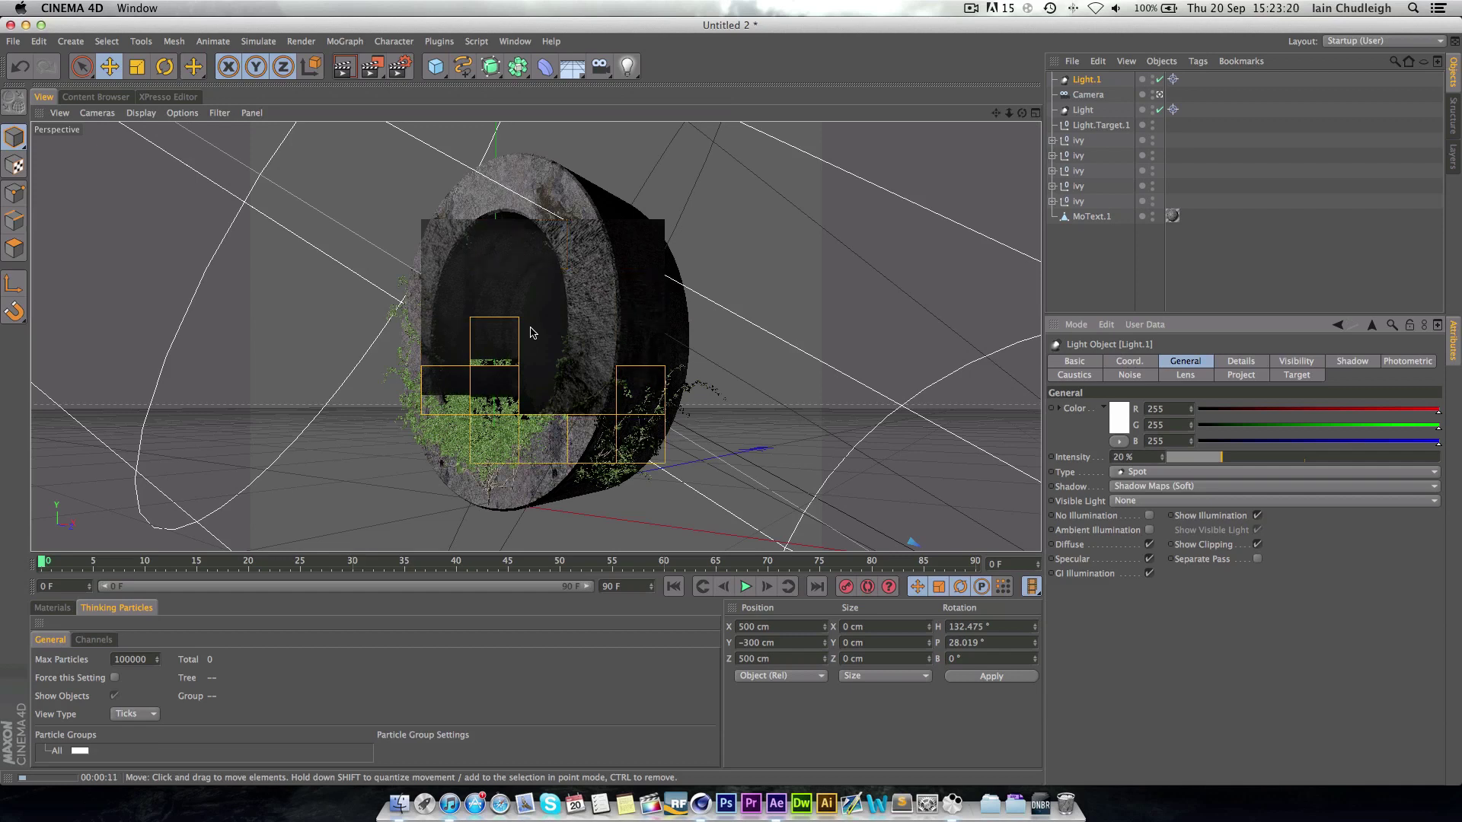
# Step: Switch to the Finder, then bring Cinema 4D back to the front
pyautogui.click(972, 9)
pyautogui.click(917, 20)
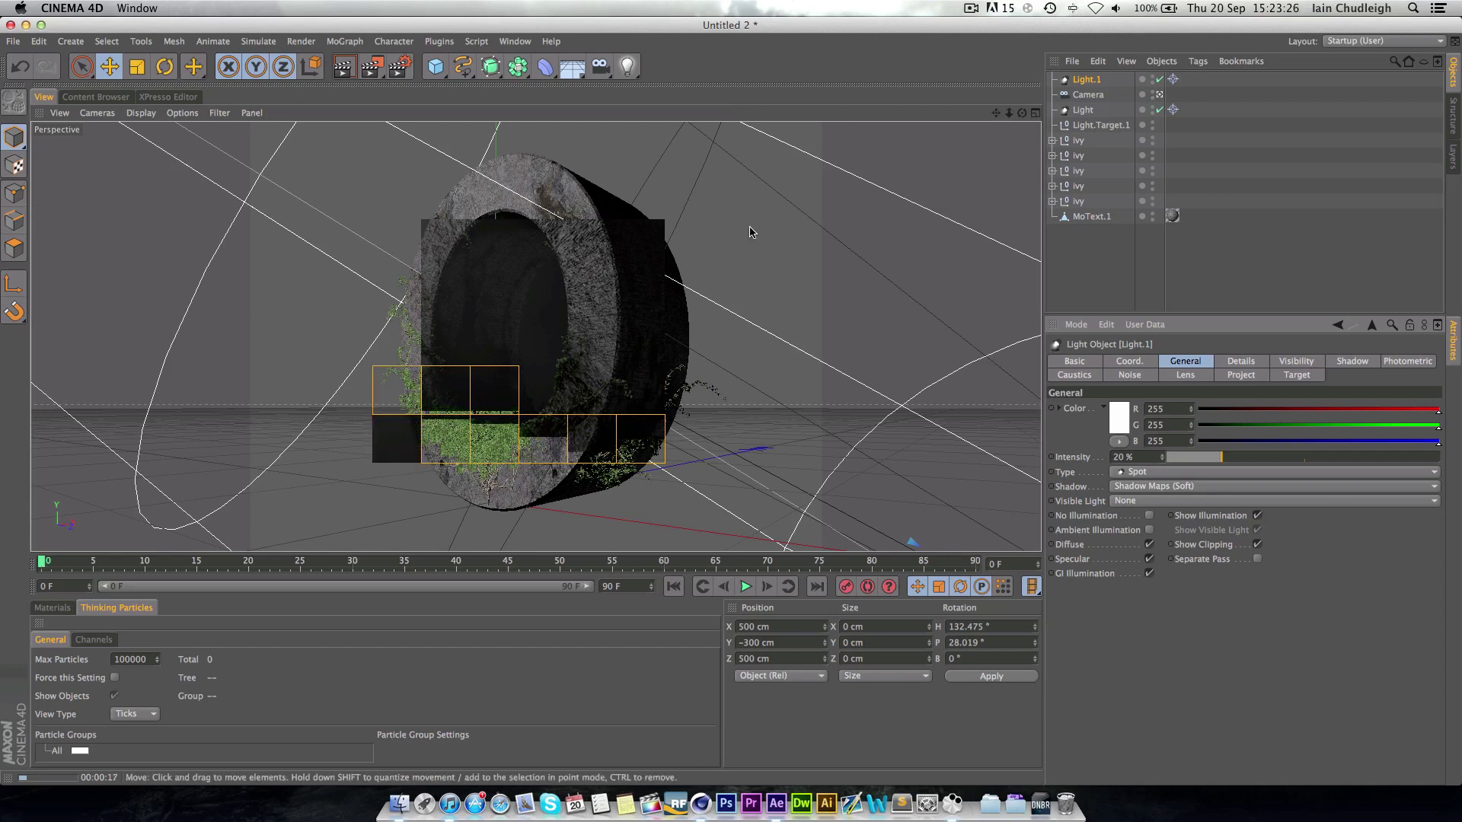
pyautogui.click(388, 789)
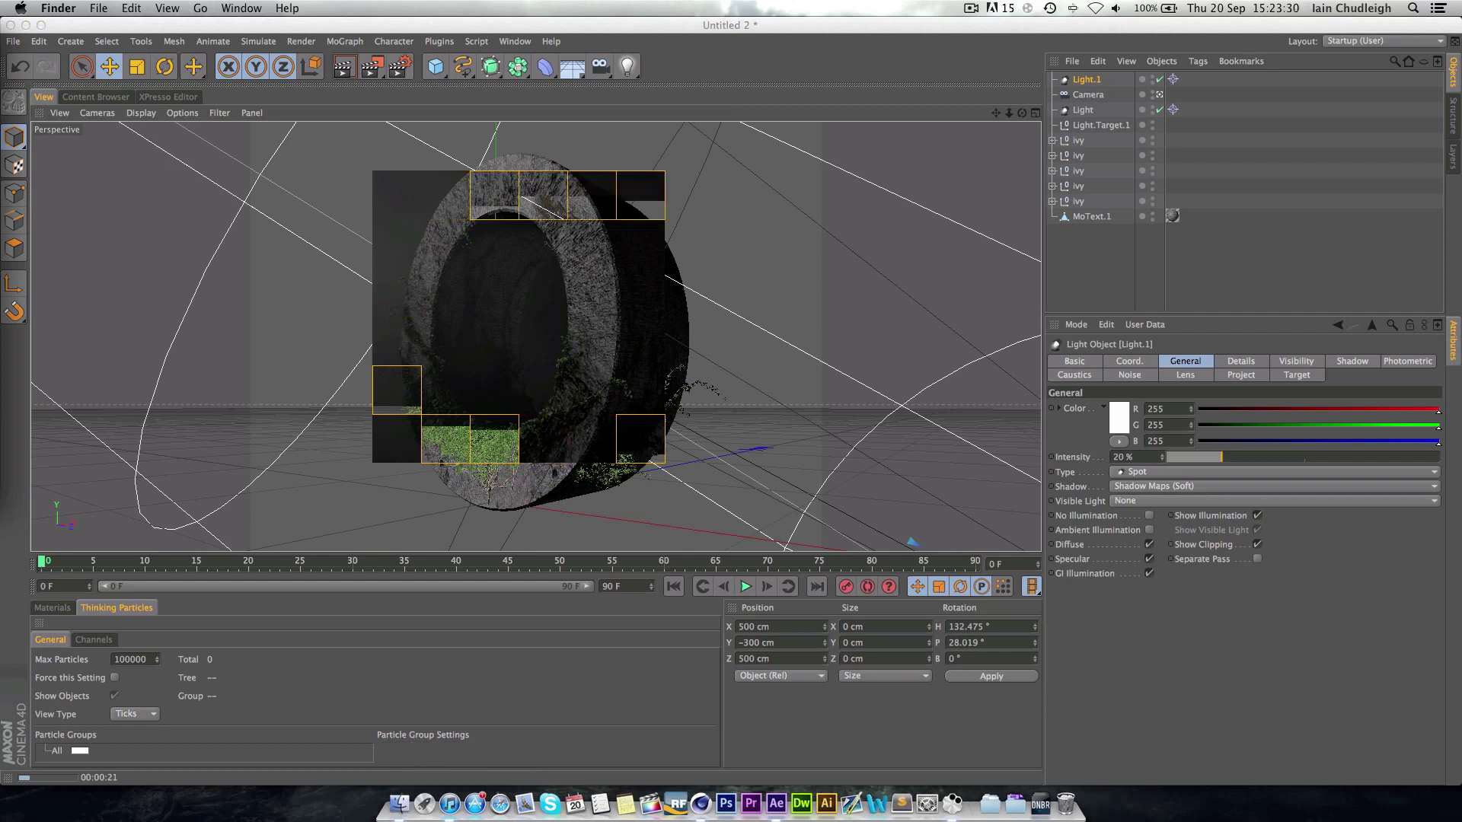
pyautogui.click(357, 28)
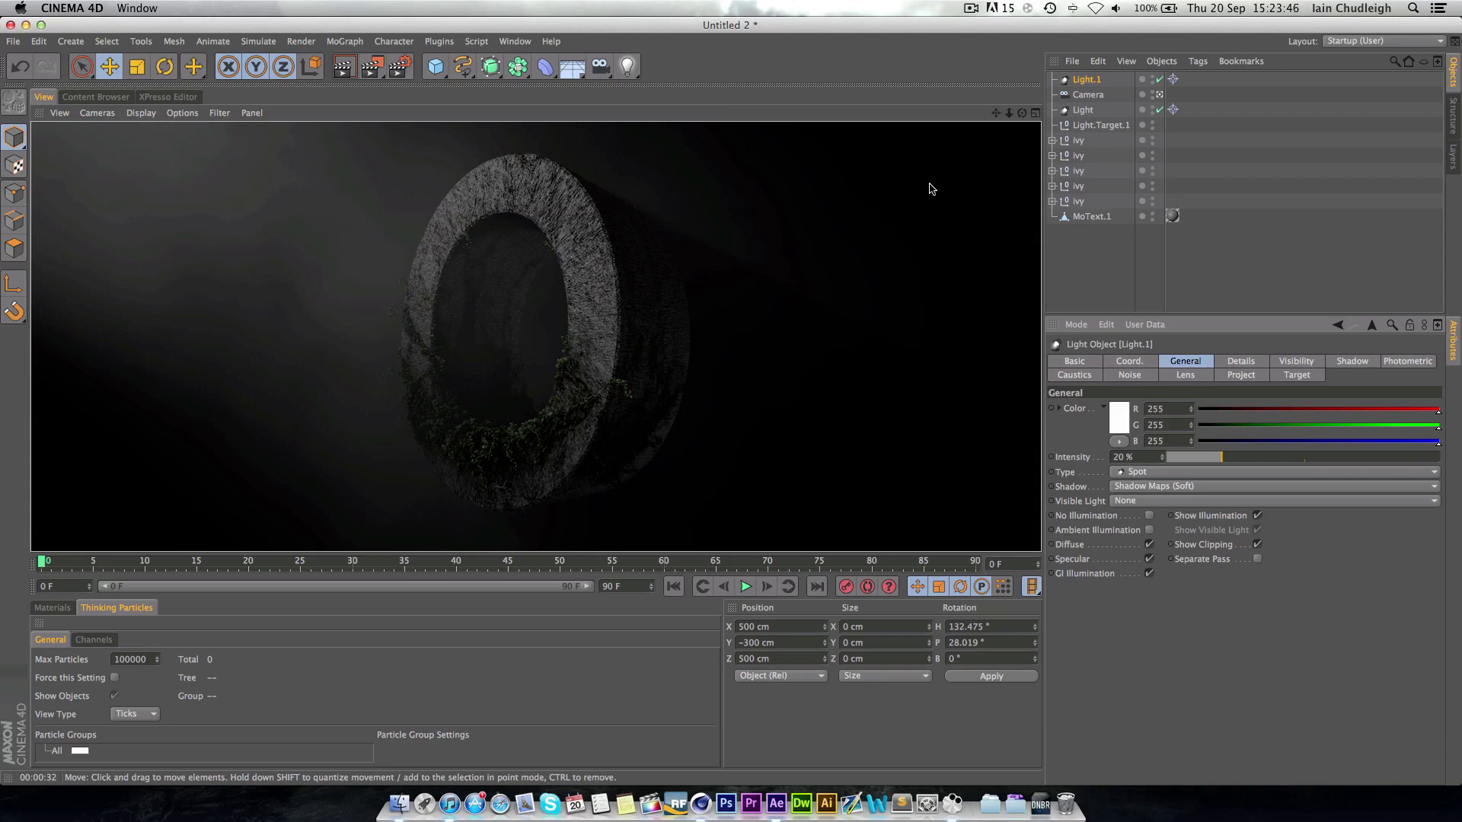
# Step: Zoom, orbit and pan to a close-up of the ivy on the O, then render it
pyautogui.moveTo(1008, 113); pyautogui.dragTo(1054, 113)
pyautogui.moveTo(536, 336); pyautogui.dragTo(675, 428)
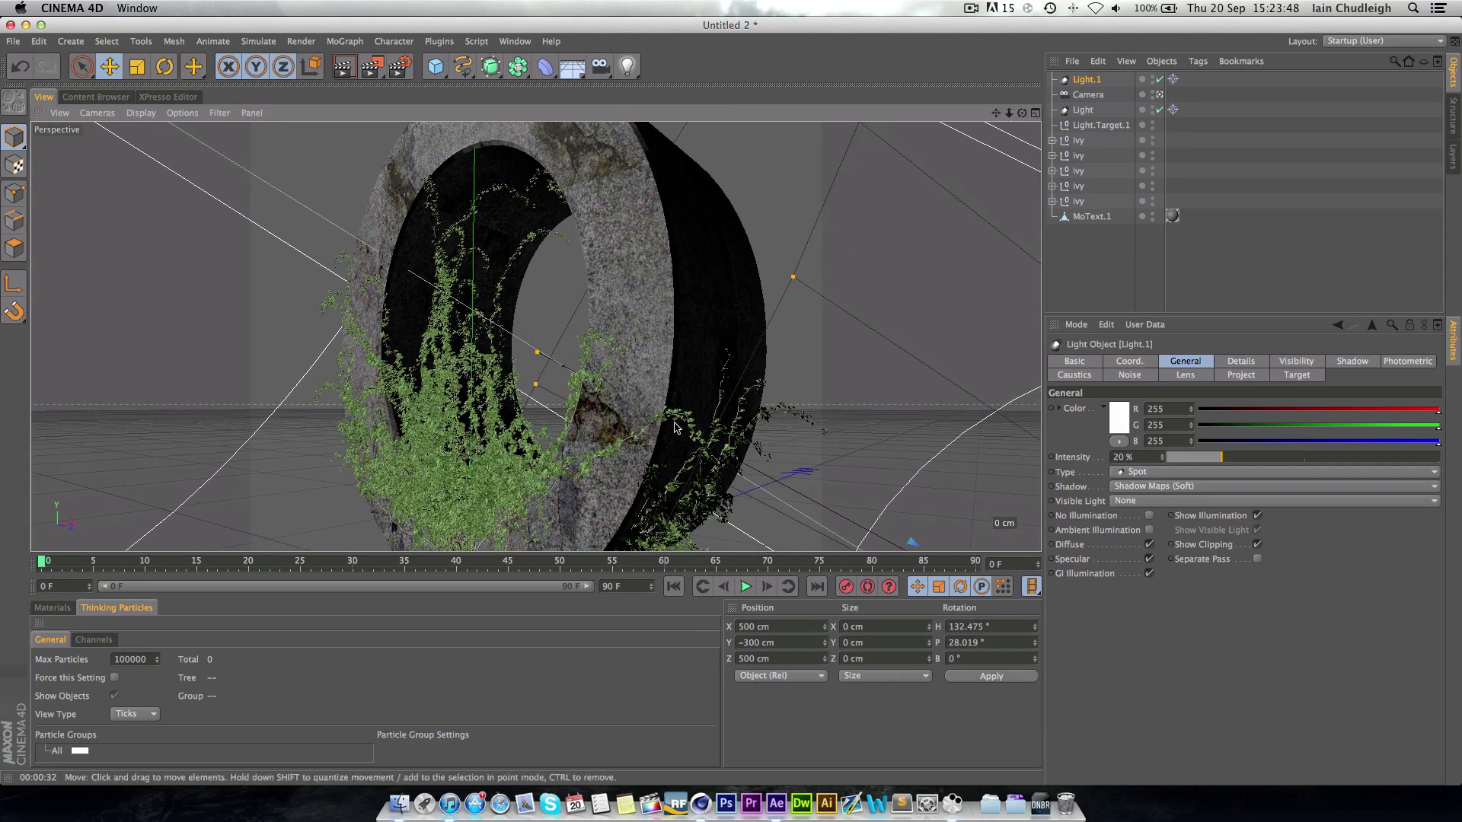
pyautogui.keyDown('alt'); pyautogui.moveTo(500, 455); pyautogui.dragTo(443, 386); pyautogui.keyUp('alt')
pyautogui.moveTo(995, 113); pyautogui.dragTo(1034, 47)
pyautogui.moveTo(1009, 114); pyautogui.dragTo(1073, 114)
pyautogui.moveTo(610, 443)
pyautogui.keyDown('alt'); pyautogui.mouseDown()
pyautogui.moveTo(633, 455)
pyautogui.moveTo(593, 475)
pyautogui.mouseUp(); pyautogui.keyUp('alt')
pyautogui.hotkey('ctrl', 'r')
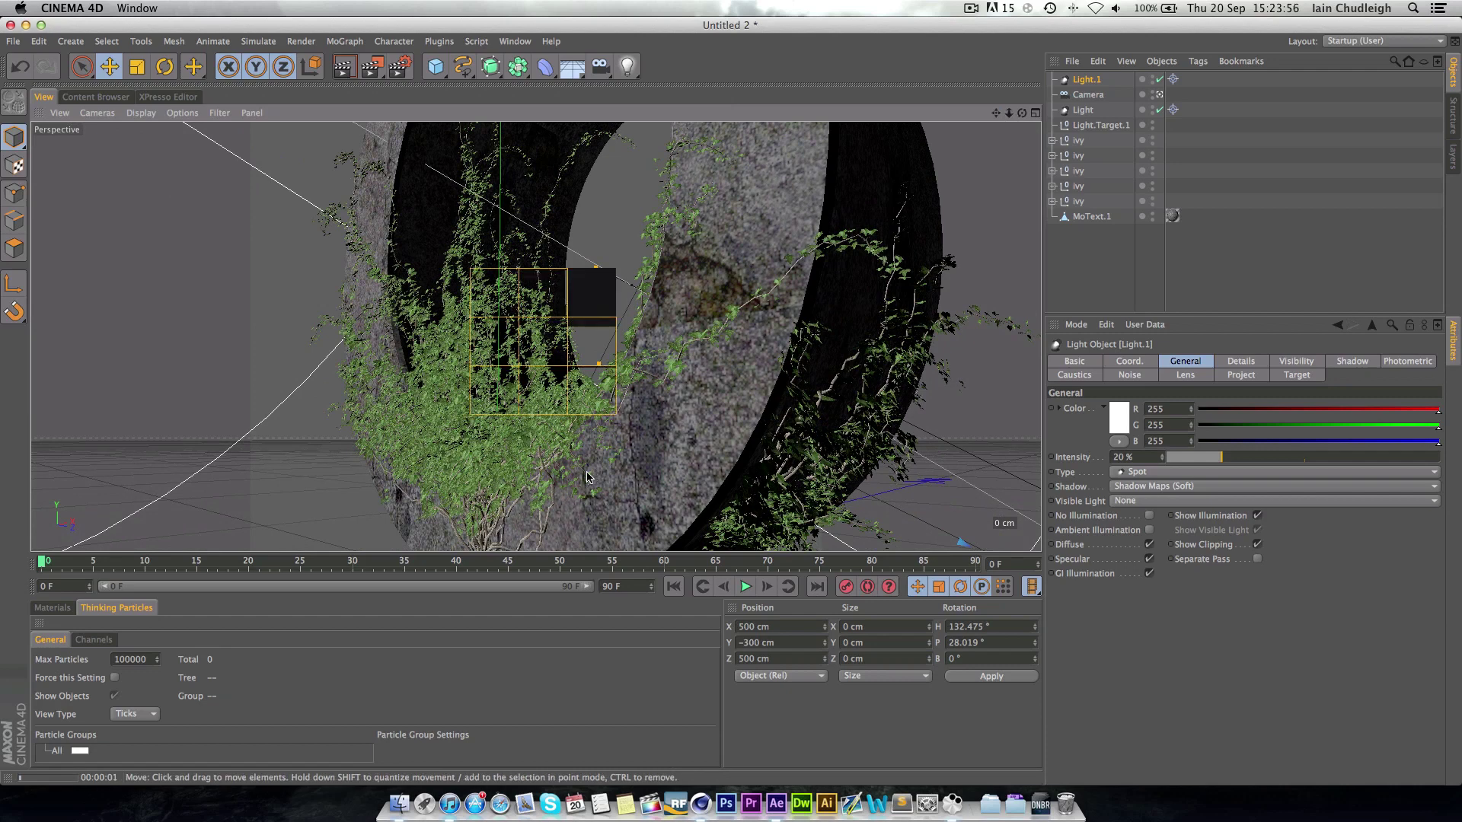